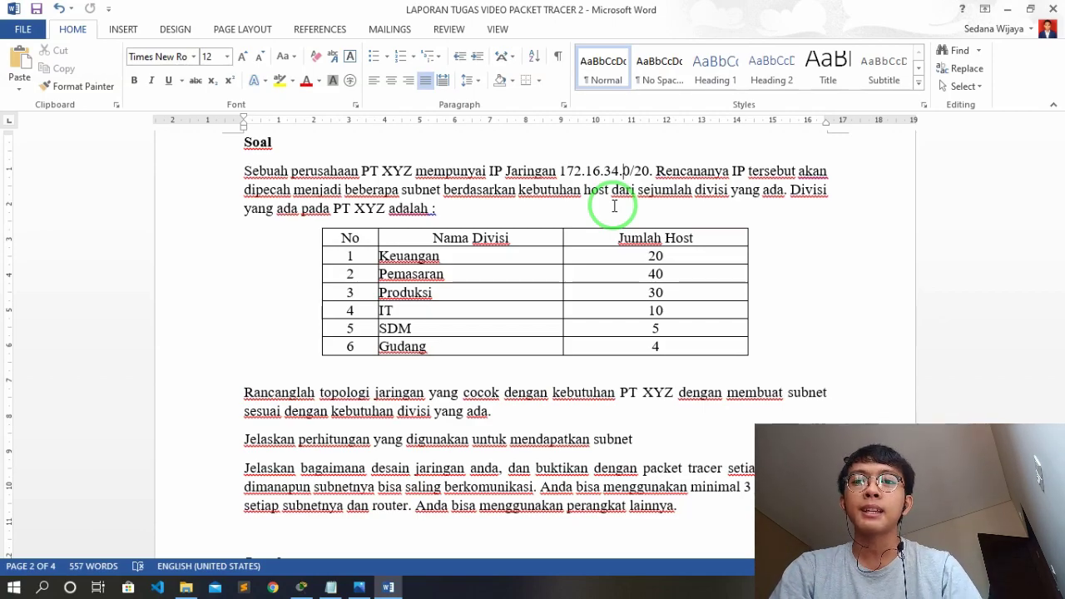
Switch to Packet Tracer and place the Notepad window with the subnet notes so most of the topology stays in view
key("alt+Tab")
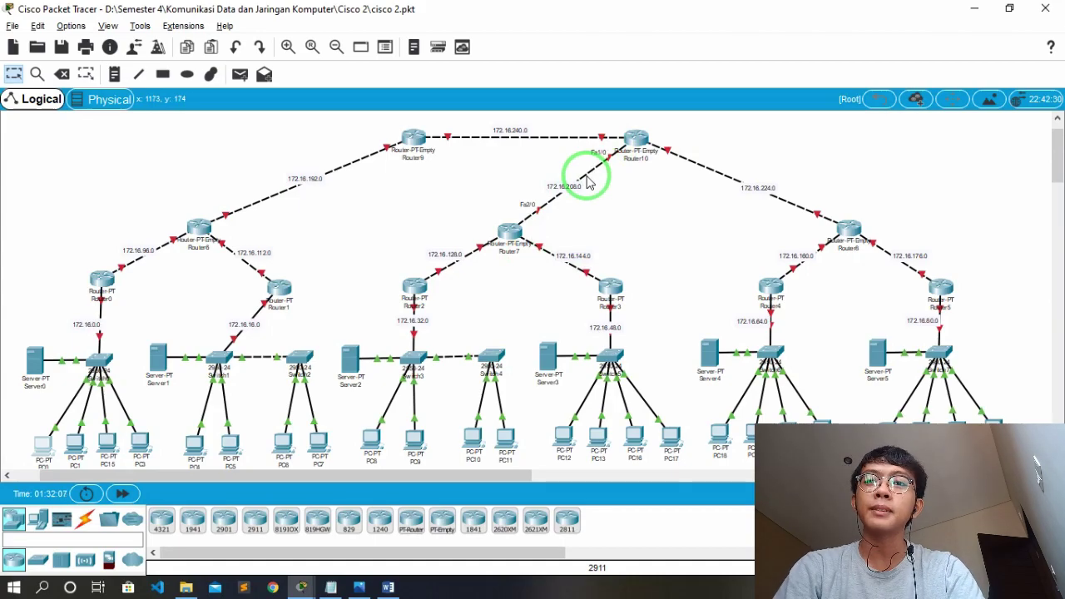
left_click(330, 587)
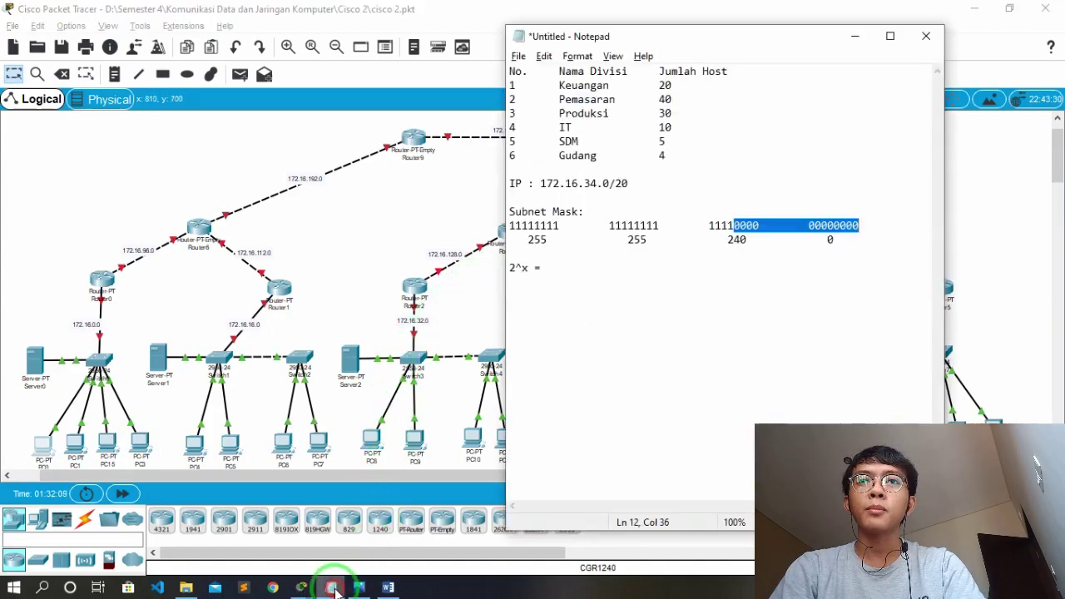
left_click_drag(682, 39, 817, 27)
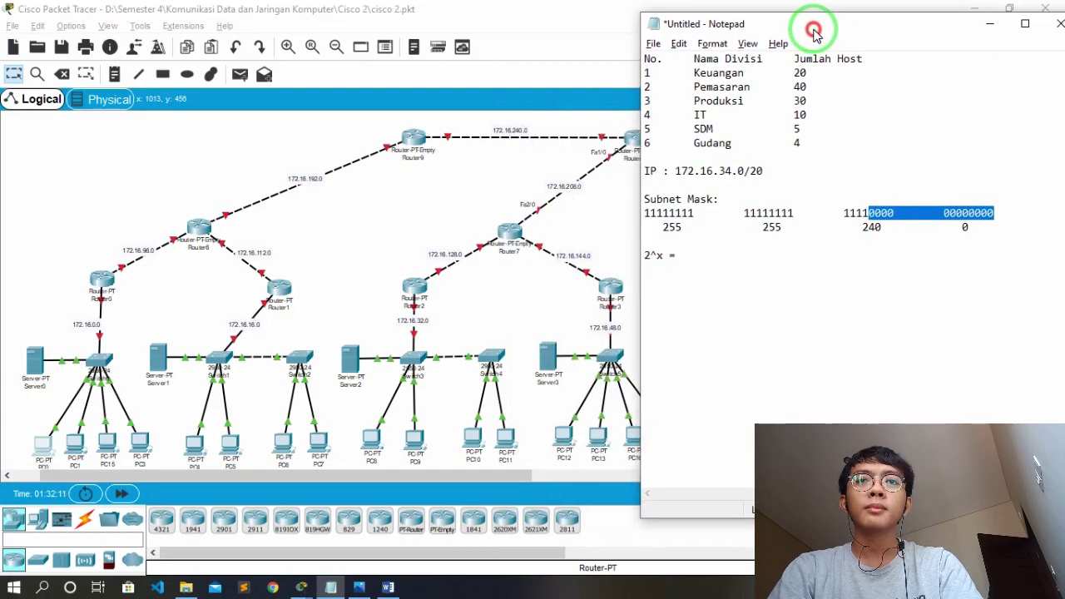
Examine the binary subnet mask of 172.16.34.0/20 and its decimal equivalent in the notes
left_click(747, 244)
left_click(732, 199)
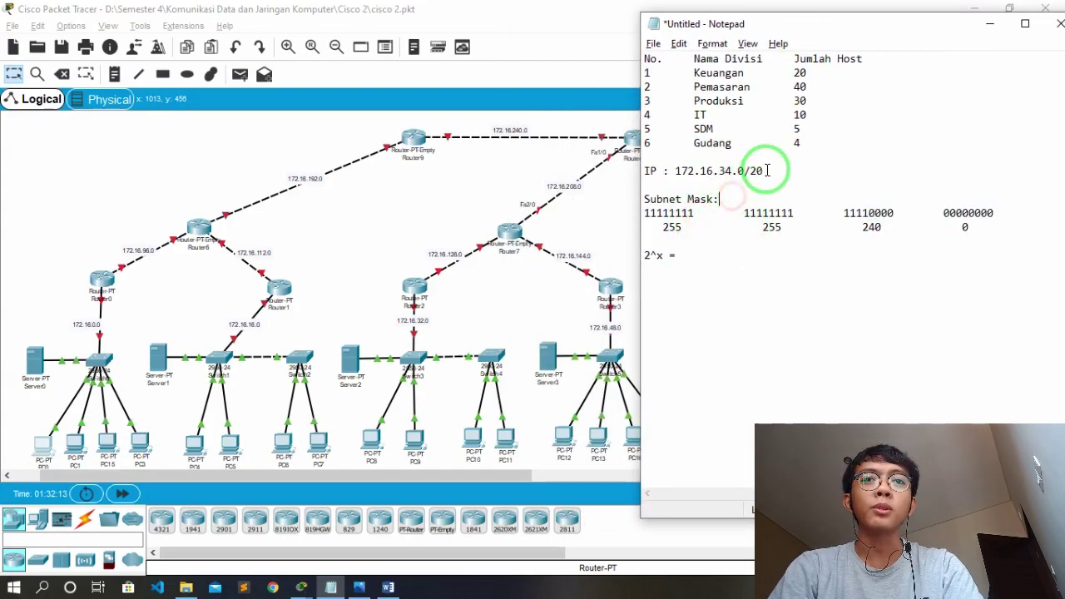
left_click_drag(1002, 223, 643, 219)
left_click(643, 219)
left_click(745, 288)
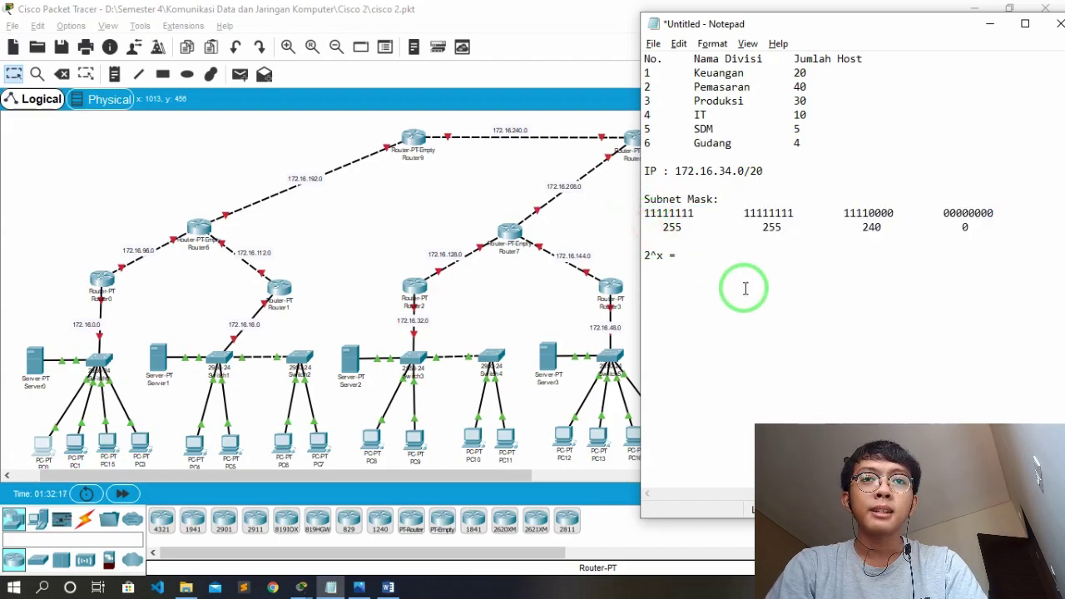
left_click(856, 229)
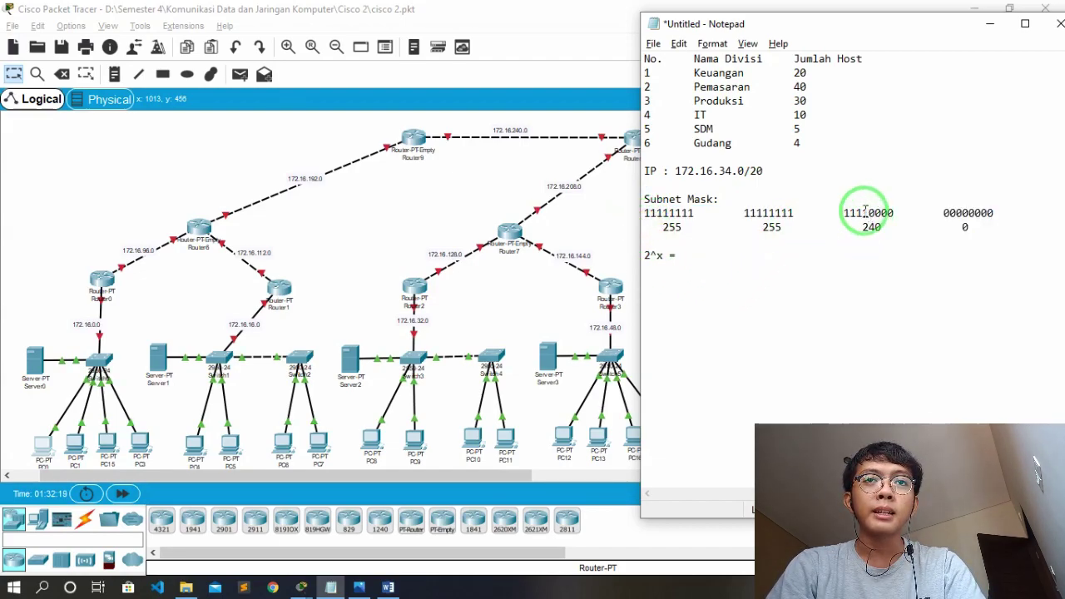
mouse_move(869, 213)
left_mouse_down()
mouse_move(647, 211)
mouse_move(868, 213)
left_mouse_up()
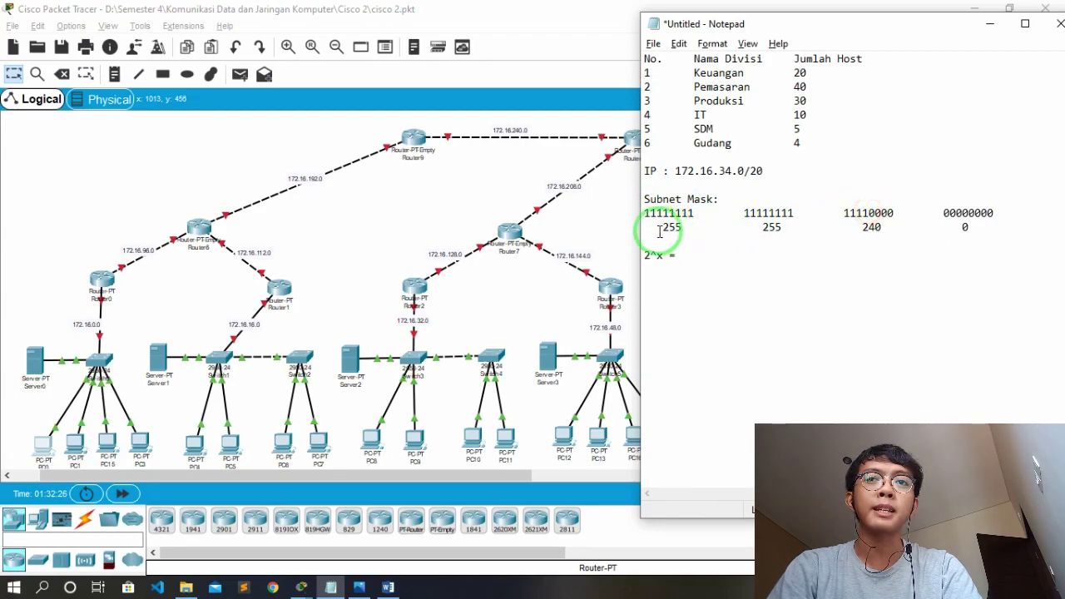
left_click_drag(637, 226, 992, 226)
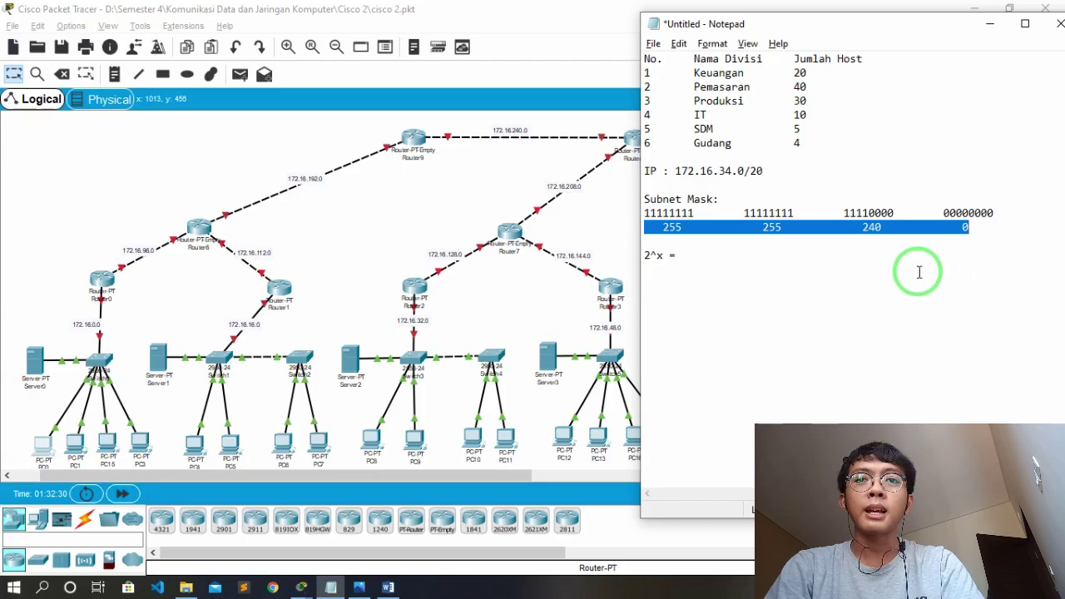
left_click(724, 253)
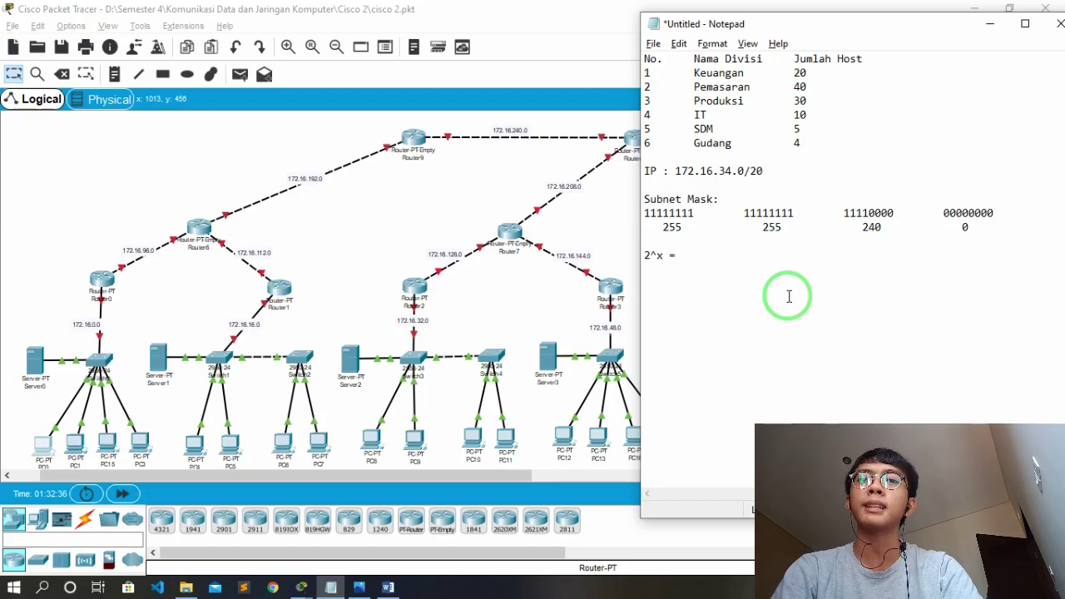
Check the one-bits in the mask's third octet and complete the subnet-count formula as "2^4 = 16 subnet"
left_click_drag(664, 256, 654, 255)
left_click_drag(843, 214, 1008, 207)
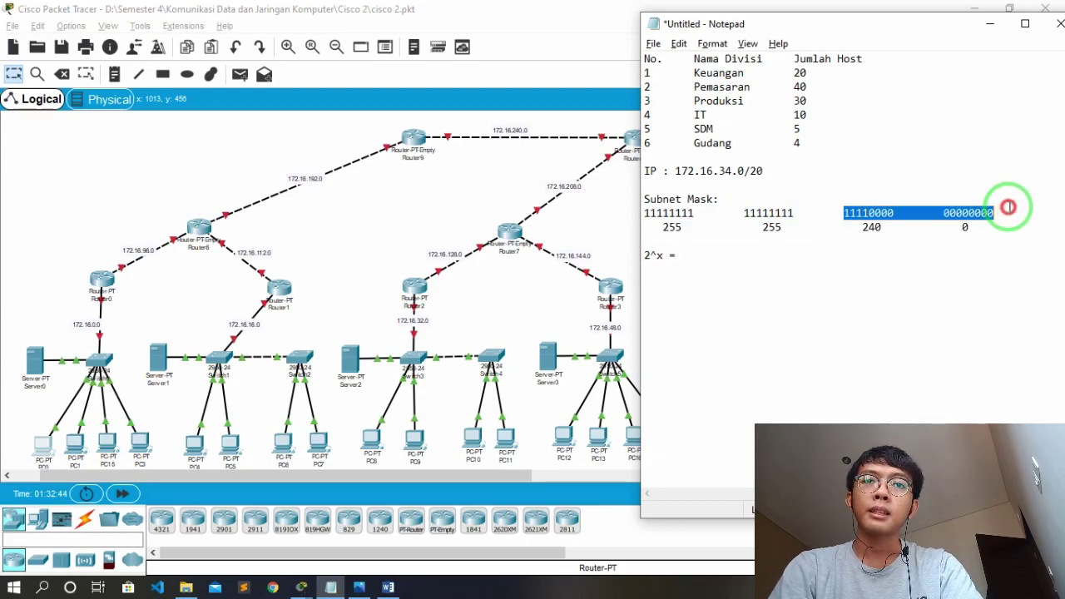
left_click(890, 214)
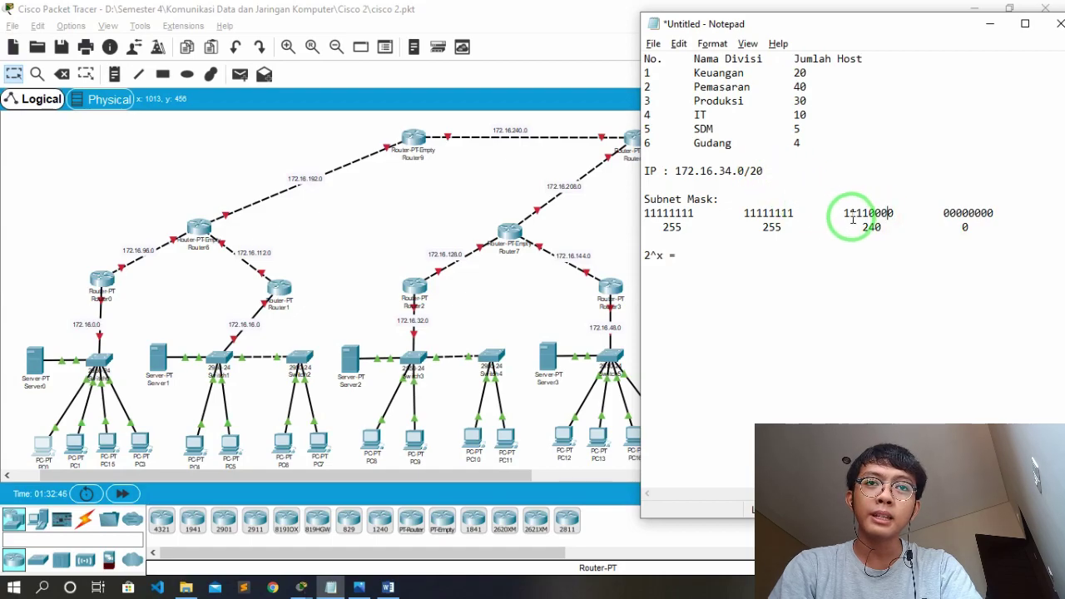
left_click_drag(843, 214, 871, 214)
left_click(747, 263)
left_click_drag(668, 260, 659, 258)
type("4")
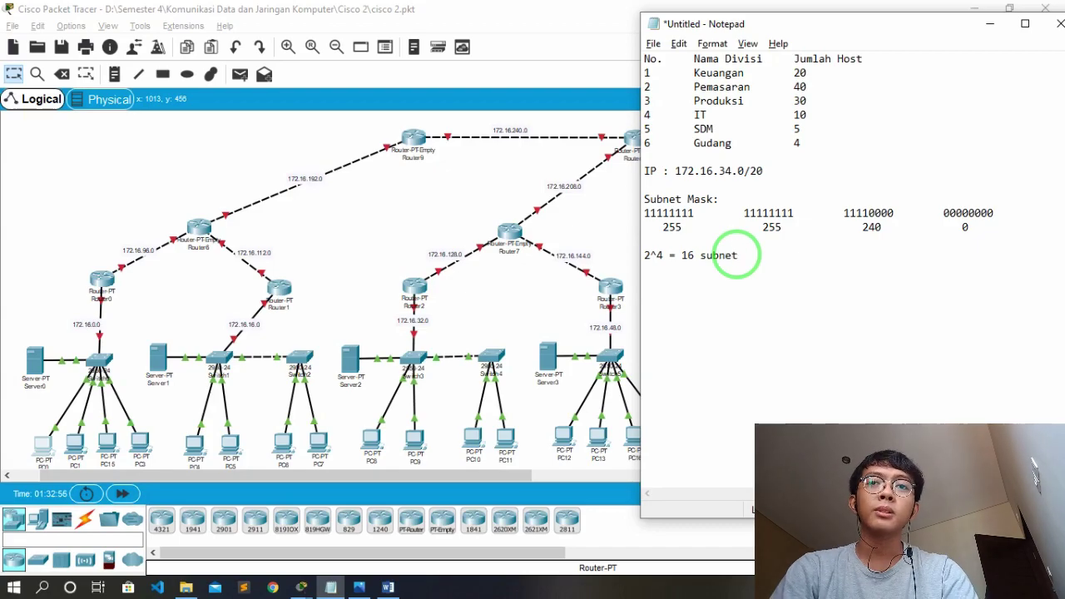
Add the calculation "block size = 256-240 = 16" to the Notepad notes below the subnet count
left_click(524, 8)
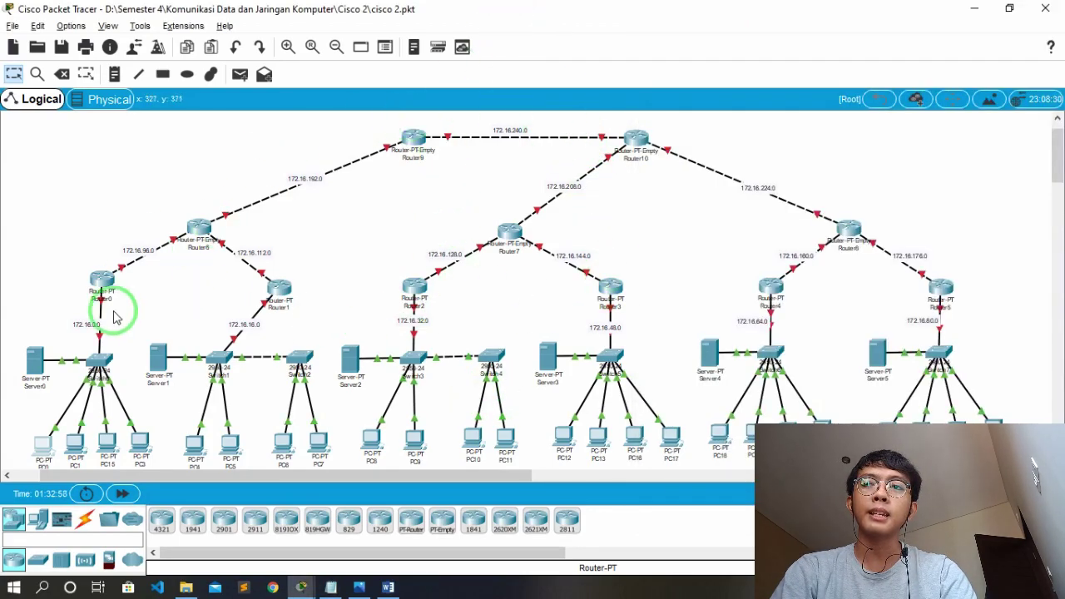
left_click(331, 587)
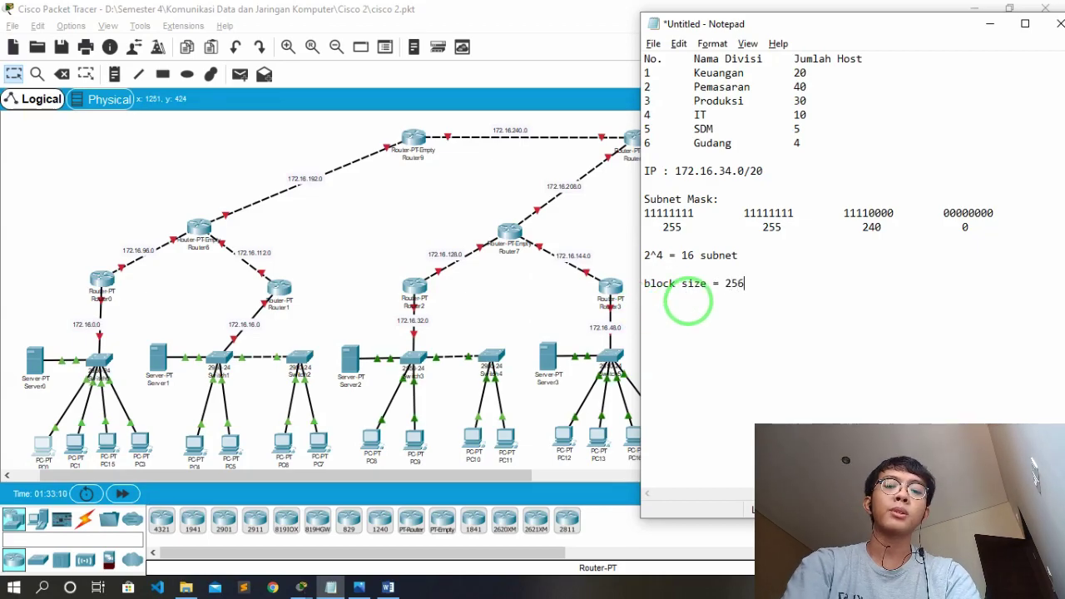
type("-")
left_click(870, 227)
left_click(789, 289)
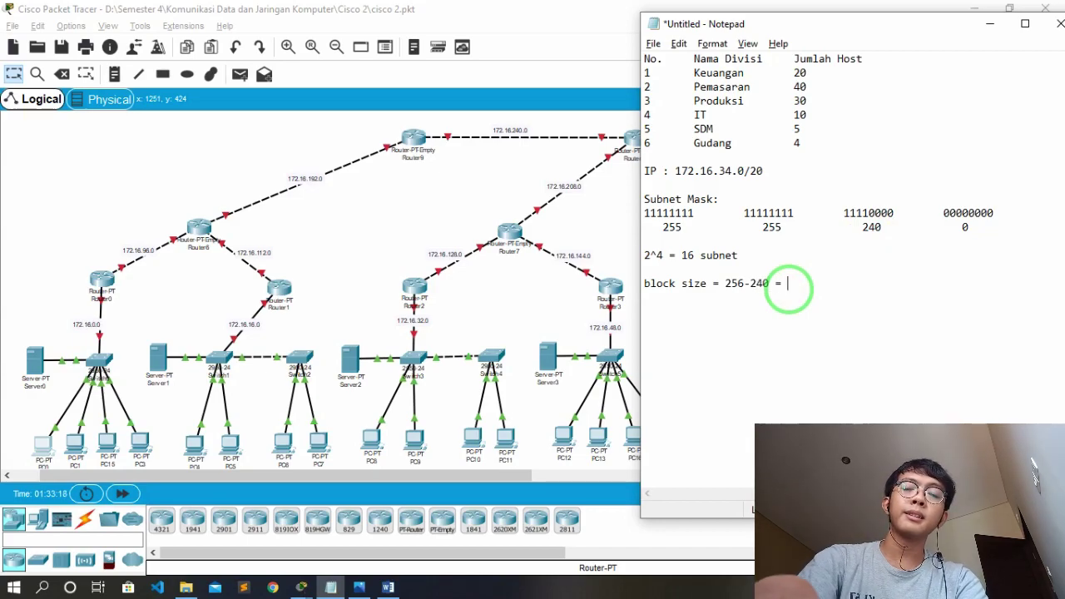
mouse_move(788, 286)
left_mouse_down()
mouse_move(821, 292)
mouse_move(766, 280)
mouse_move(813, 316)
mouse_move(836, 281)
mouse_move(791, 285)
left_mouse_up()
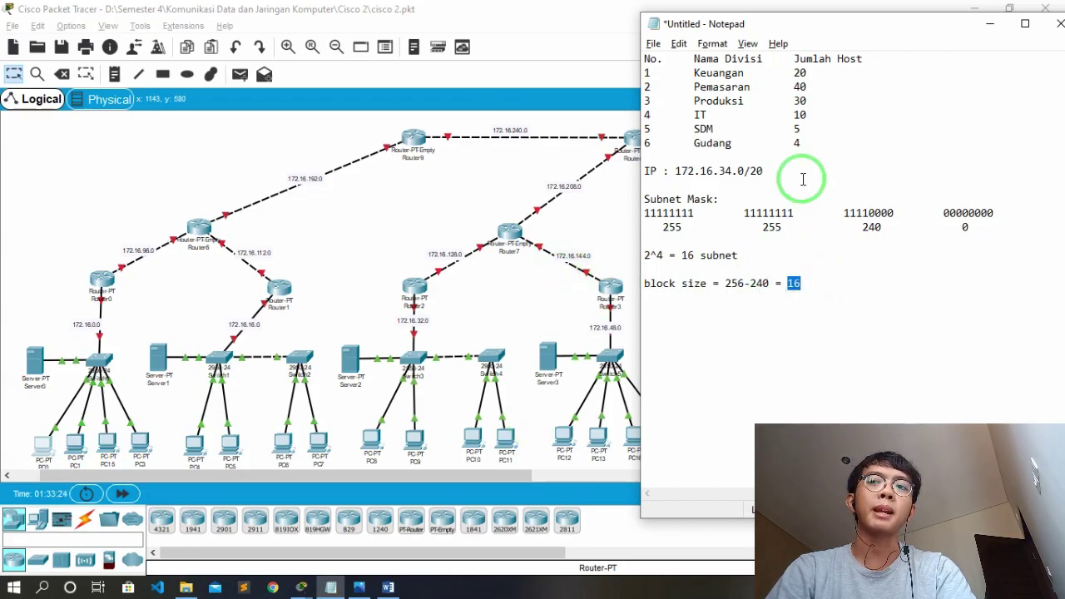
Review the subnet addresses in the topology and add the host formula "2^12 =" to the notes below the block size
left_click(518, 8)
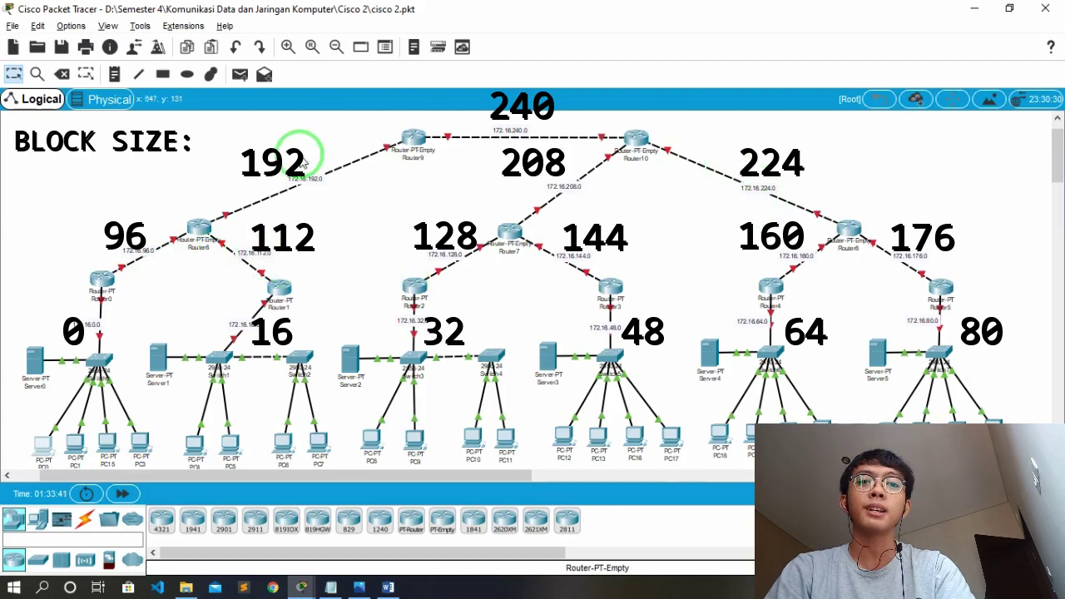
key("alt+Tab")
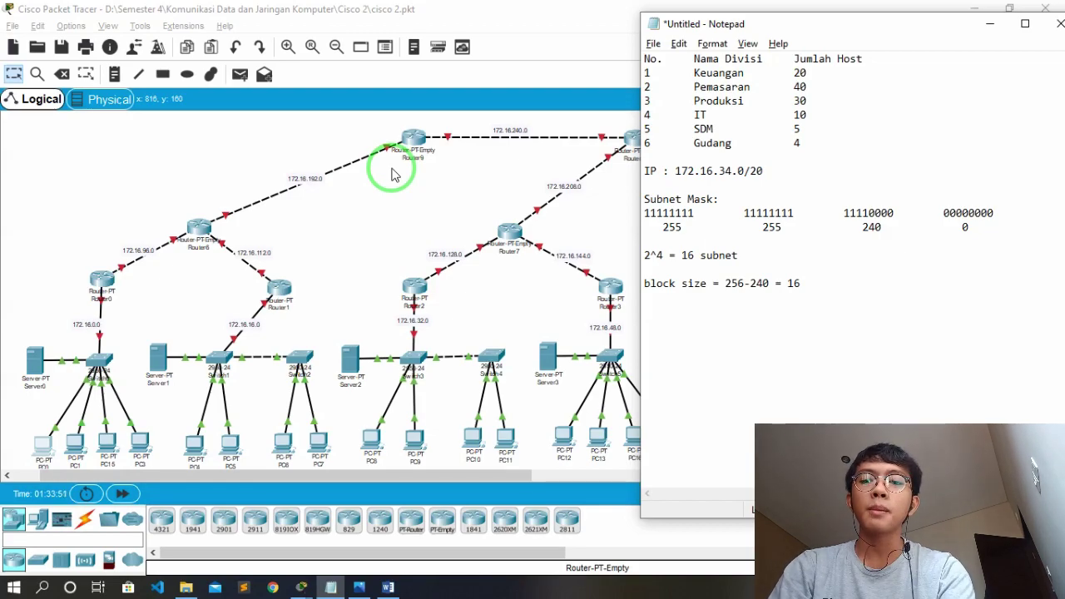
type("^y =")
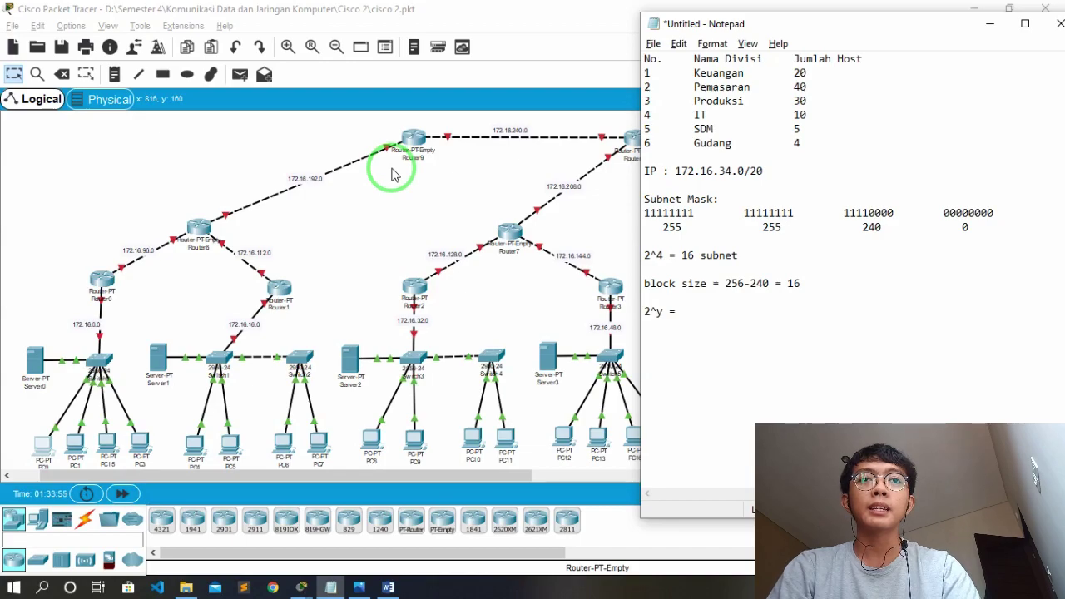
left_click_drag(870, 212, 1023, 207)
left_click(662, 312)
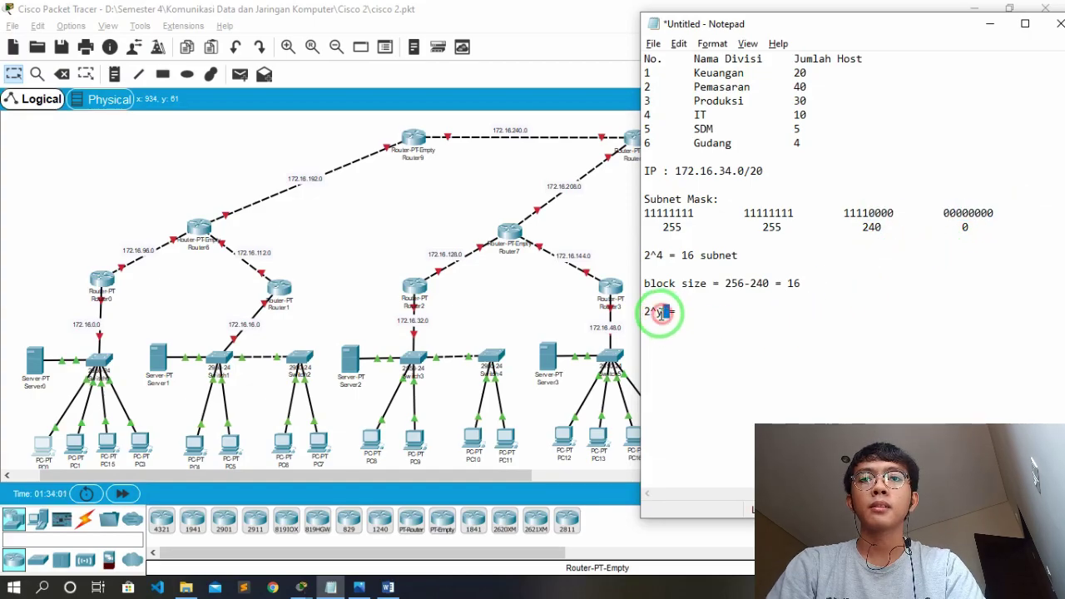
type("12")
Look up the host calculation in the Word report and enter 4096 as the result of 2^12 in the notes
left_click(389, 587)
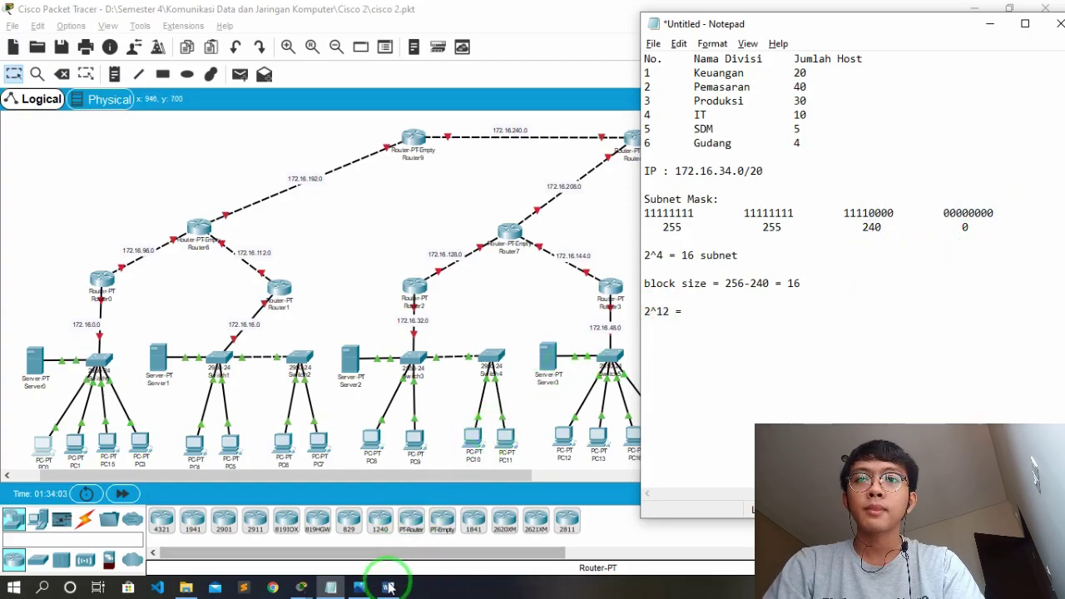
scroll(499, 350, "down", 15)
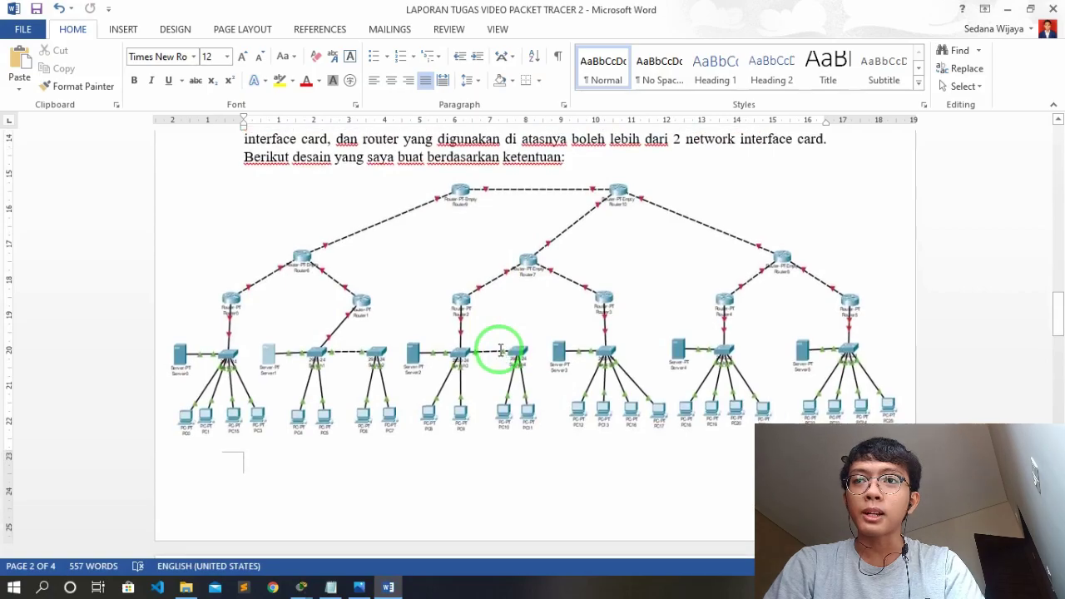
scroll(500, 348, "down", 10)
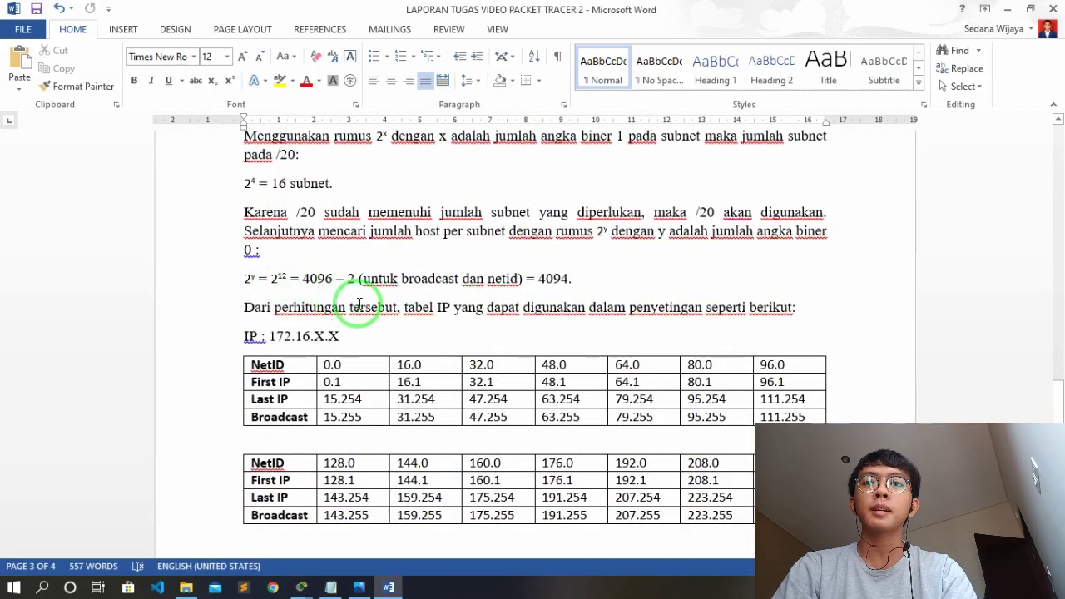
key("alt+Tab")
left_click(778, 315)
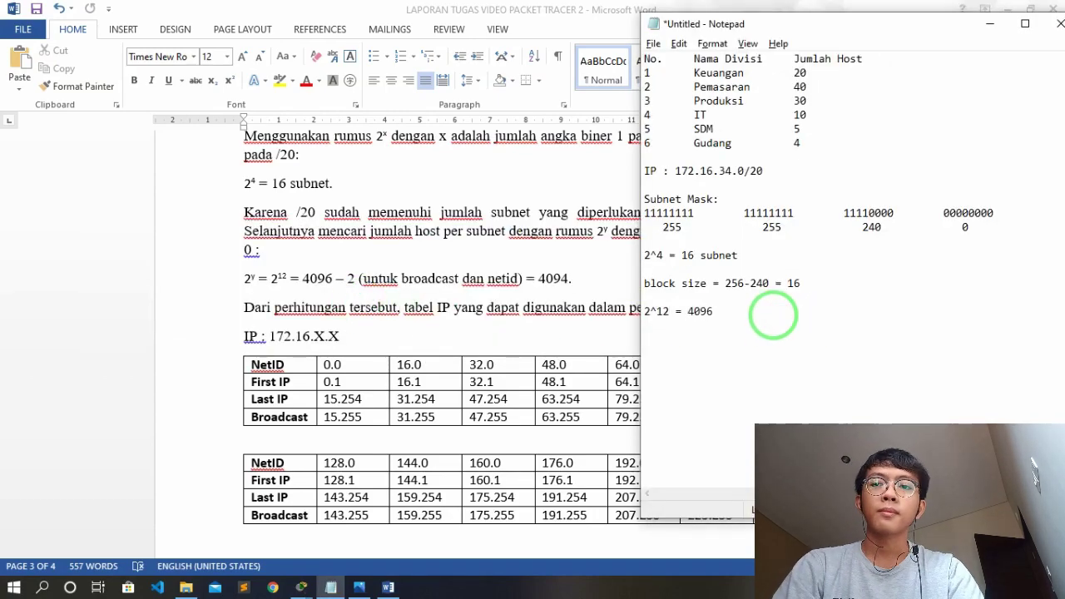
left_click(301, 587)
left_click(335, 545)
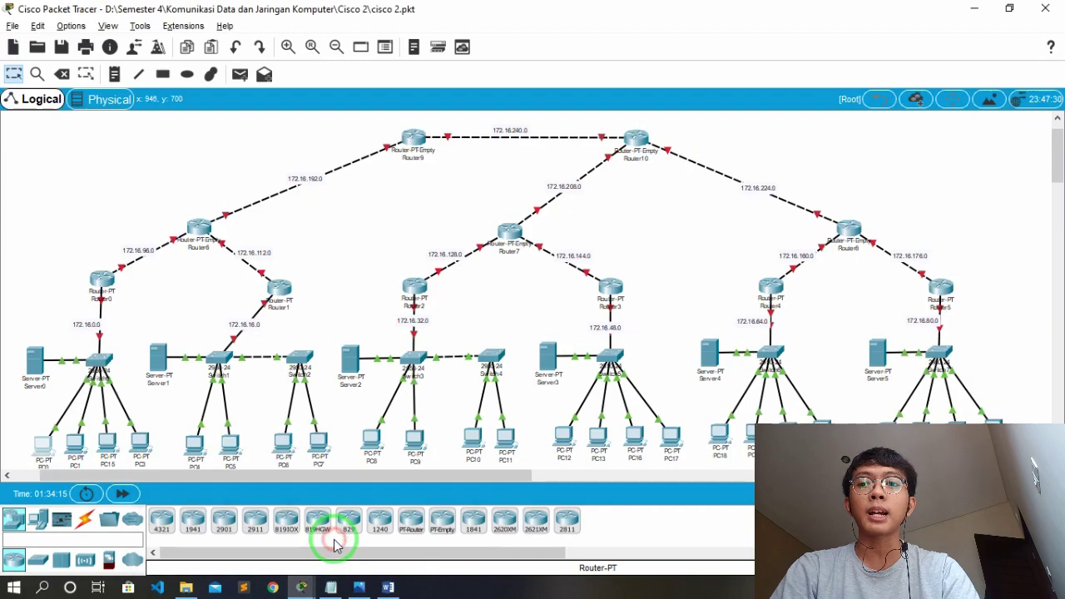
left_click(388, 588)
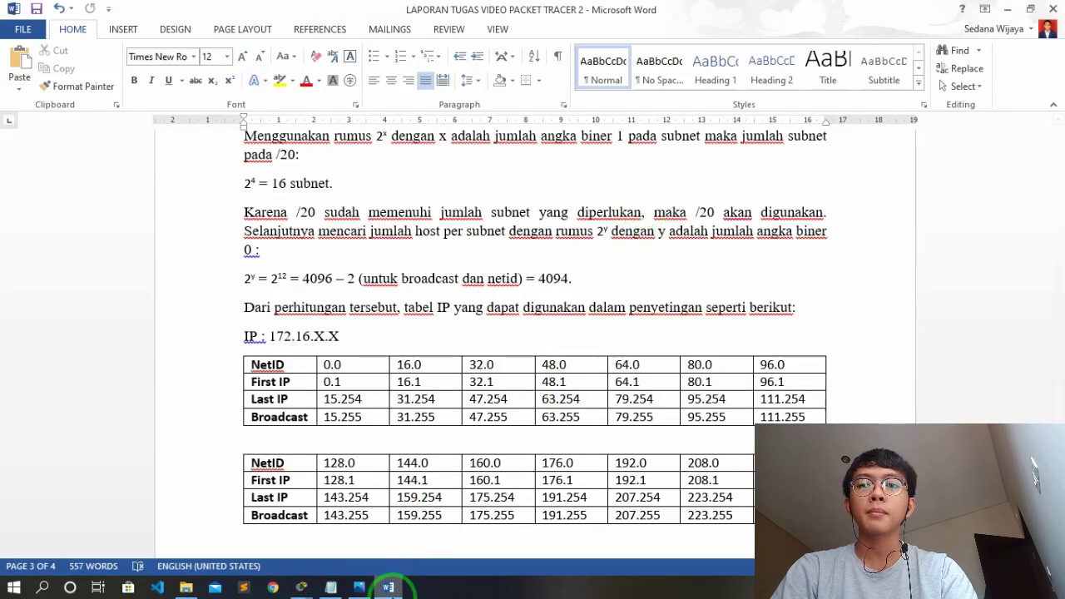
left_click(359, 587)
Return to Notepad and extend the host formula after 4096 with "- 2 broadcast dan NetId"
left_click(330, 588)
left_click(739, 312)
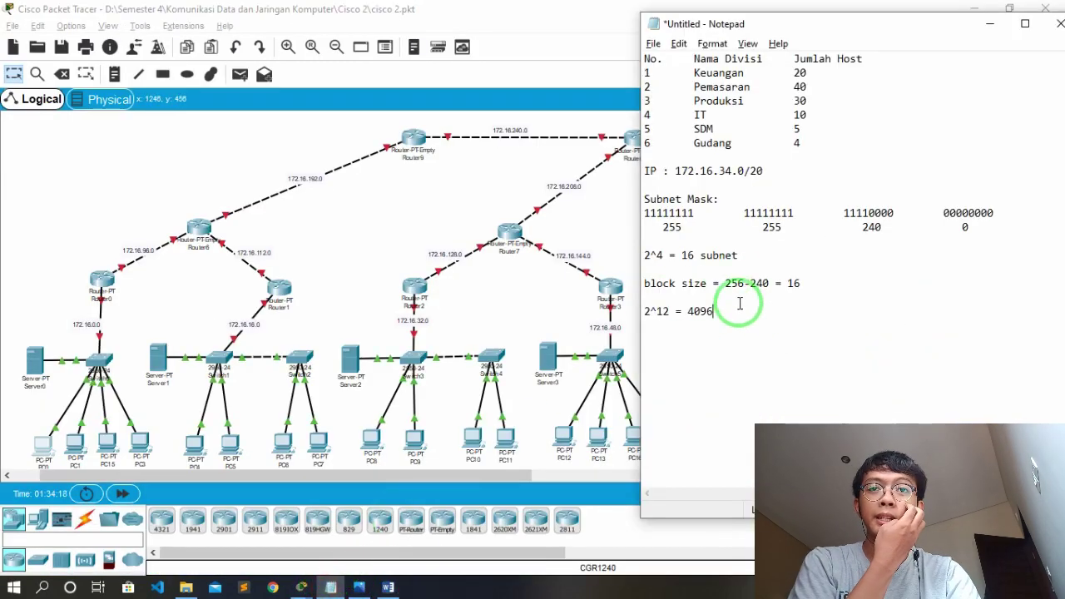
double_click(693, 311)
left_click(720, 311)
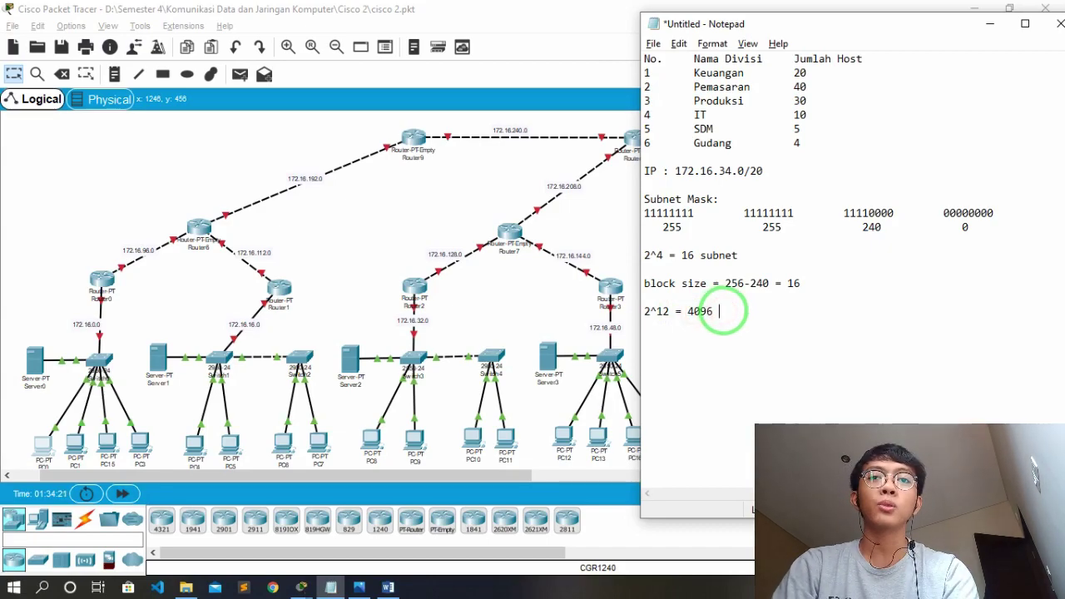
key("BackSpace")
type("2")
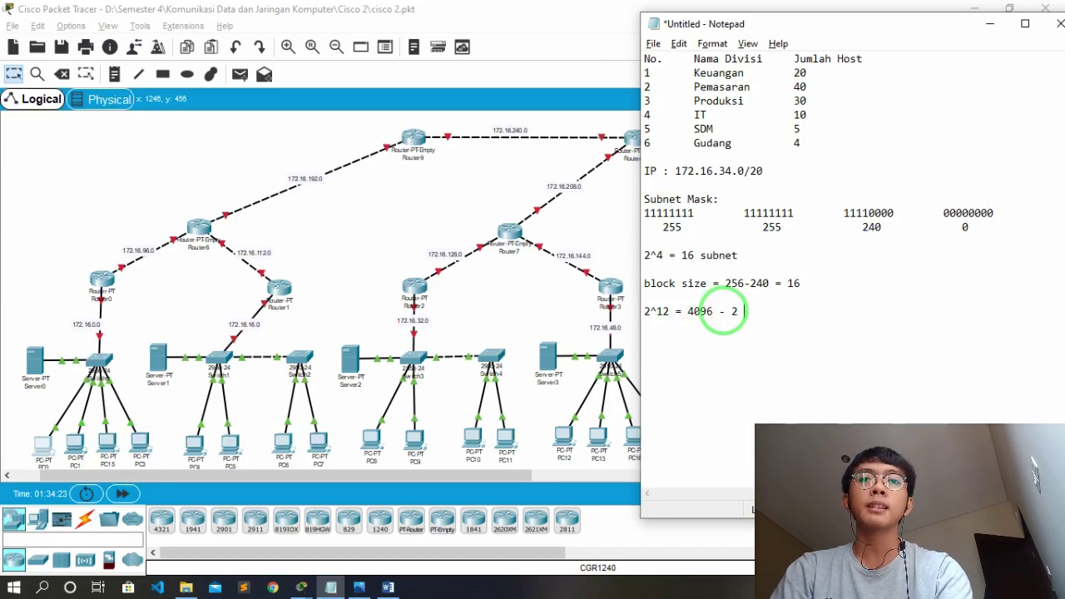
type(" broadcast dan NetId")
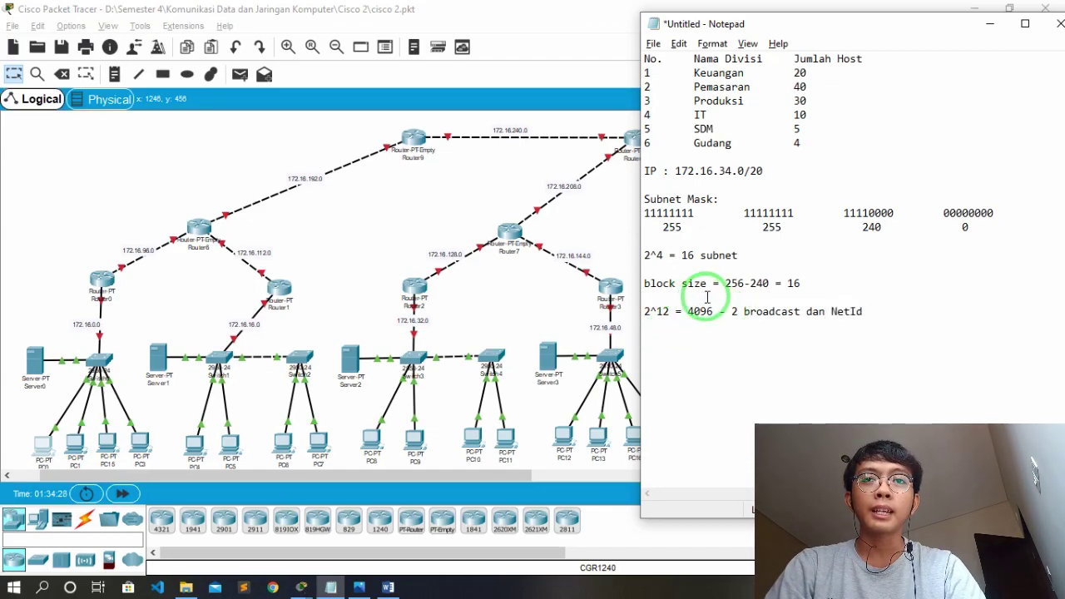
left_click_drag(712, 282, 943, 227)
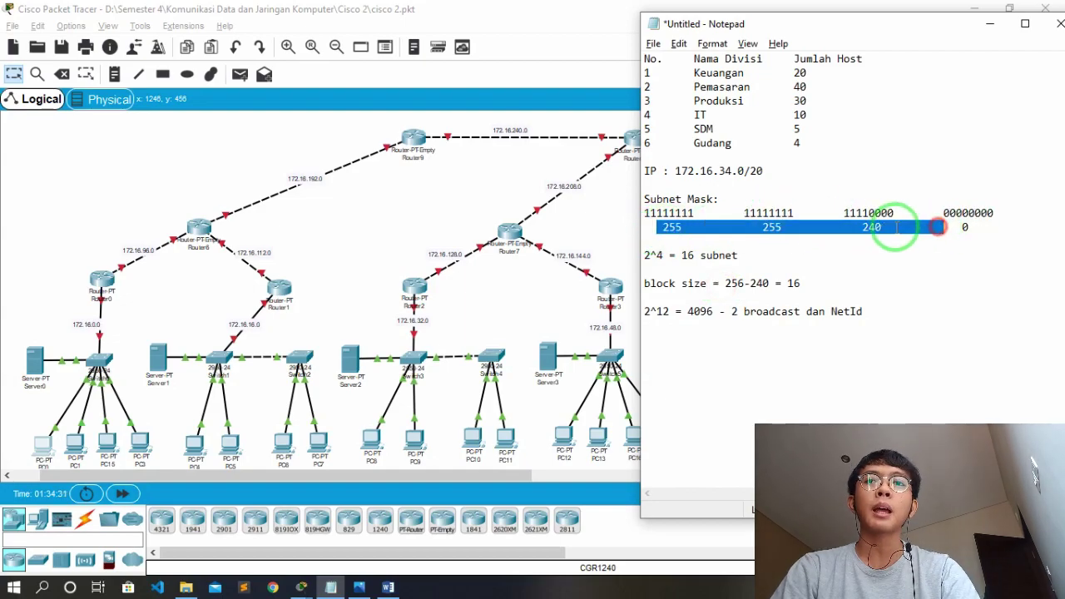
Switch to the Photos window showing the subnet table in Capture.JPG and place it beside the Notepad notes
left_click(359, 587)
left_click_drag(647, 135, 291, 56)
left_click(995, 25)
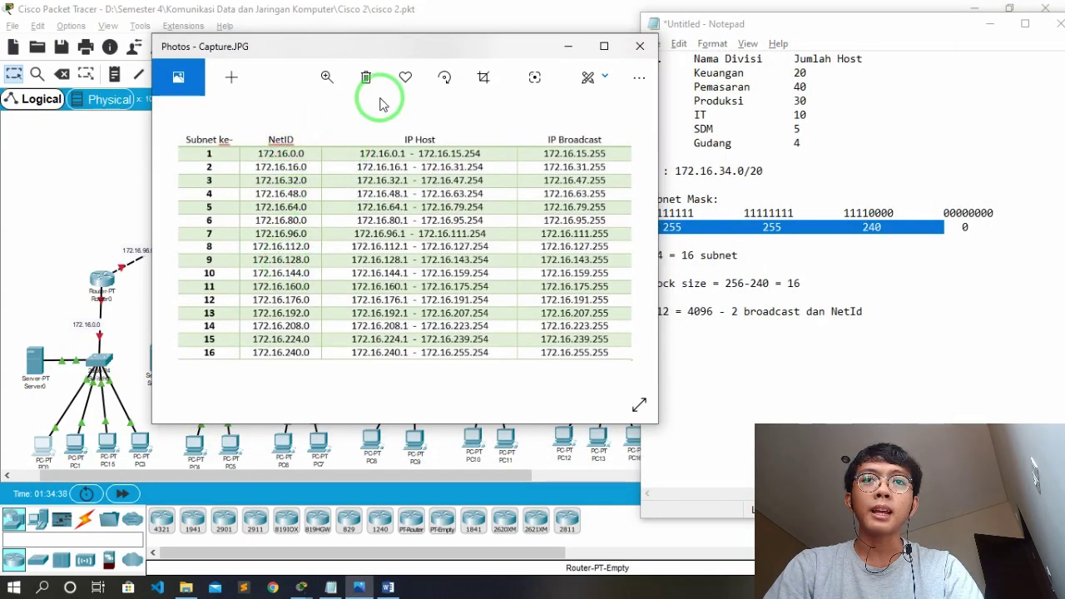
left_click_drag(424, 41, 392, 24)
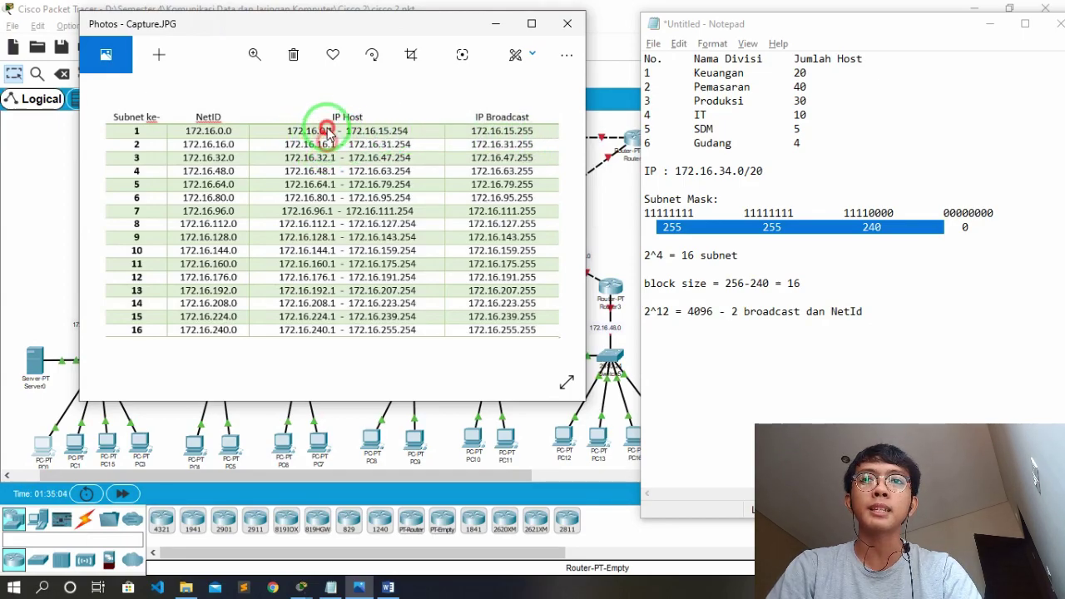
Move the subnet table image away from the Router0 side of the topology and minimize the Notepad notes
scroll(549, 146, "up", 3)
left_click_drag(500, 144, 217, 172)
double_click(474, 135)
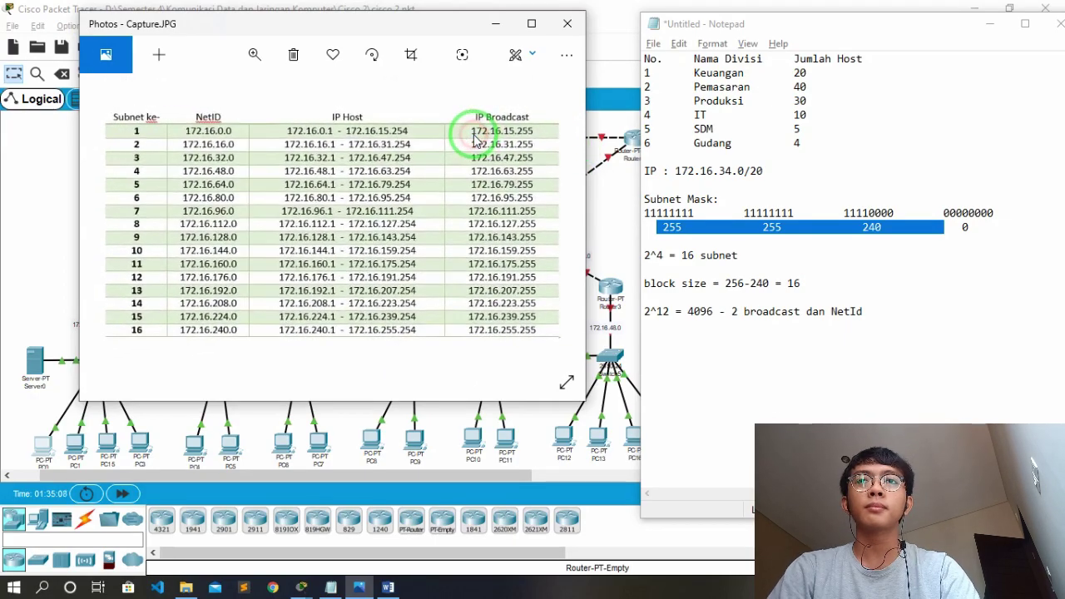
left_click_drag(448, 27, 846, 47)
left_click(991, 25)
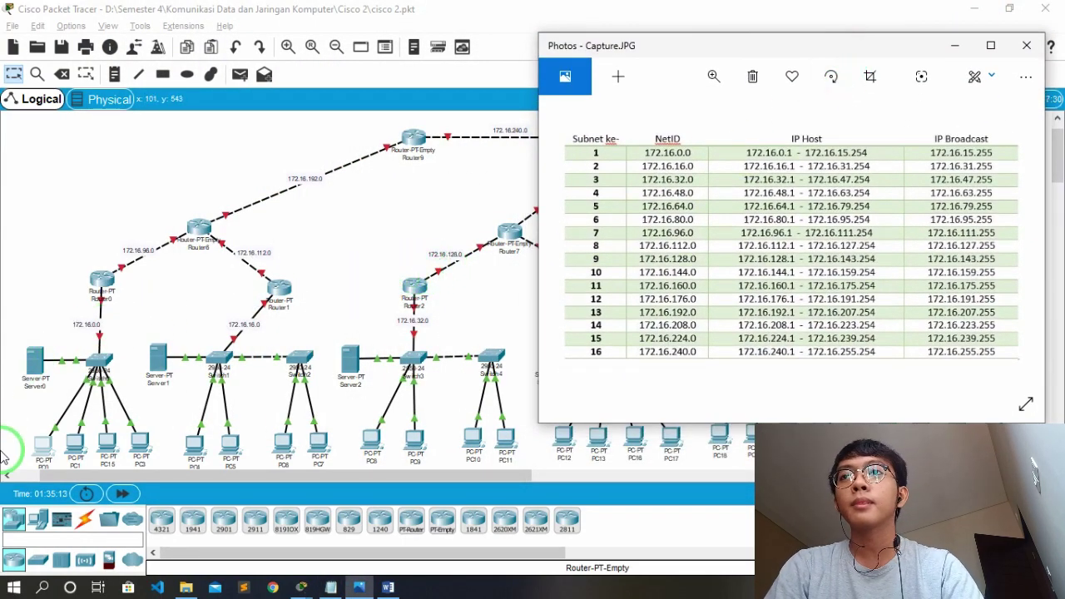
Switch to Packet Tracer and check which Router0 interface connects to the switch on the 172.16.0.0 link
left_click(164, 52)
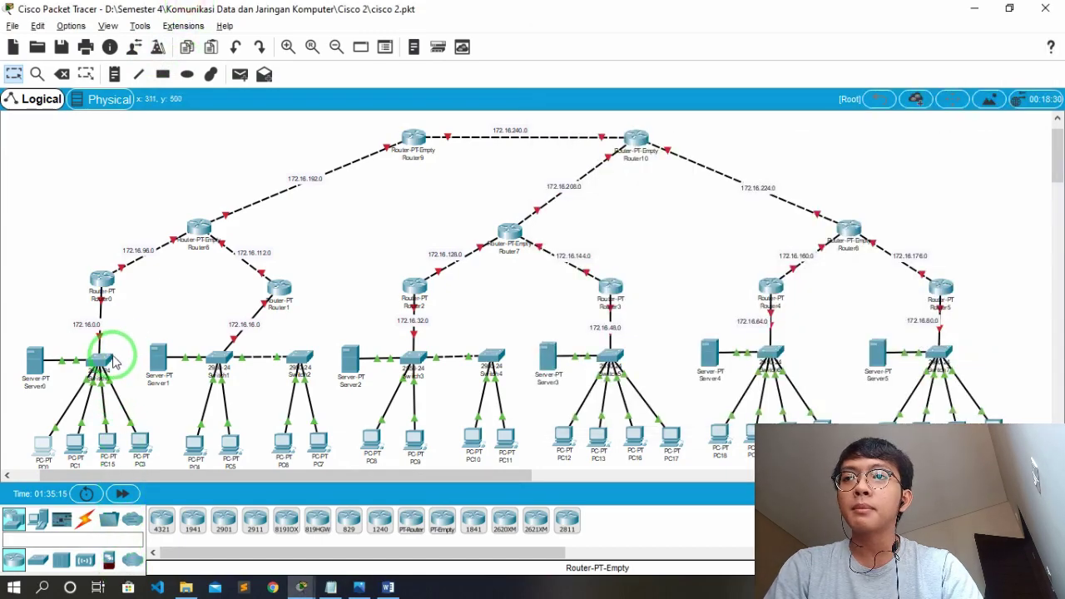
left_click(103, 280)
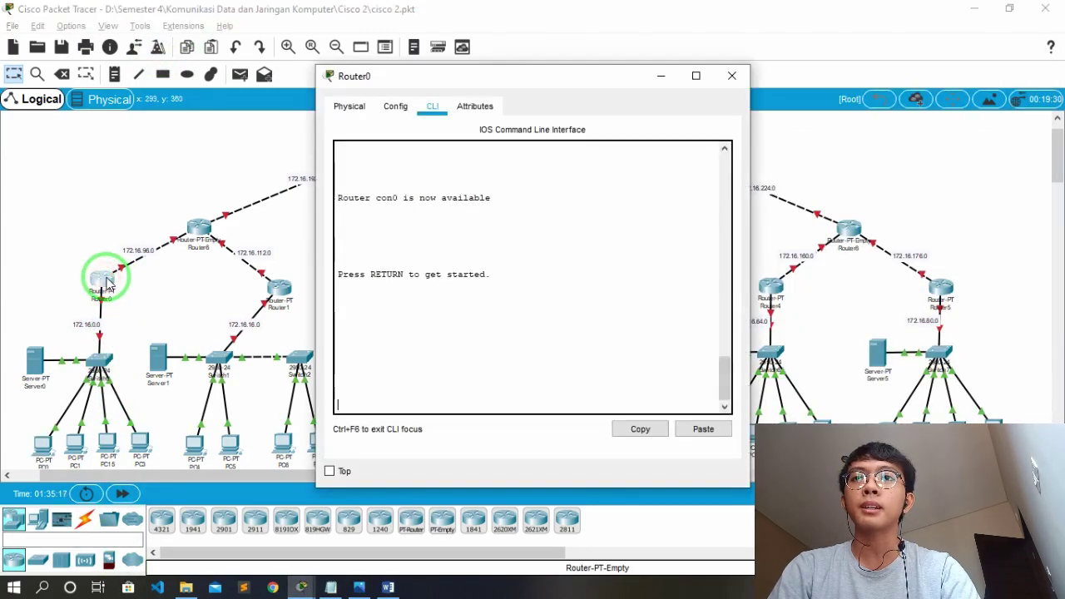
left_click(392, 108)
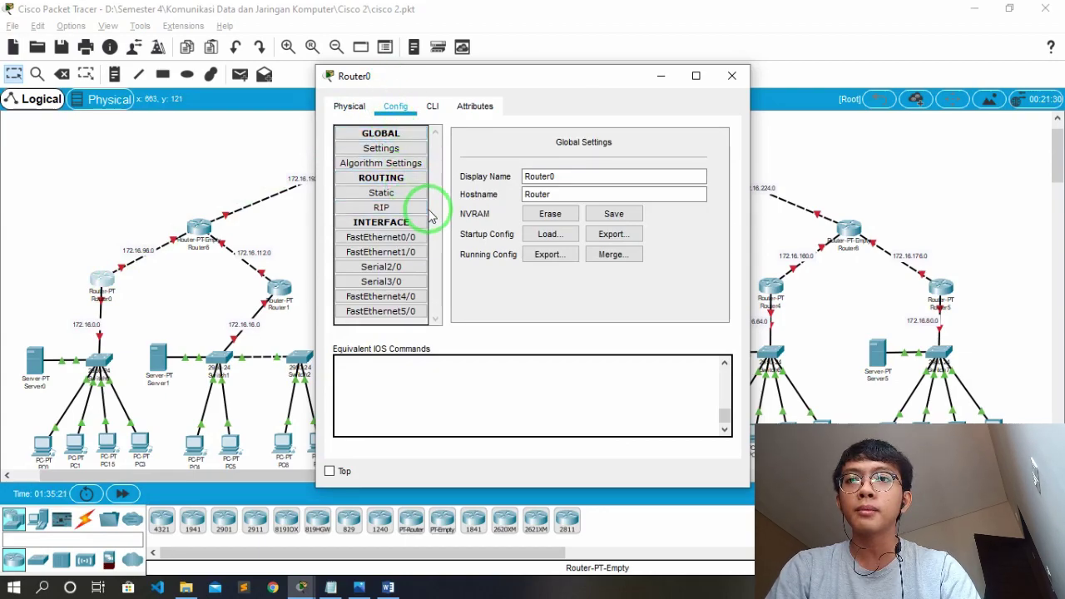
left_click(380, 237)
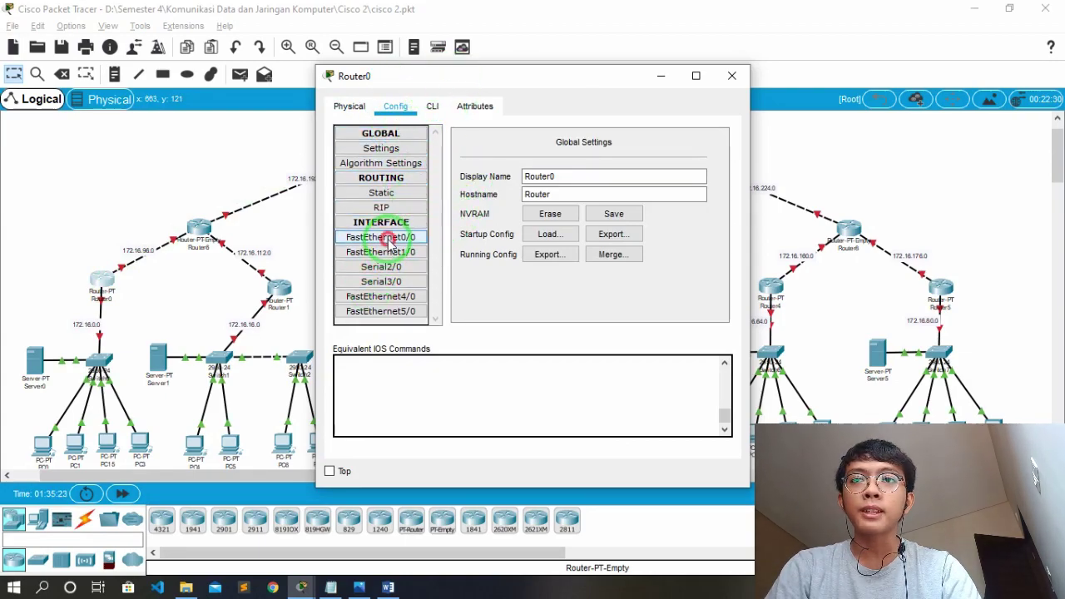
left_click(731, 76)
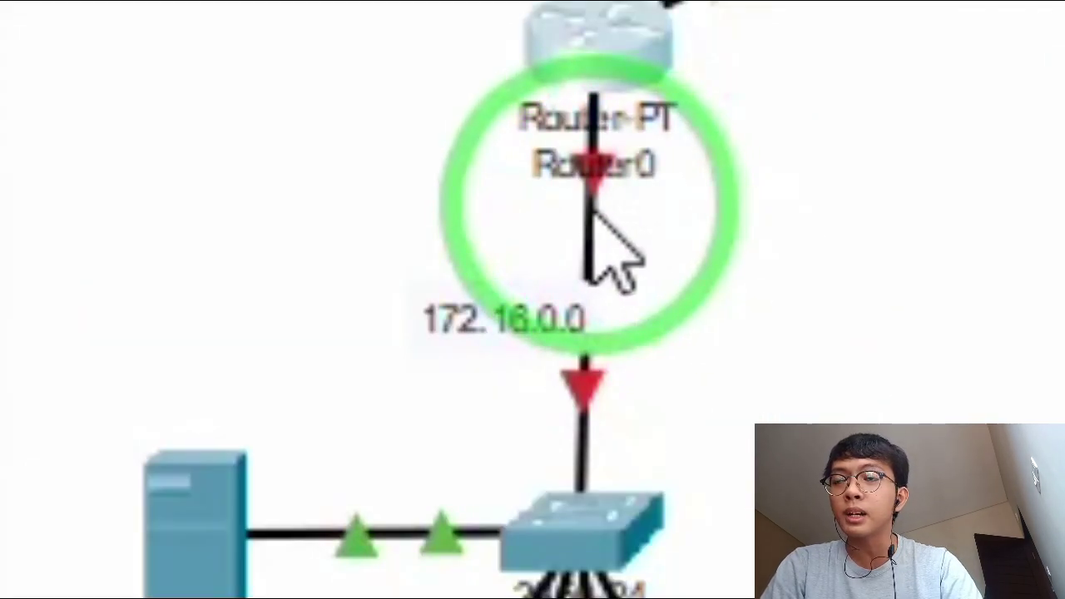
mouse_move(607, 254)
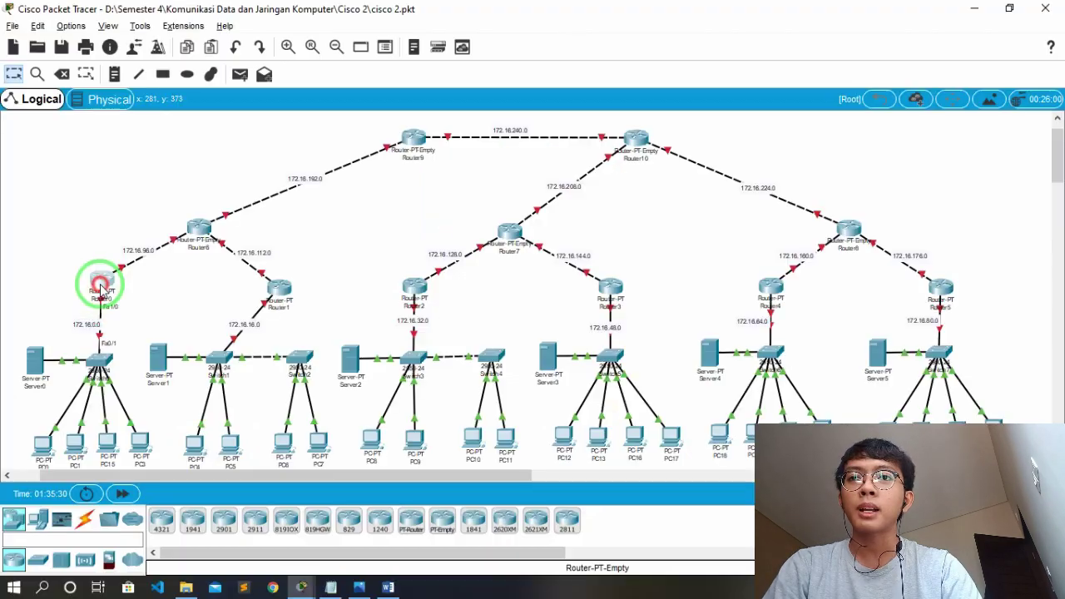
Give Router0's FastEthernet1/0 interface the IP address 172.16.0.1 and turn its port on
left_click(582, 42)
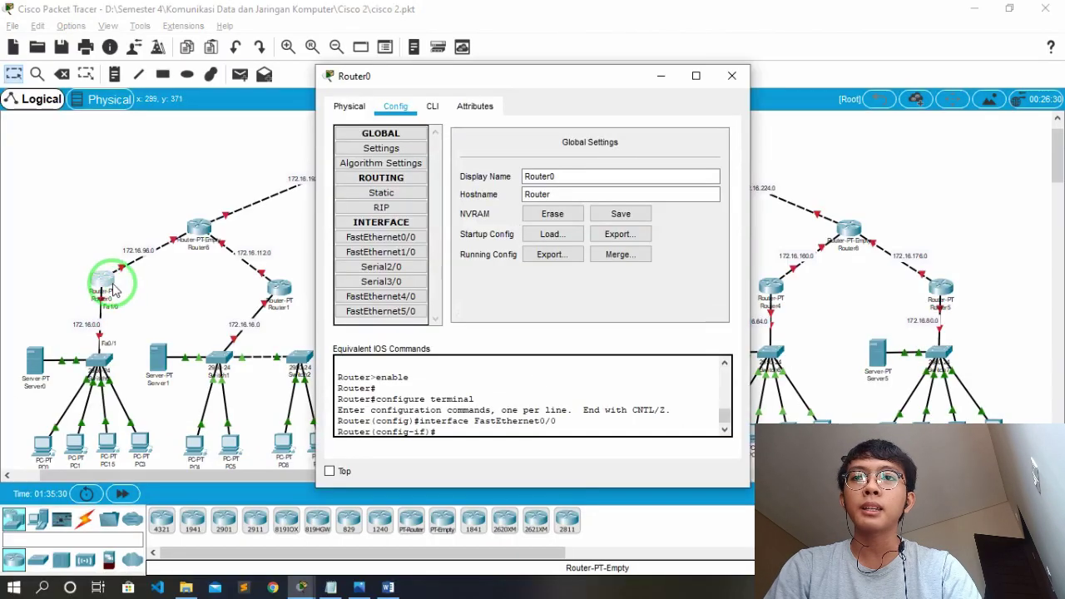
left_click(367, 255)
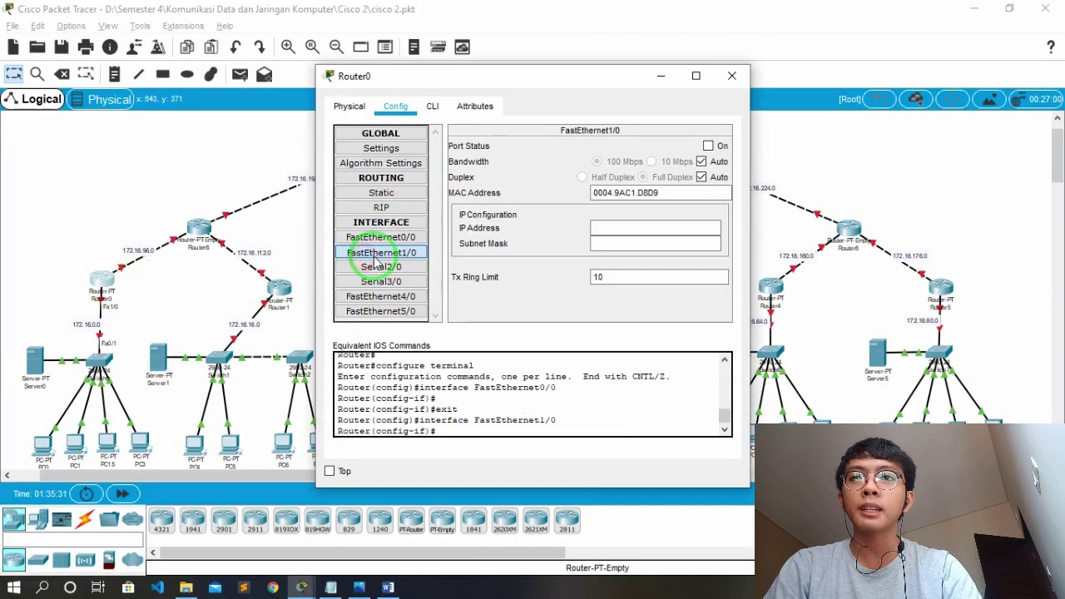
left_click(659, 224)
left_click_drag(575, 78, 572, 408)
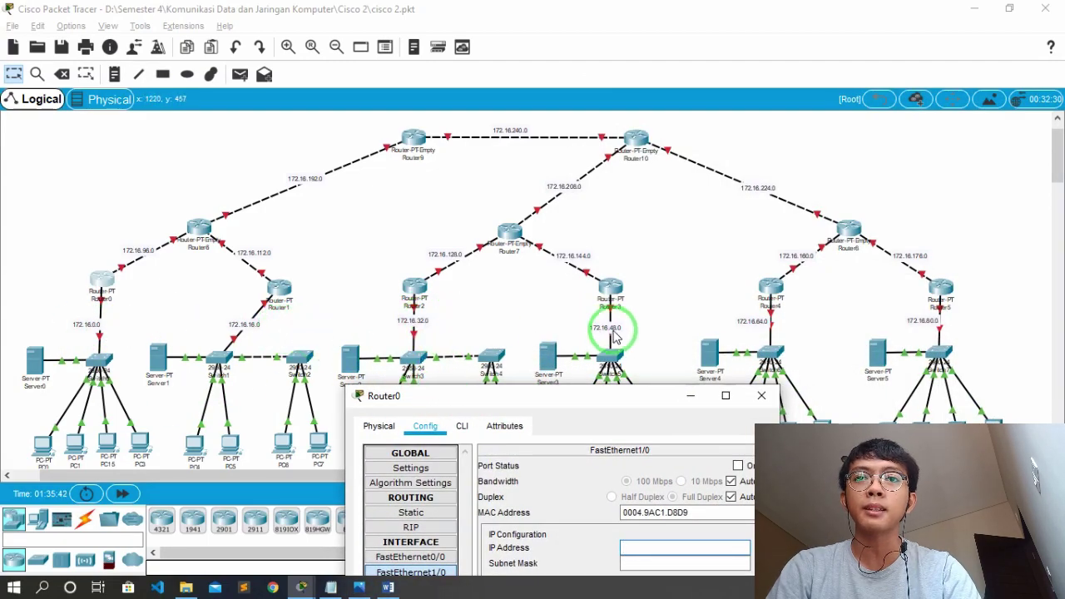
left_click_drag(609, 399, 733, 50)
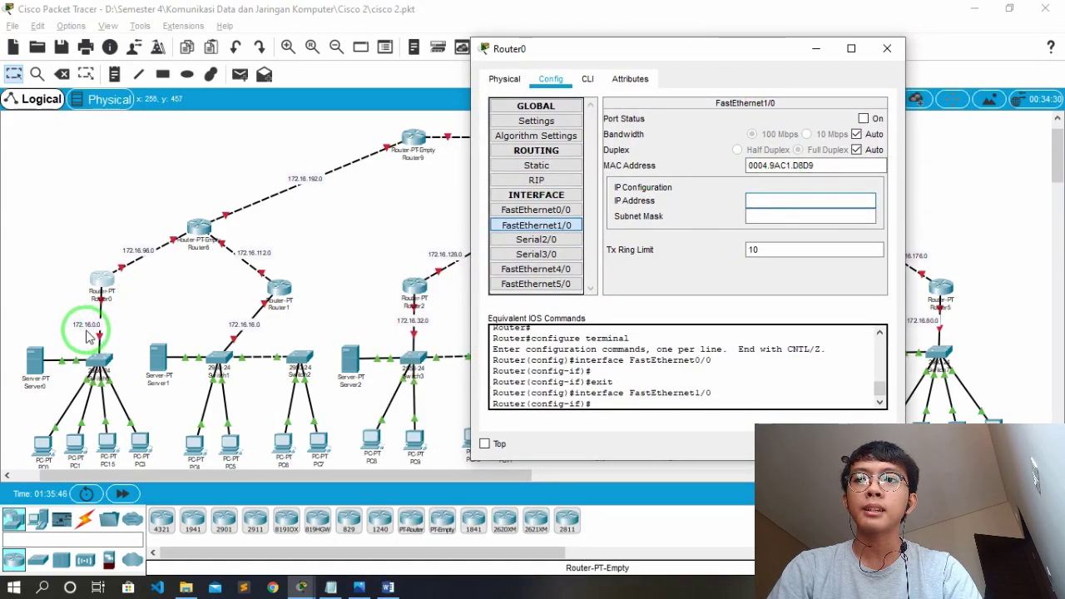
left_click(776, 203)
type("172.1")
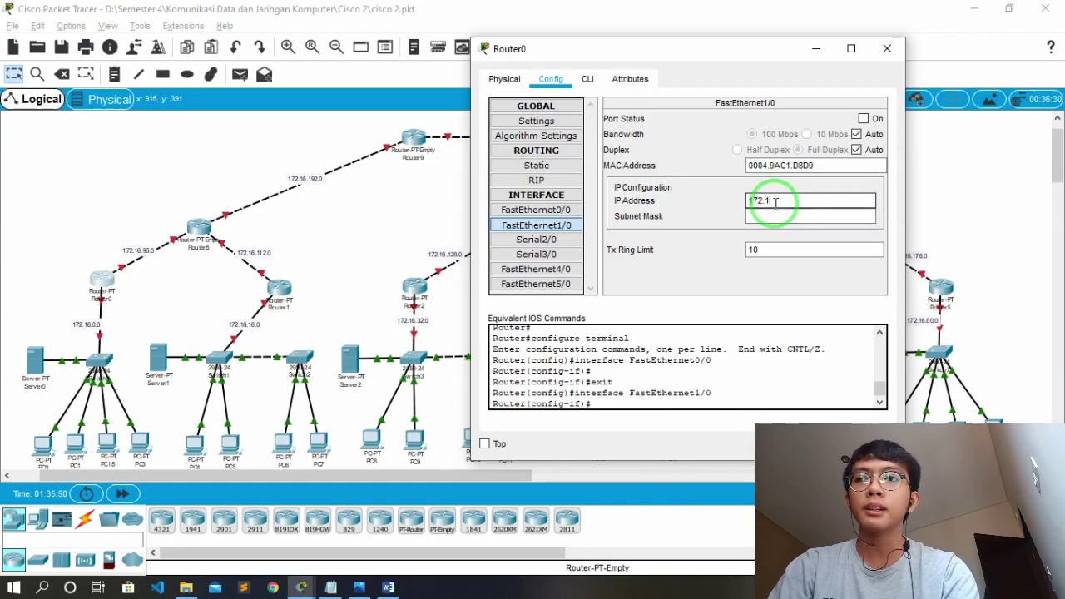
type("6.0.")
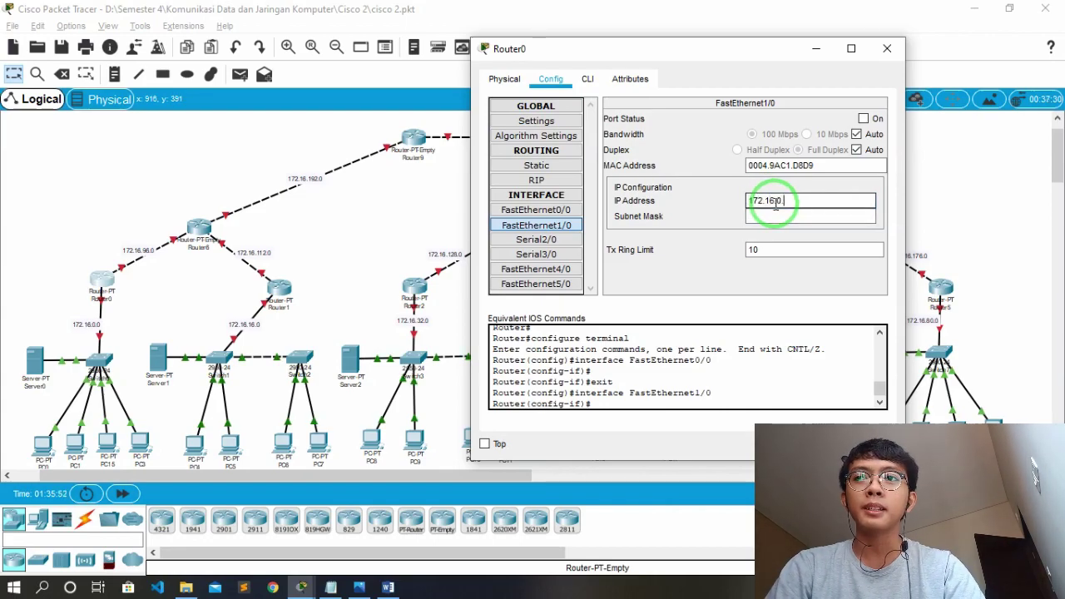
type("1")
key("Tab")
left_click(864, 119)
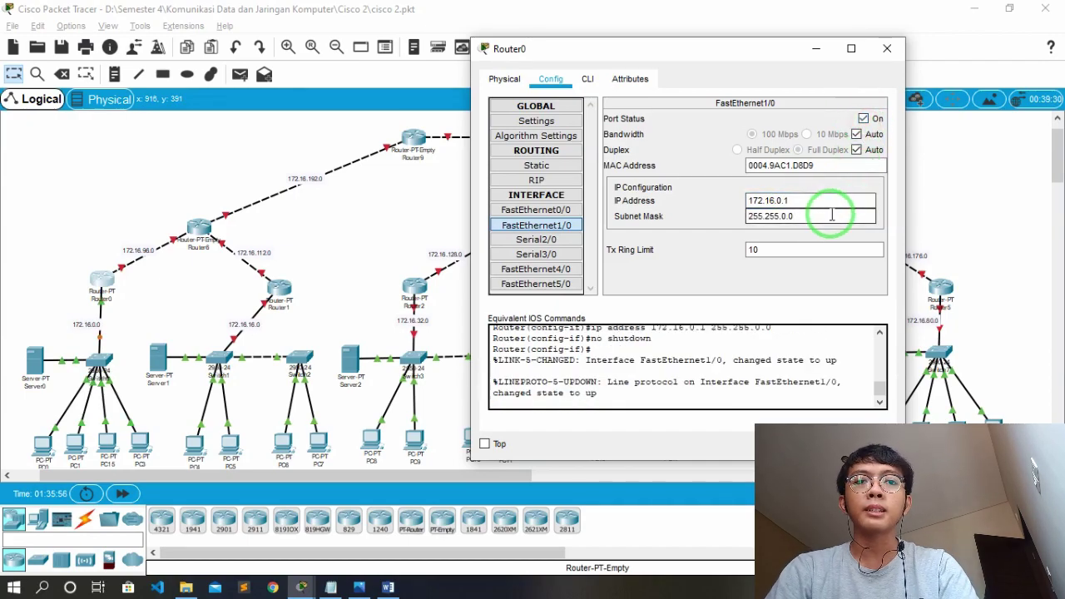
Set the FastEthernet1/0 subnet mask to 255.255.240.0, compare it with the Notepad notes, and close the Router0 window
left_click(783, 217)
type("24")
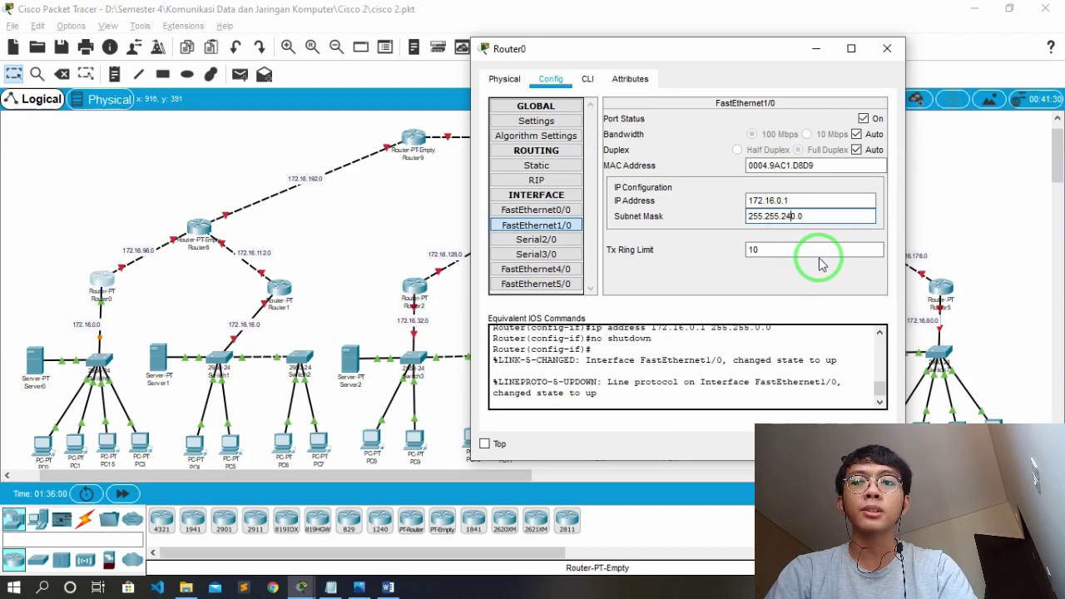
left_click(331, 587)
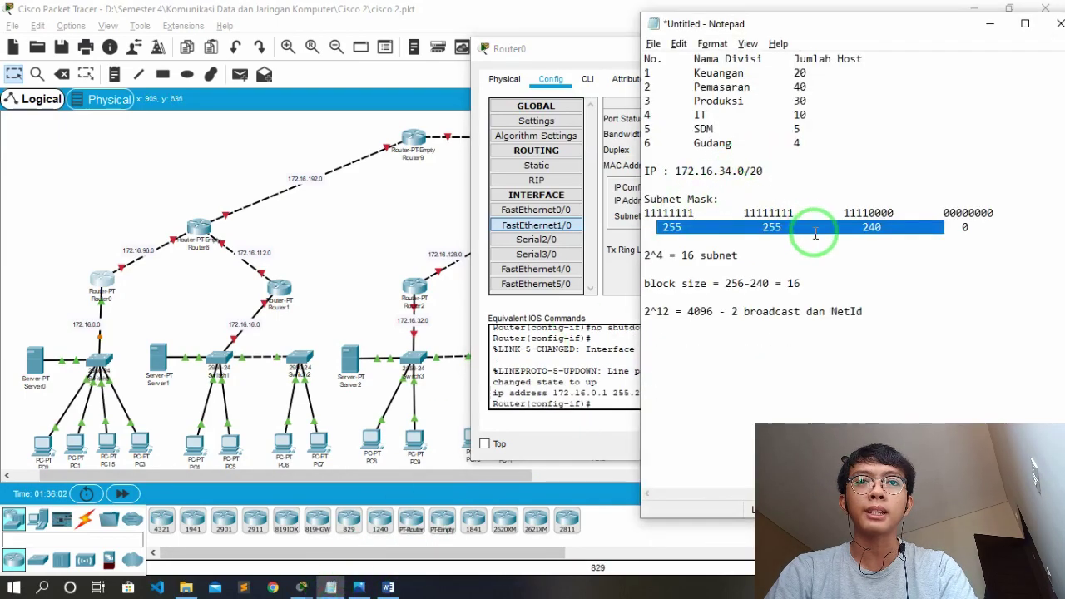
mouse_move(620, 47)
left_mouse_down()
mouse_move(608, 50)
mouse_move(618, 50)
left_mouse_up()
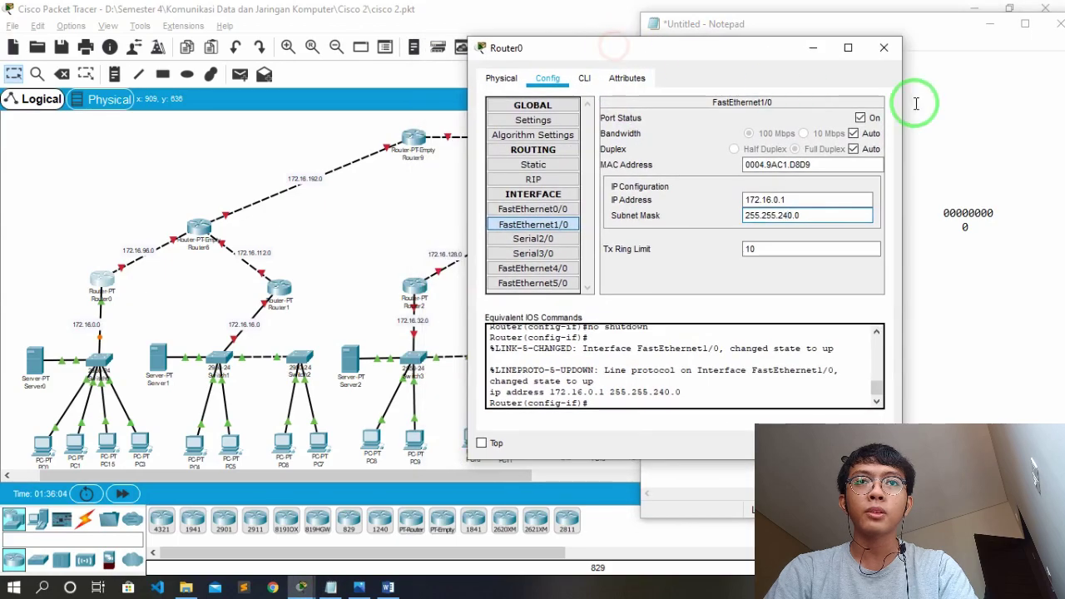
left_click(883, 55)
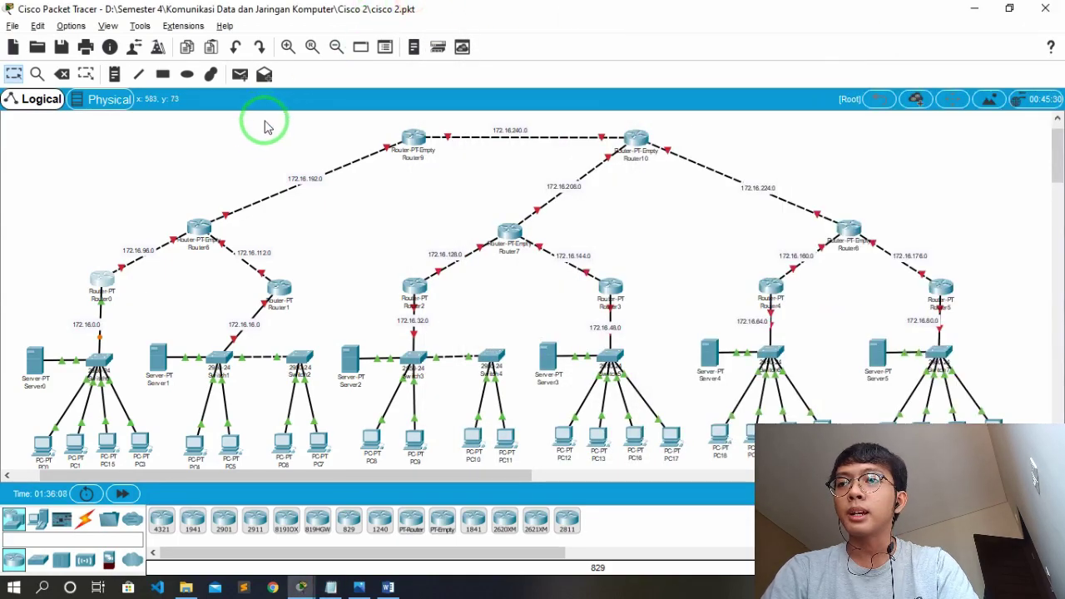
Open Server0's IP configuration and assign the static IP address 172.16.0.2
left_click(33, 364)
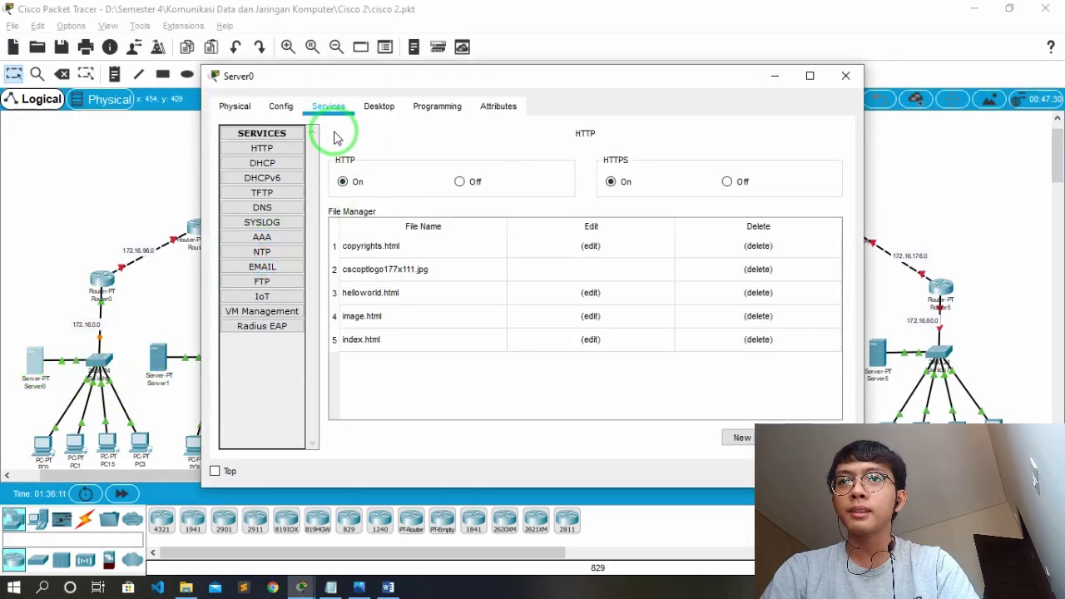
left_click(376, 111)
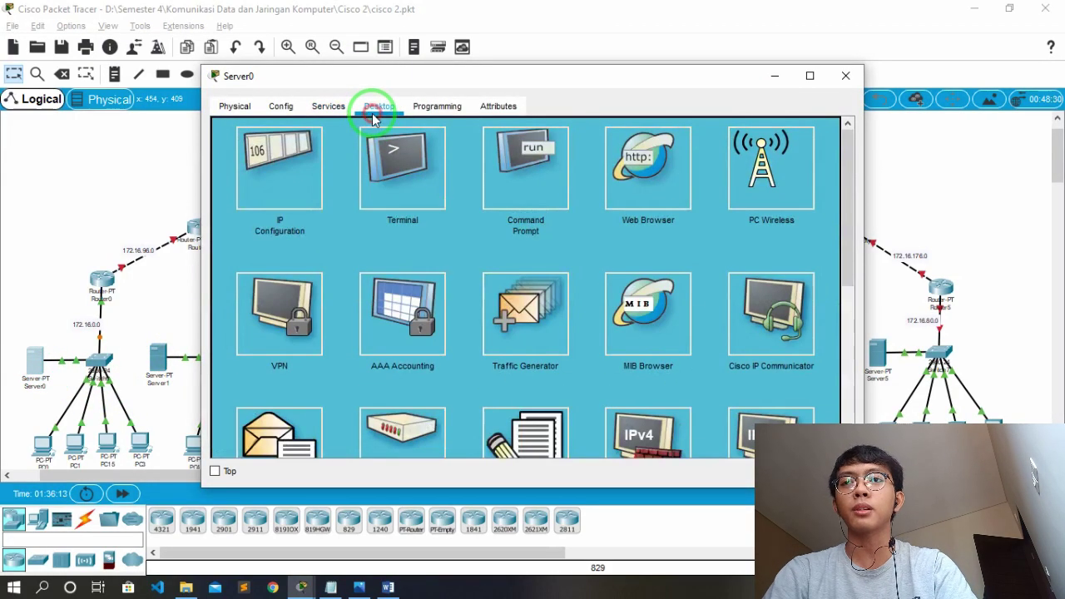
left_click(299, 188)
left_click(480, 153)
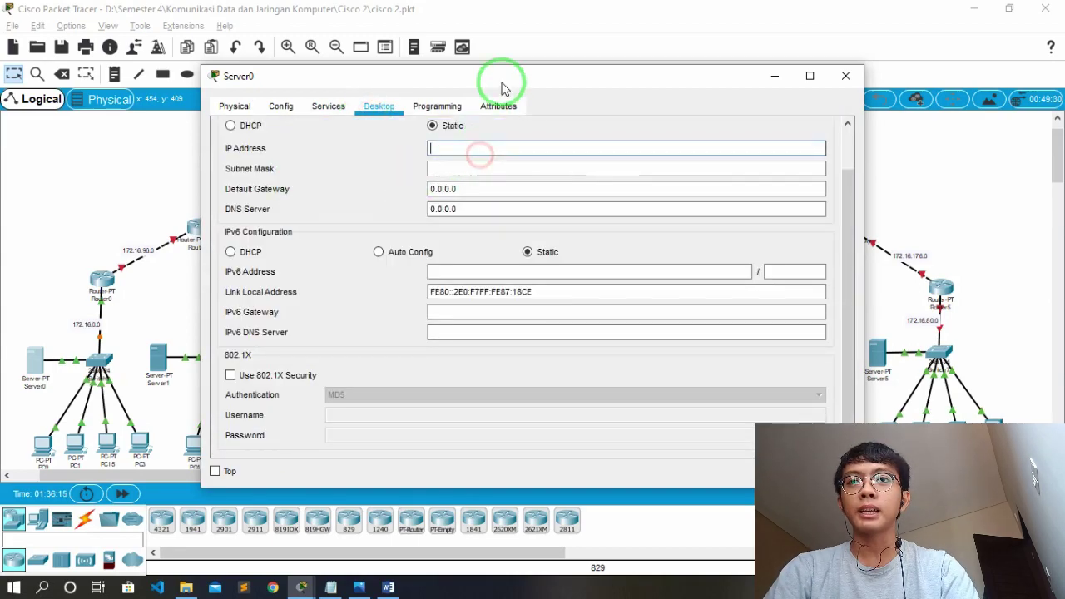
left_click_drag(501, 89, 567, 51)
left_click(129, 332)
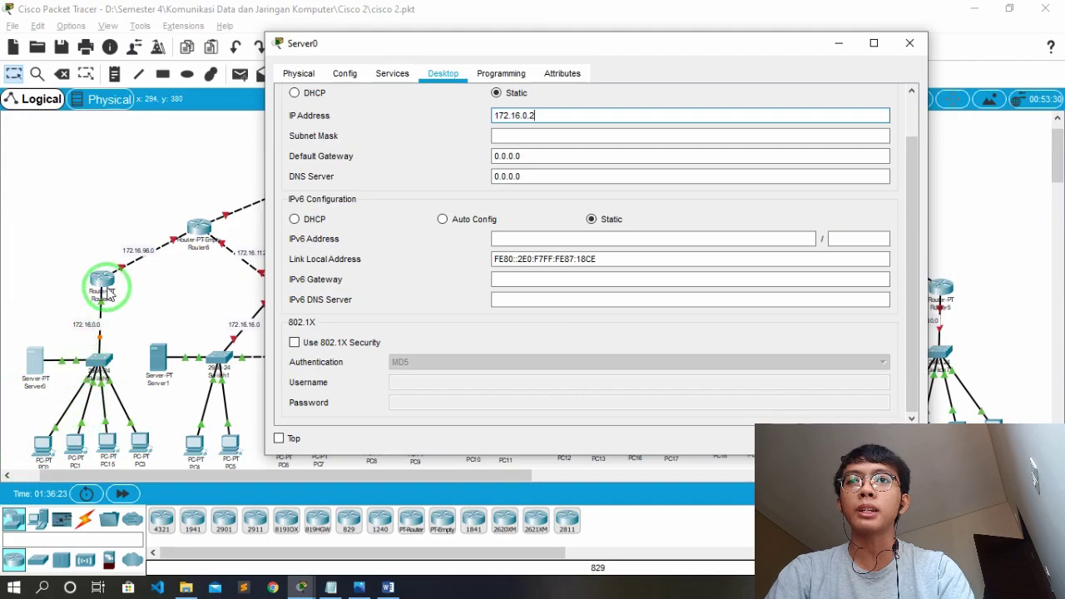
left_click(575, 133)
left_click(529, 113)
type("16")
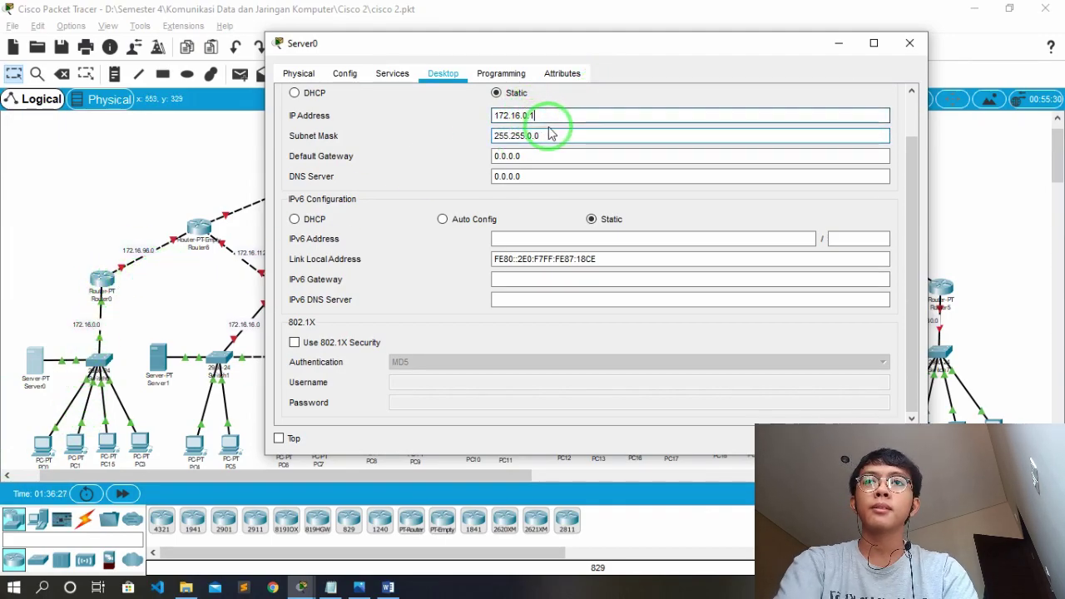
type(".0.2")
Set Server0's subnet mask to 255.255.240.0
left_click(560, 133)
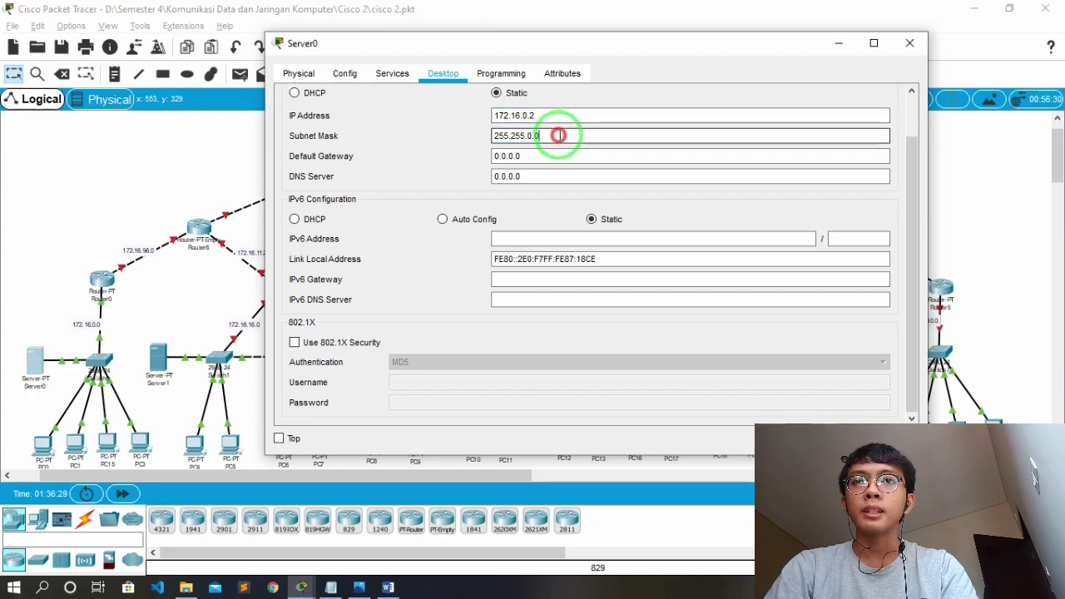
left_click(531, 136)
type("240")
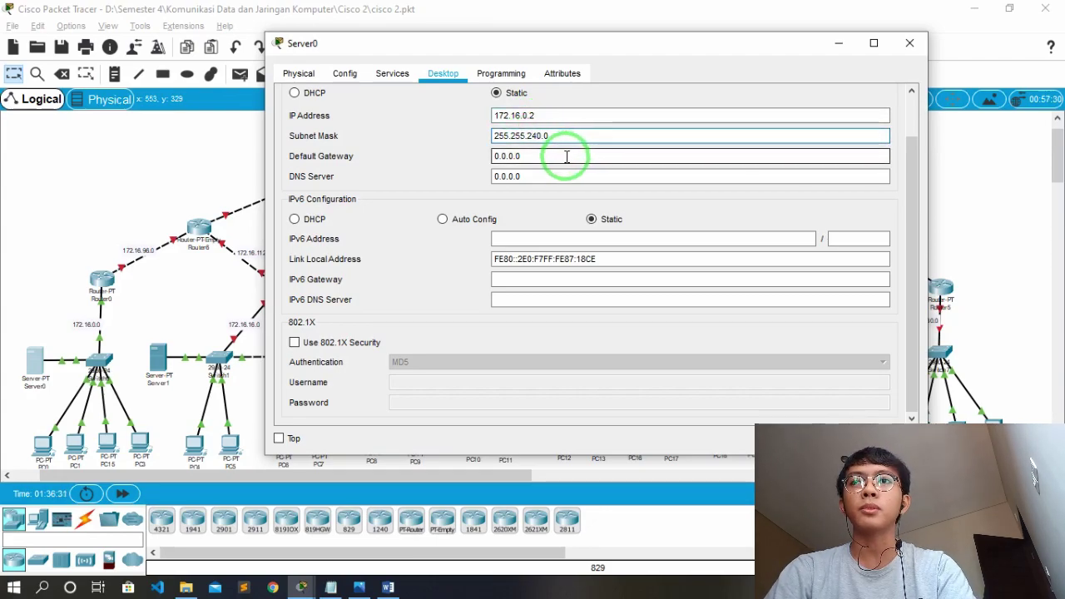
Set Server0's default gateway to 172.16.0.1 and close its window
left_click(566, 156)
left_click(487, 158)
double_click(487, 158)
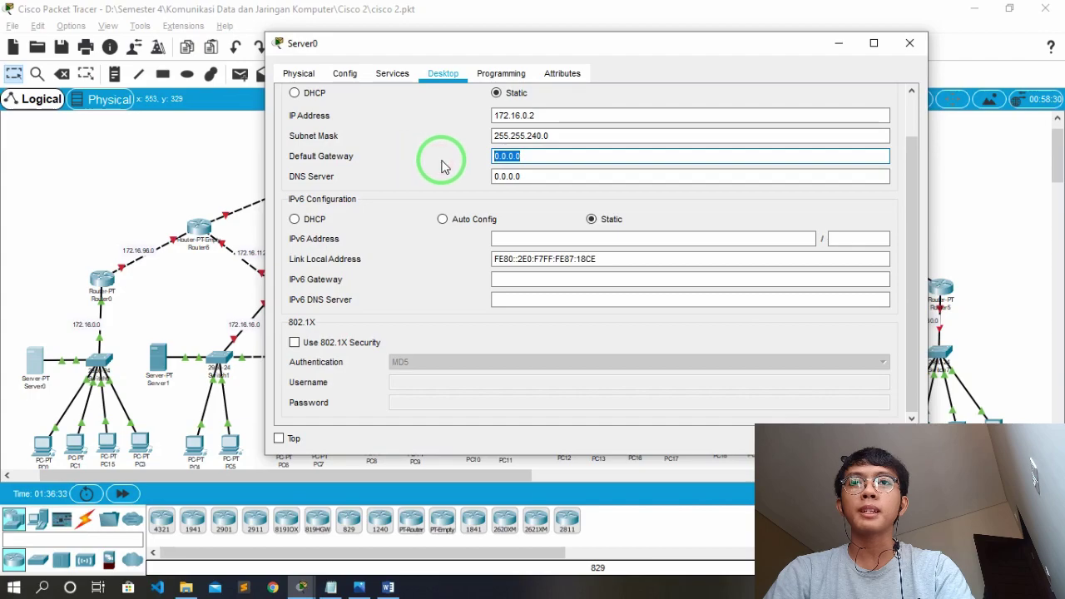
key("BackSpace")
left_click_drag(559, 117, 445, 115)
key("ctrl+c")
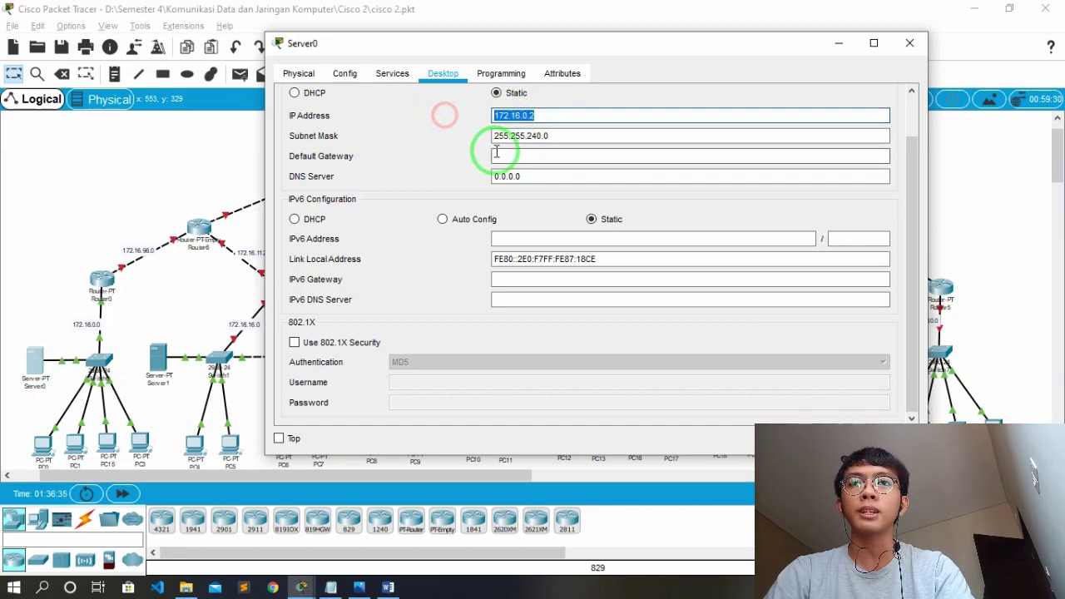
left_click(504, 158)
key("ctrl+v")
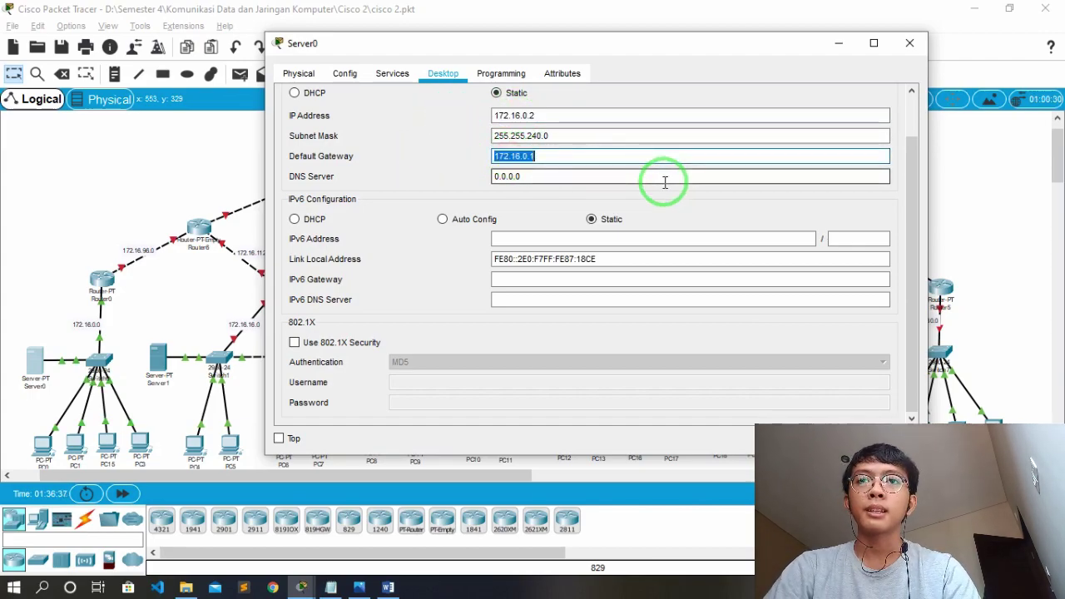
left_click(613, 155)
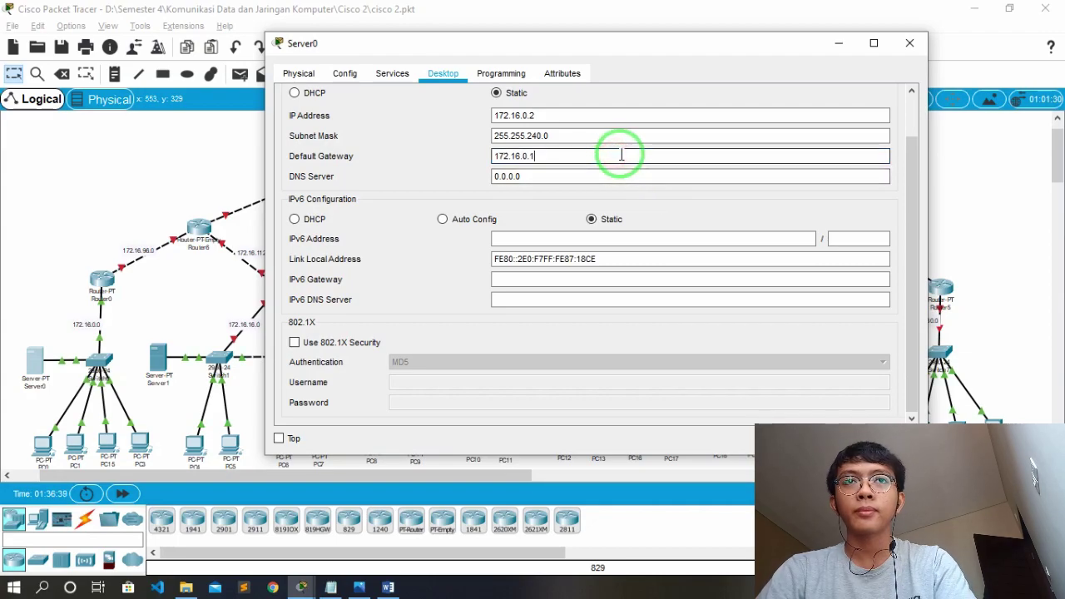
left_click(908, 43)
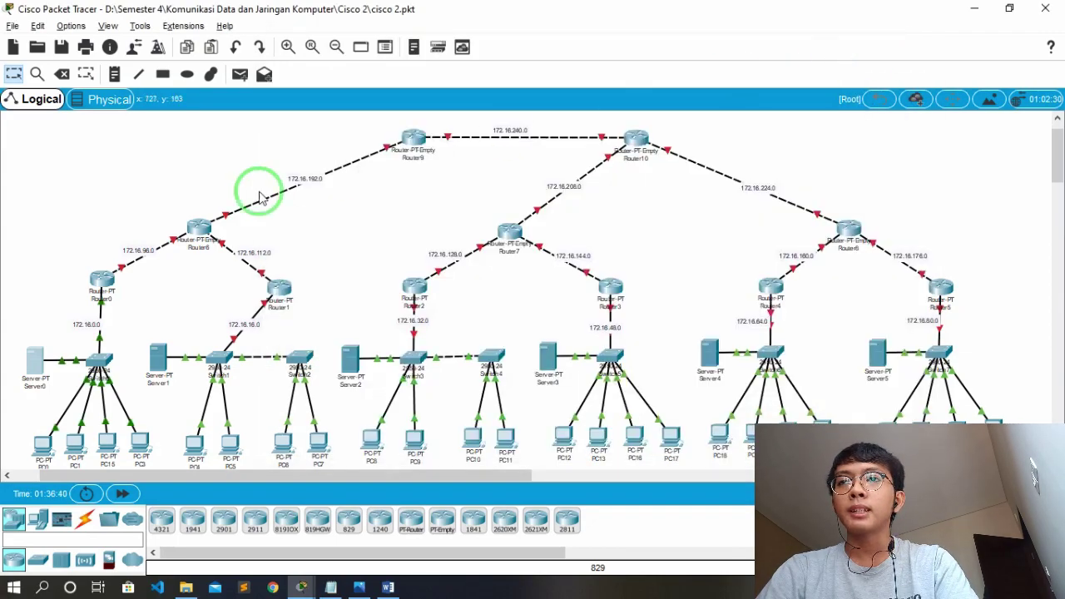
Open Server0's DHCP service and set serverPool's default gateway to 172.16.0.1 and its start IP address to 172.16.0.3
left_click(37, 364)
left_click(329, 111)
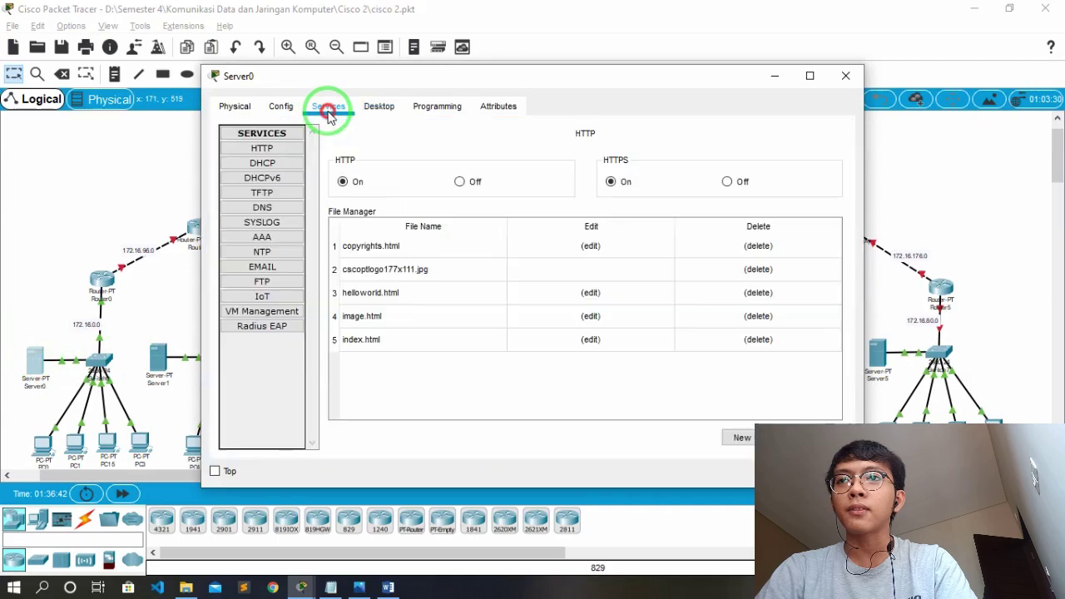
left_click(293, 163)
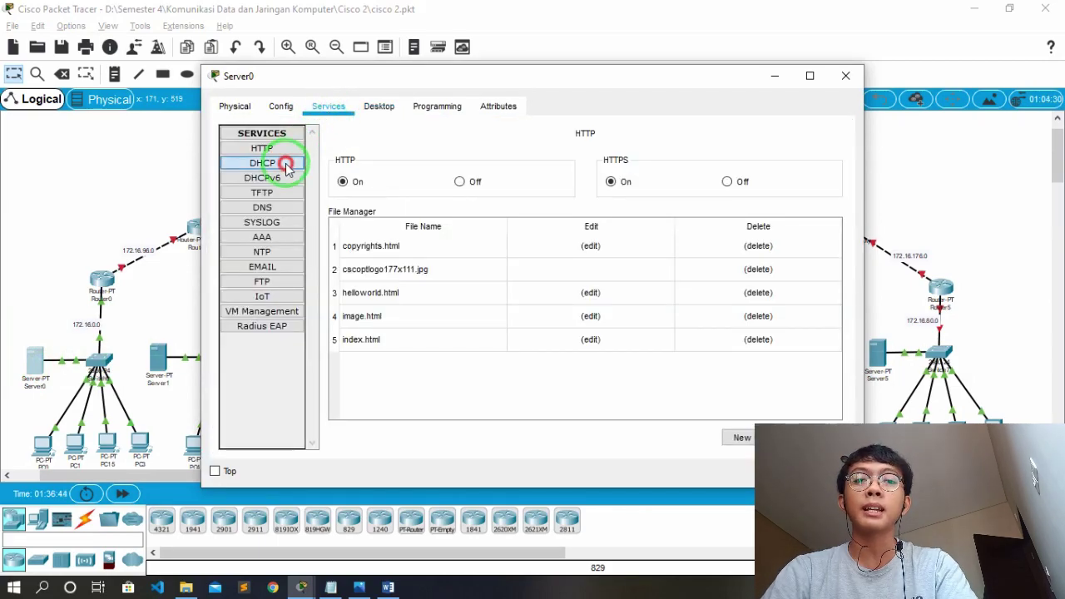
left_click_drag(419, 79, 447, 21)
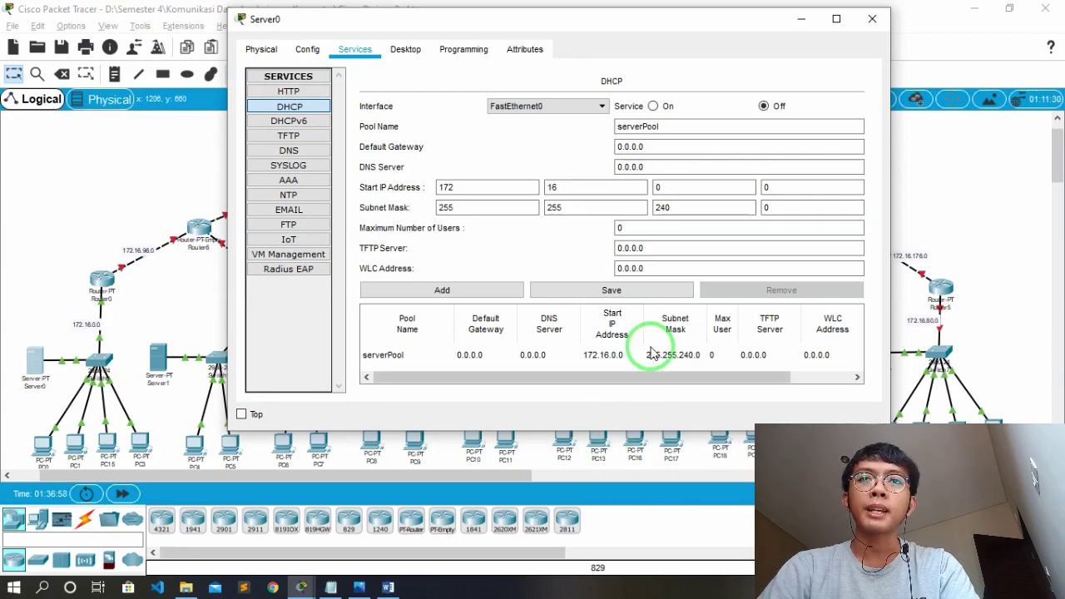
left_click_drag(671, 147, 566, 150)
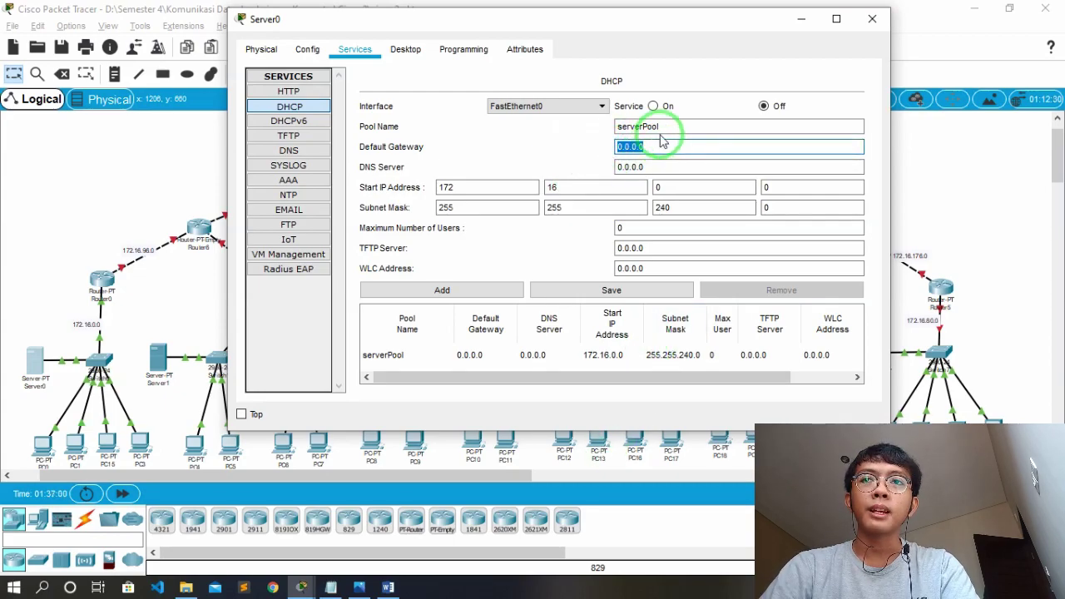
type("172.16.0.1")
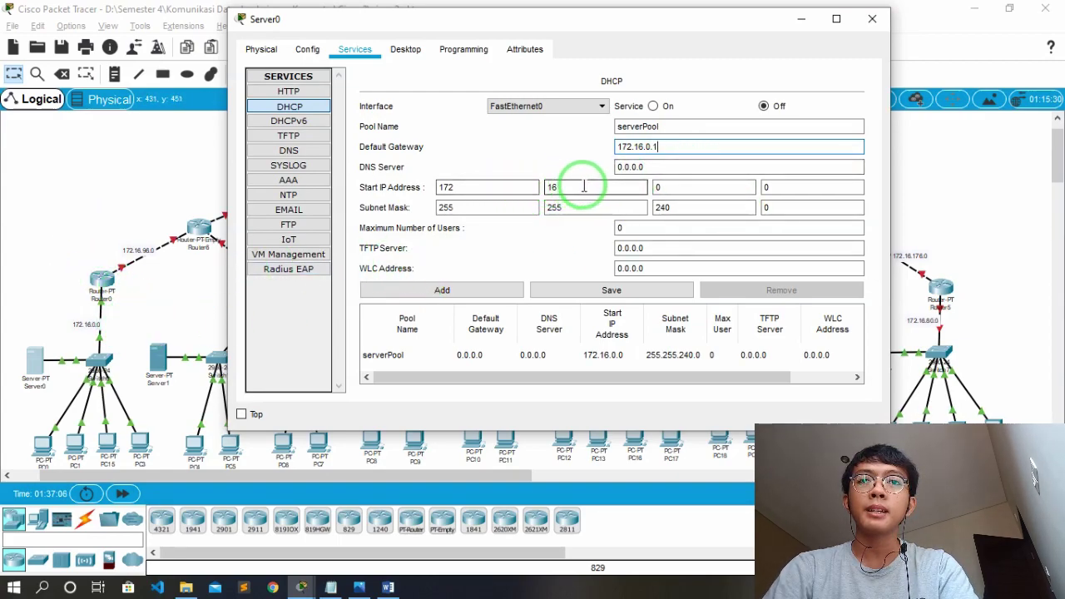
left_click_drag(801, 186, 718, 187)
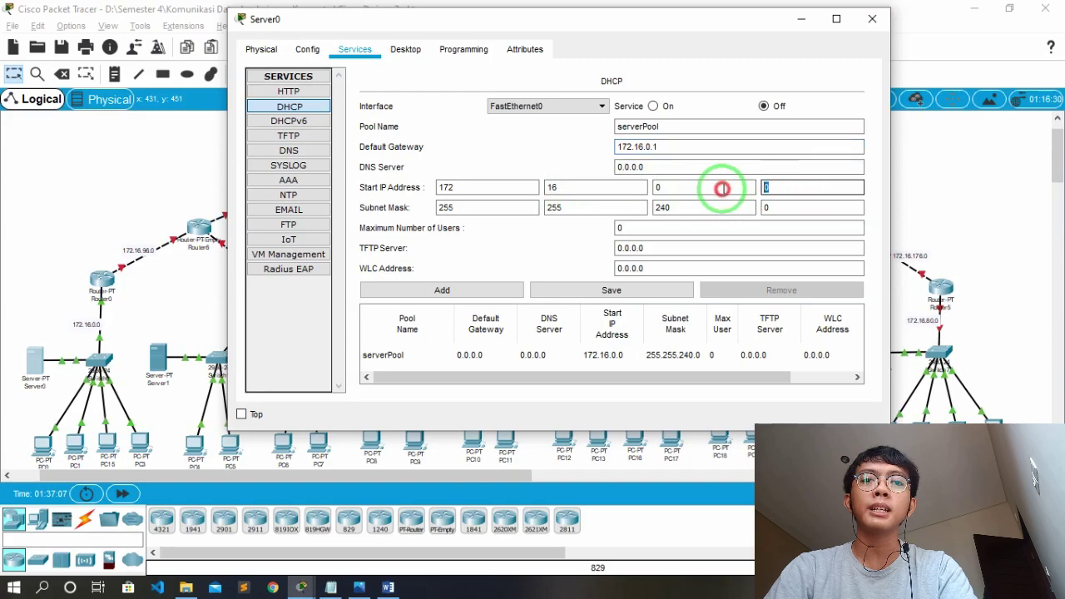
left_click(767, 225)
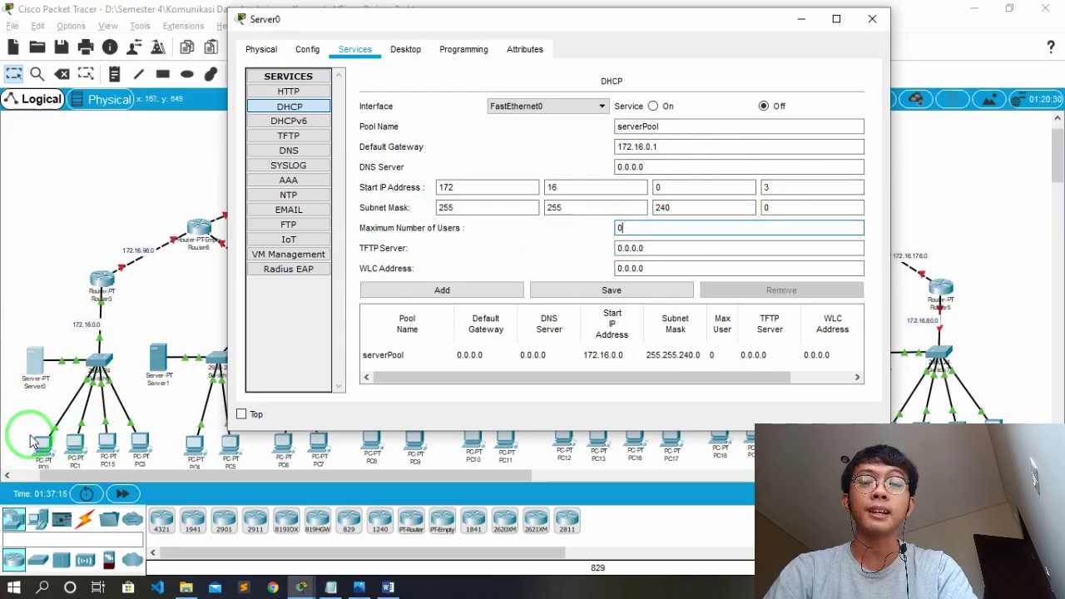
Set serverPool's maximum number of users to 20, following the Keuangan host count in the Notepad notes
left_click_drag(670, 231, 561, 234)
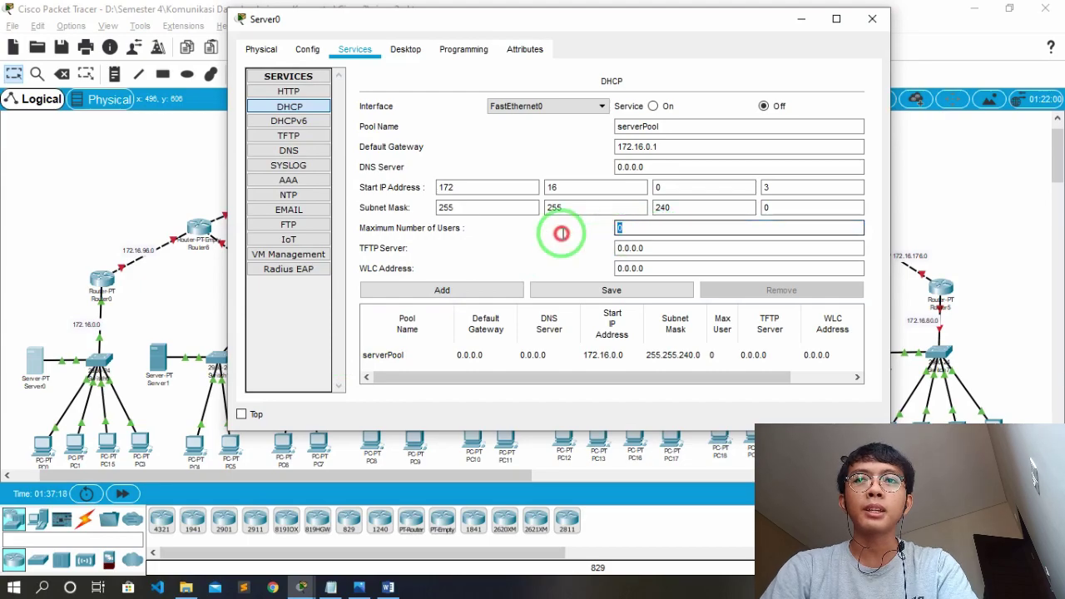
left_click(331, 588)
left_click_drag(796, 29, 961, 56)
left_click_drag(720, 25, 597, 35)
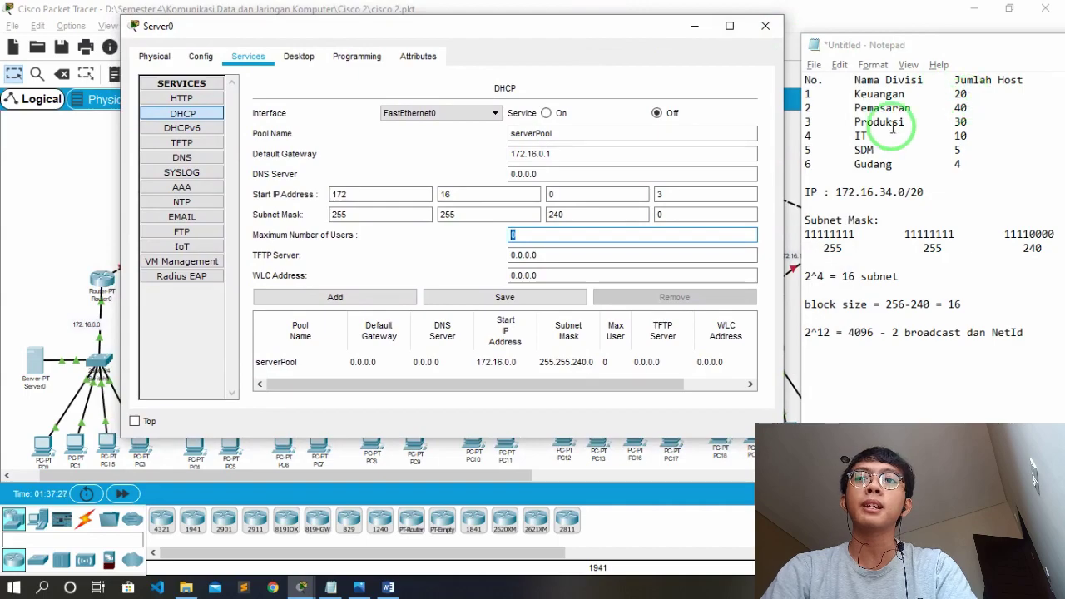
type("20")
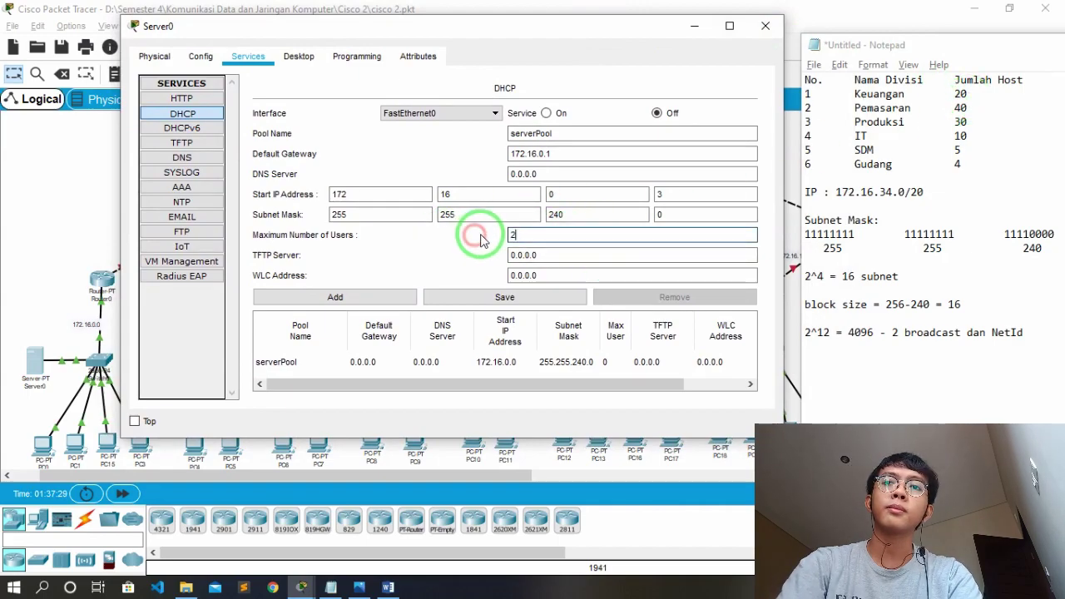
Save Server0's DHCP pool, turn the DHCP service on, and close the Server0 window
left_click(540, 304)
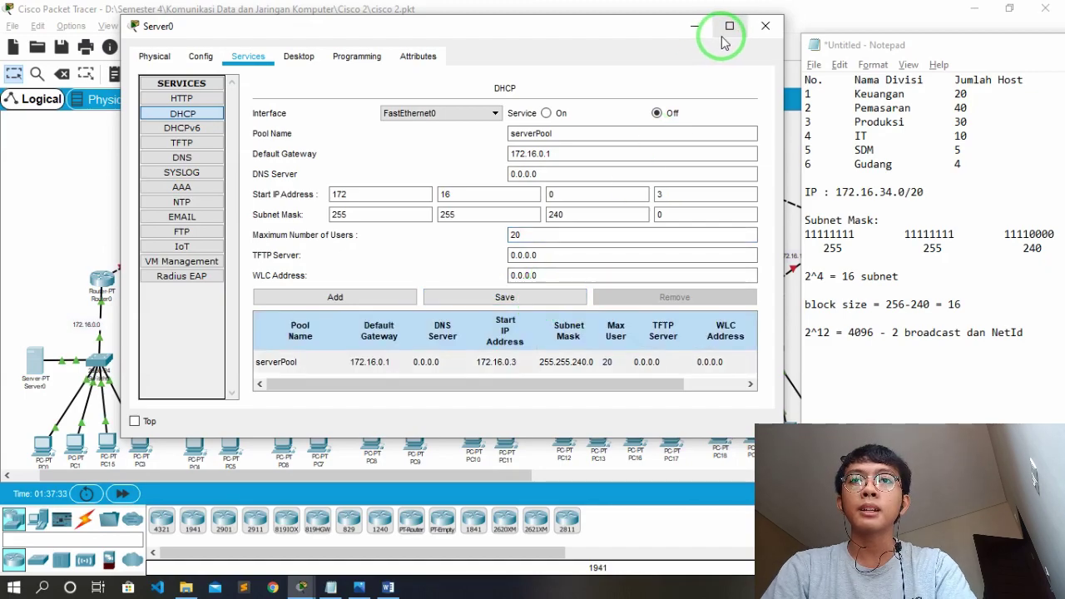
left_click(546, 114)
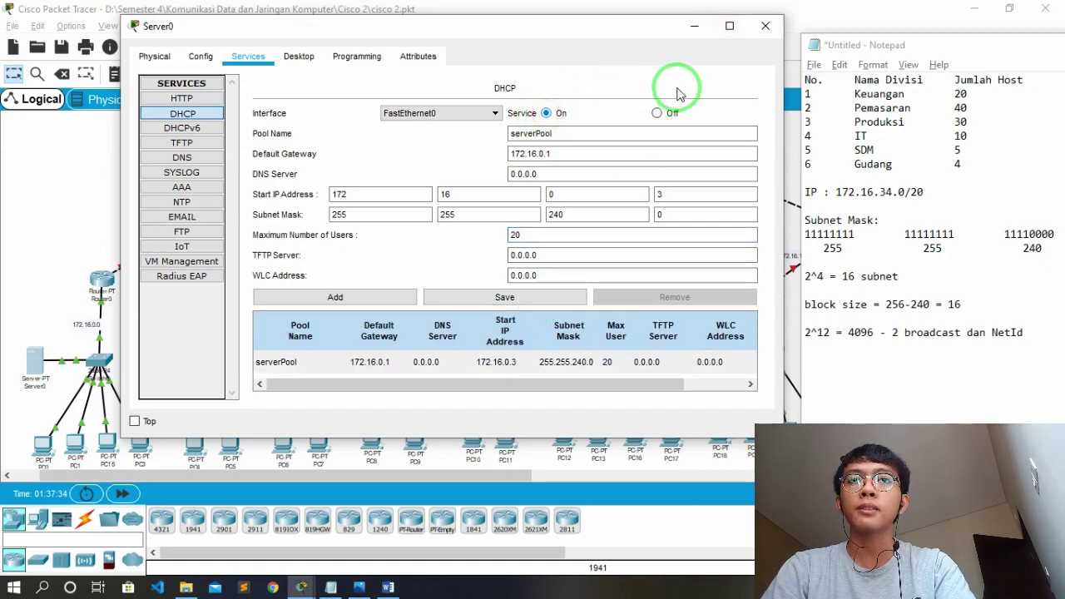
left_click(769, 32)
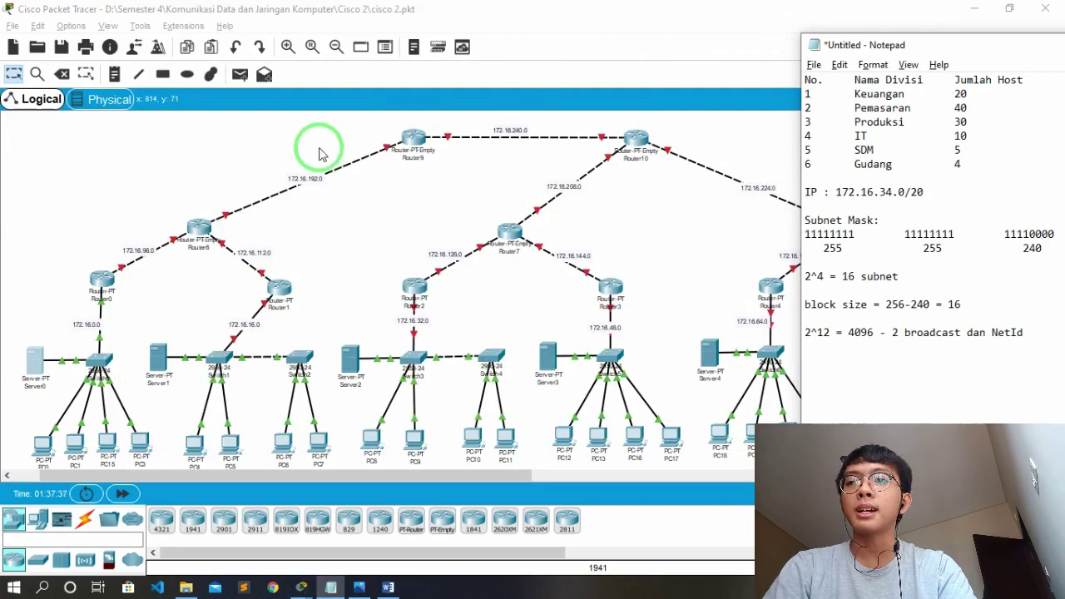
Switch the IP configuration of PC0, PC1, PC15 and PC3 on Server0's subnet to DHCP
left_click(43, 448)
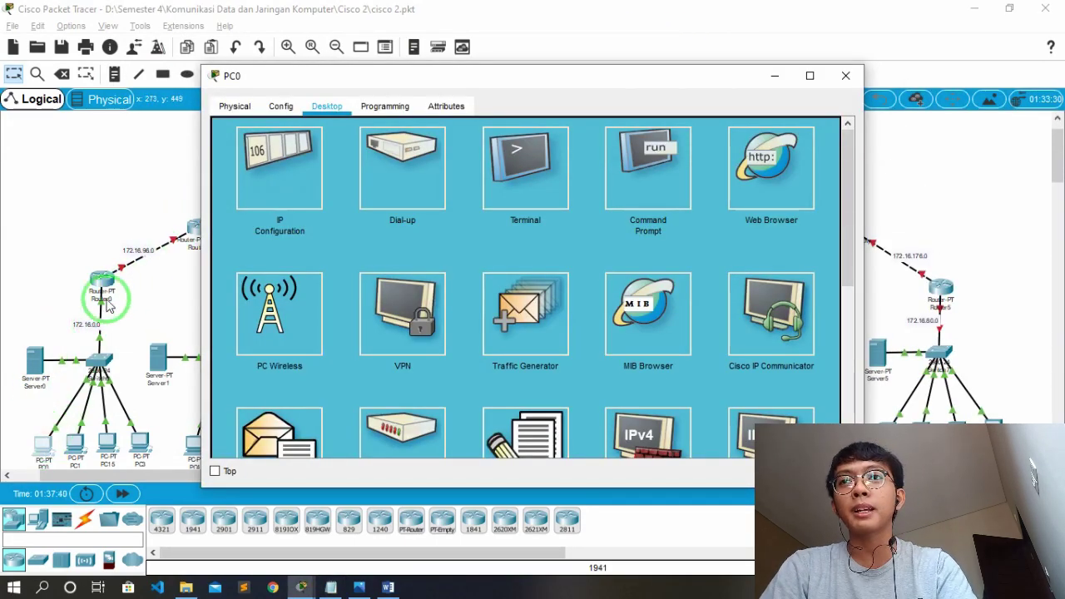
left_click(304, 167)
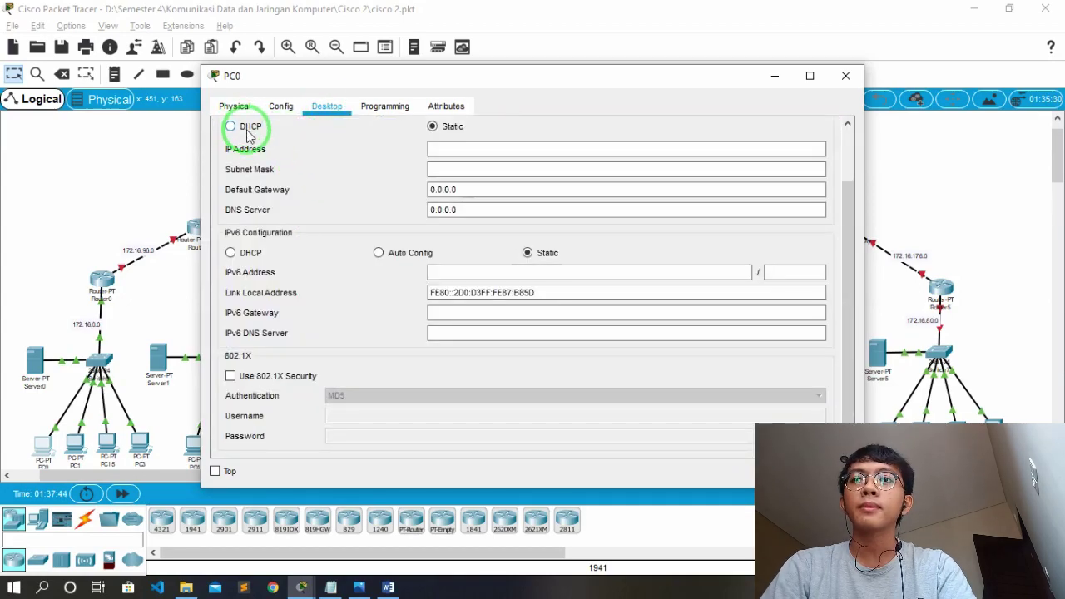
left_click(444, 146)
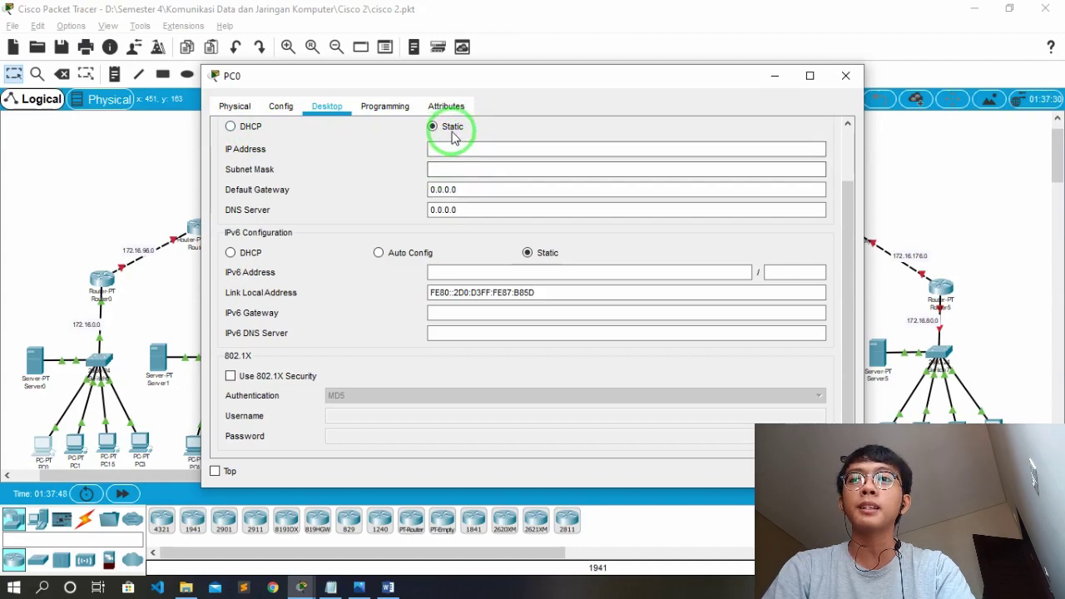
left_click(238, 130)
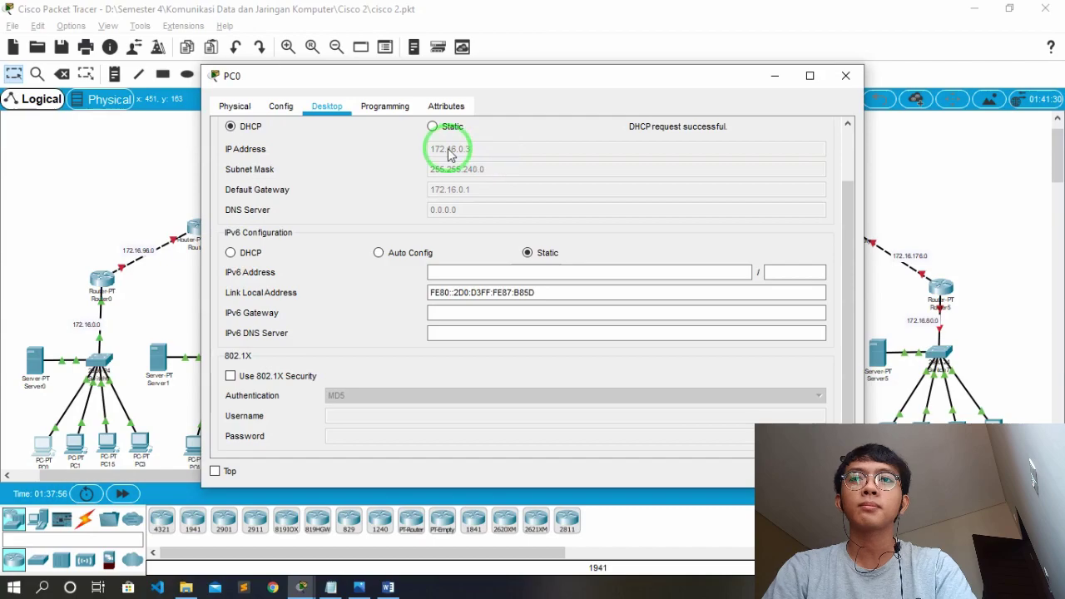
left_click(845, 76)
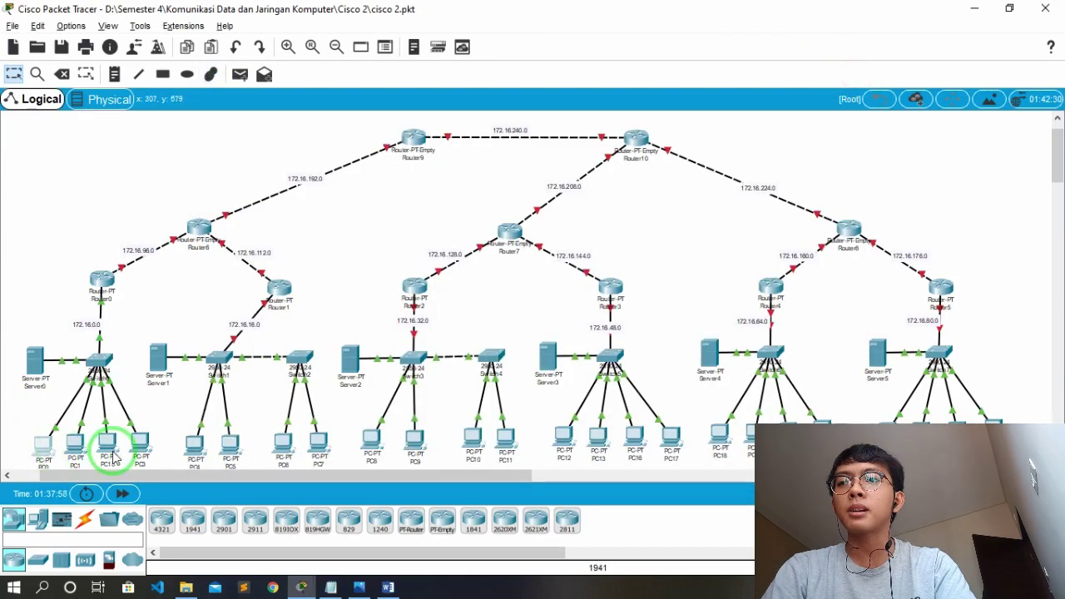
left_click(230, 126)
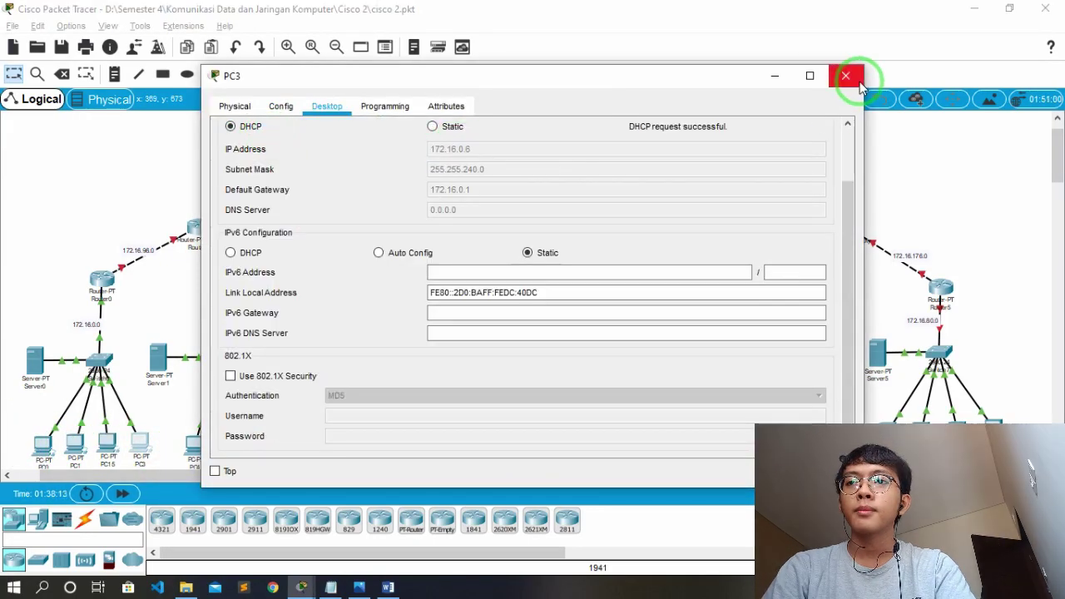
left_click(854, 79)
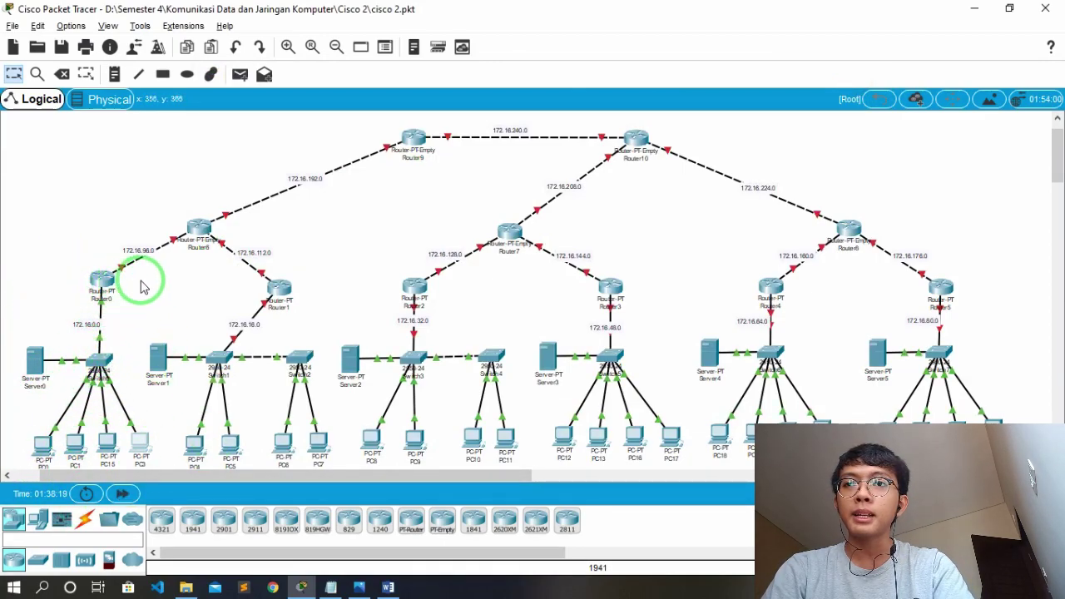
Give Router1's FastEthernet1/0 the IP address 172.16.16.1 with subnet mask 255.255.240.0 and turn the port on
left_click(279, 290)
left_click(381, 252)
left_click(651, 243)
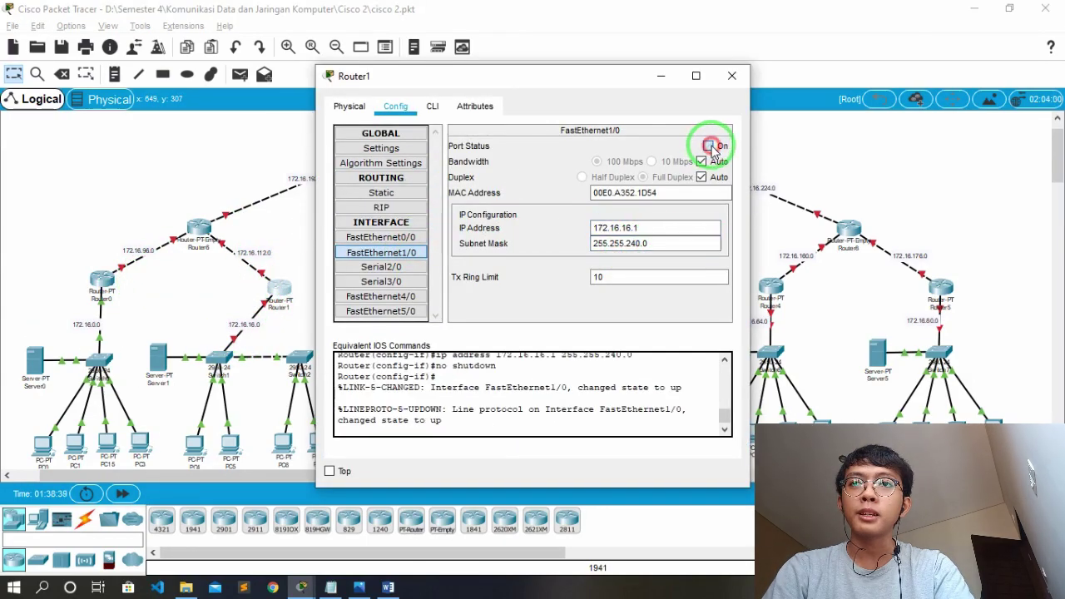
left_click(731, 75)
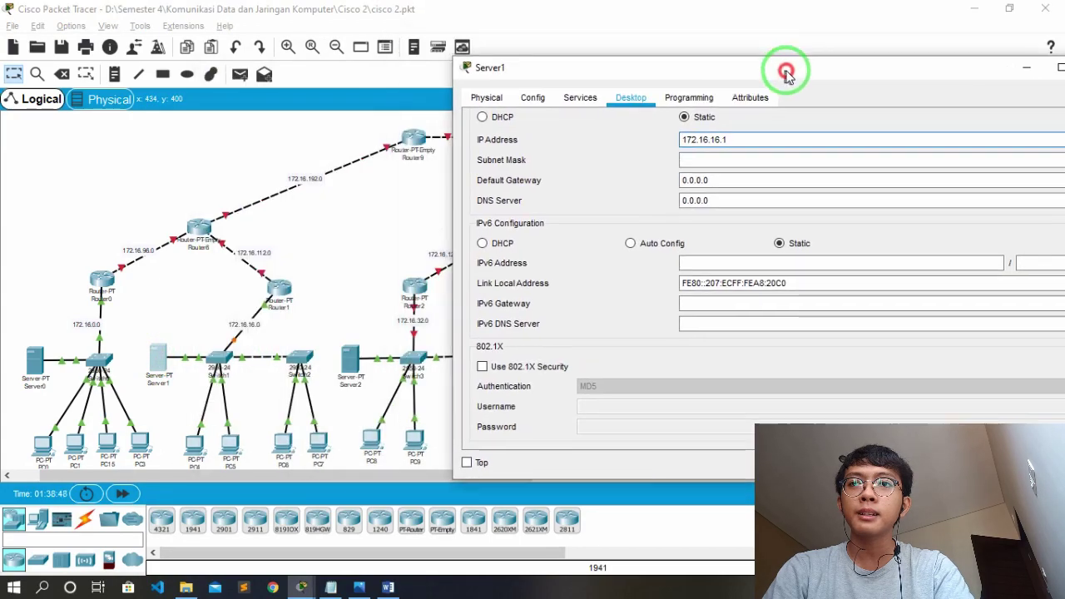
Address Server1 statically in the 172.16.16.0 subnet and set its DHCP pool's default gateway to 172.16.16.1 and start IP address to 172.16.16.3
left_click_drag(712, 180, 636, 182)
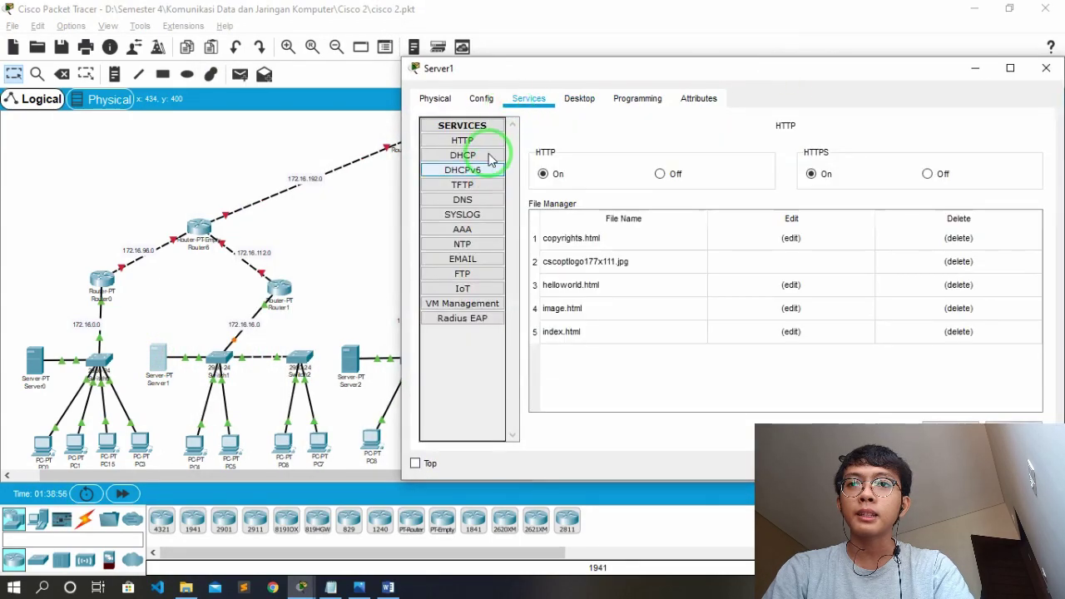
left_click(464, 156)
left_click(957, 237)
type("3")
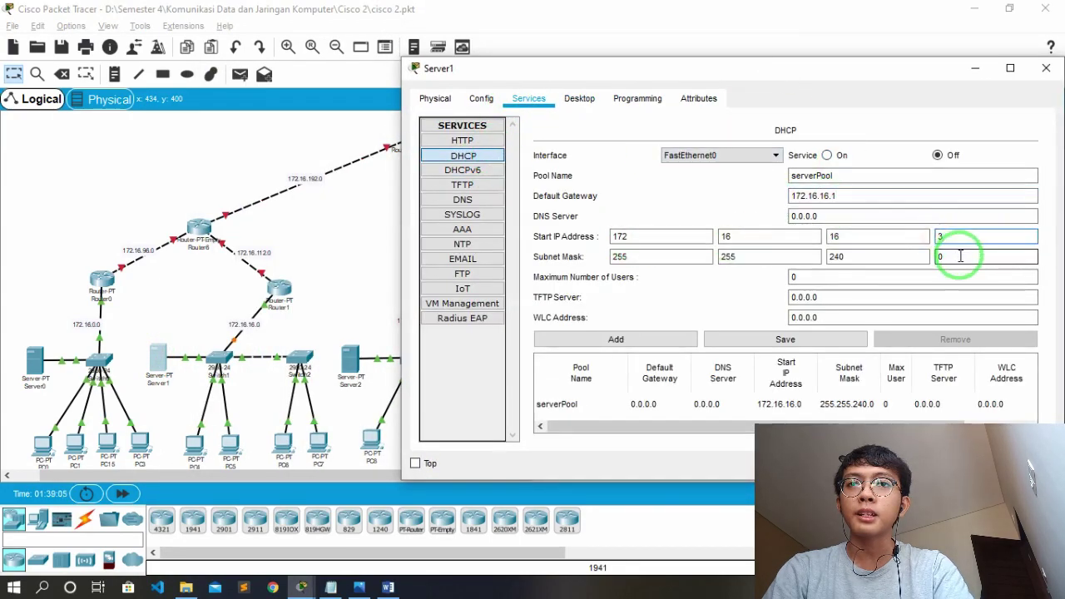
Set the maximum number of users in Server1's DHCP pool to 40, following the Pemasaran host count in Notepad
left_click(858, 278)
left_click_drag(696, 71, 475, 49)
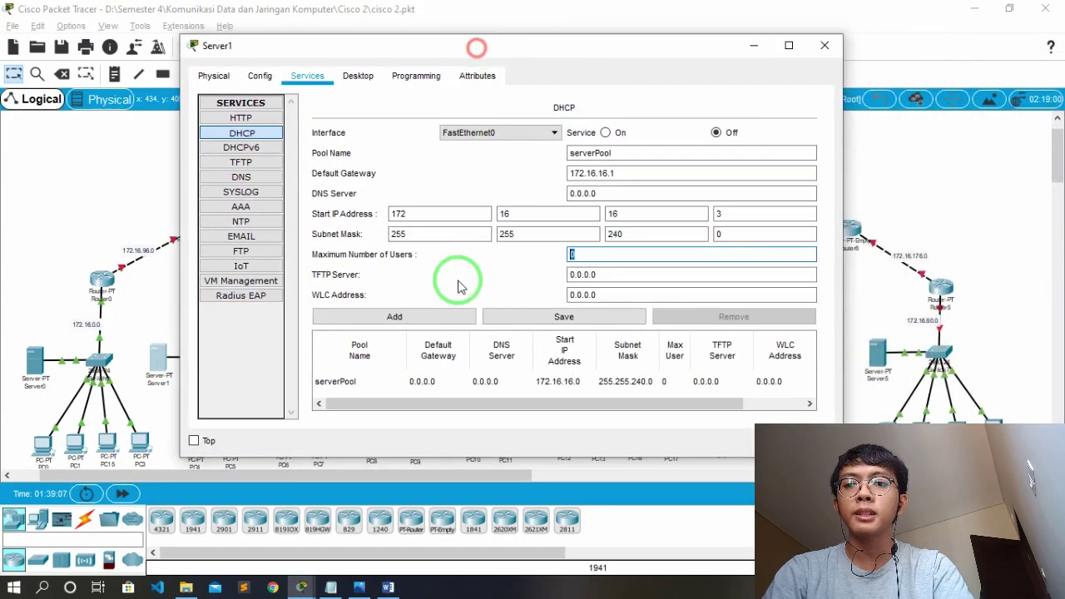
left_click(330, 588)
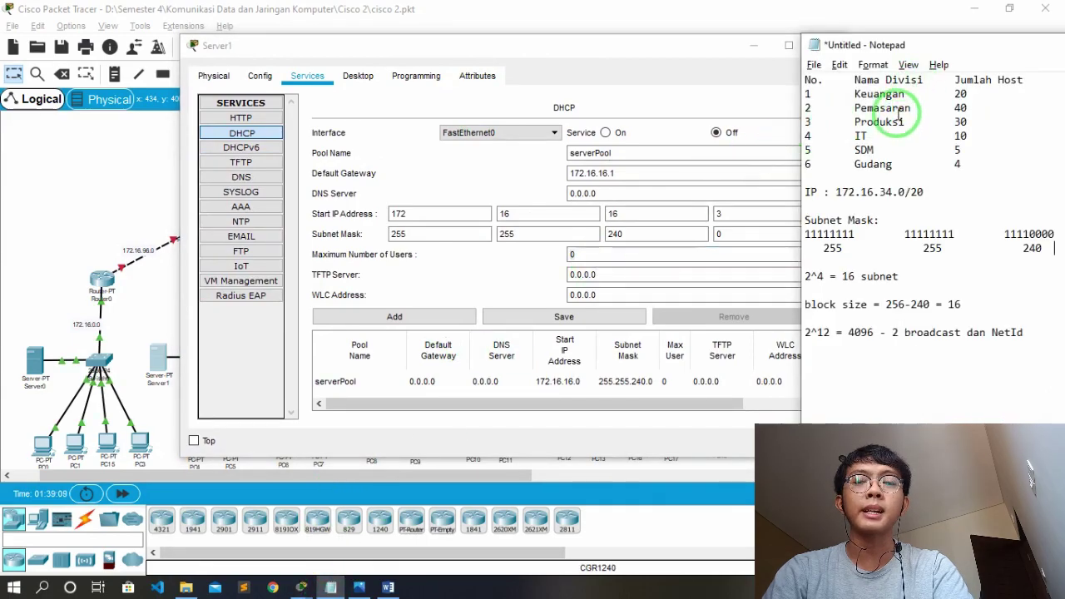
left_click(600, 254)
key("BackSpace")
type("4")
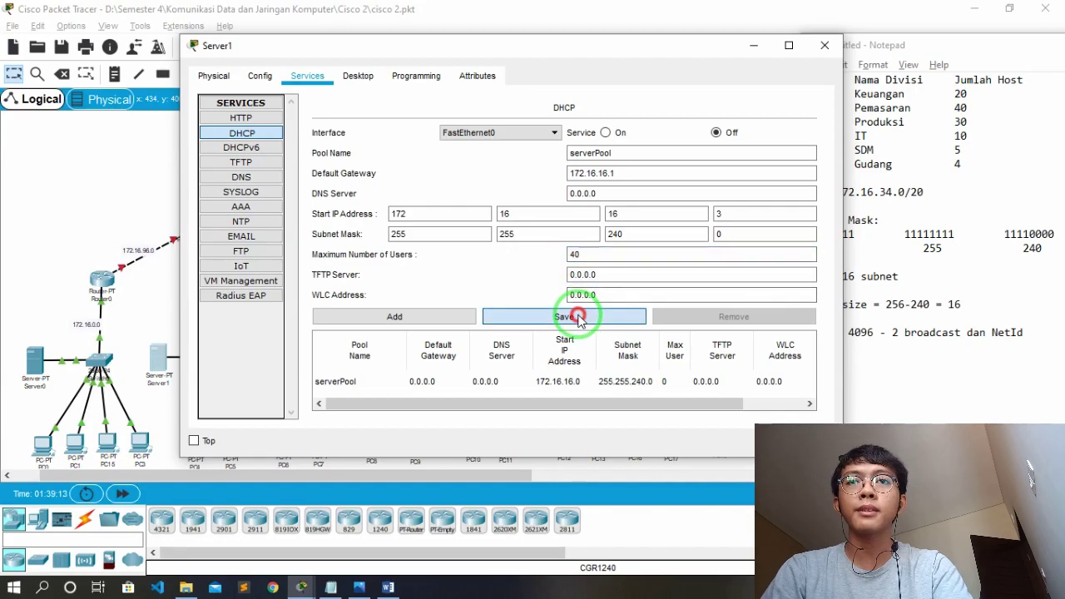
Save Server1's DHCP pool, turn its DHCP service on, and close the Server1 window
left_click(582, 316)
left_click(606, 133)
left_click(607, 315)
left_click(828, 44)
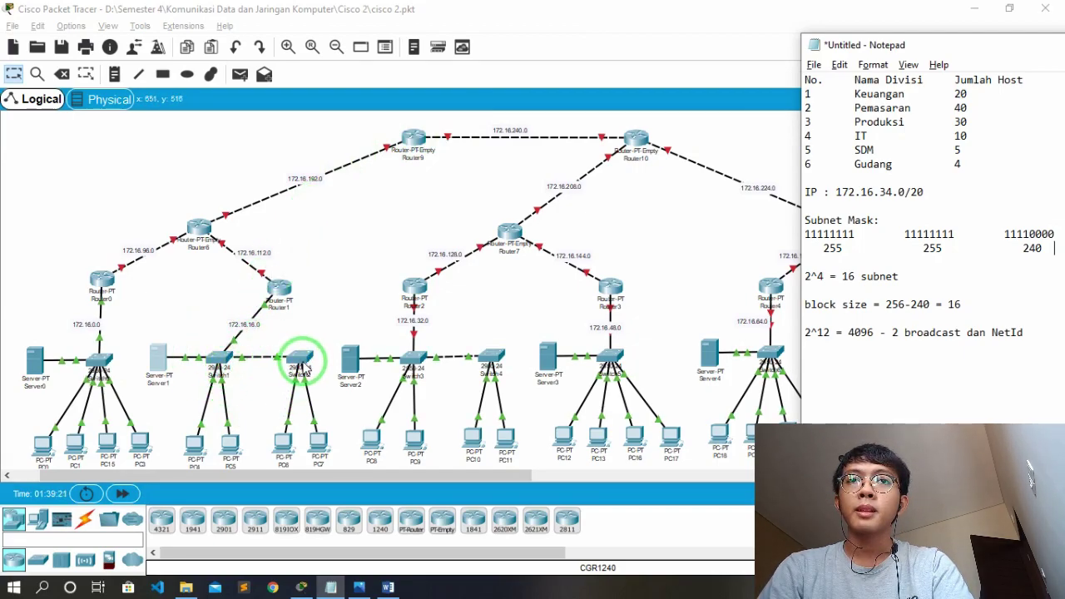
Compare Switch1's ports with the Pemasaran division's host count in the Notepad notes
left_click_drag(813, 42, 638, 34)
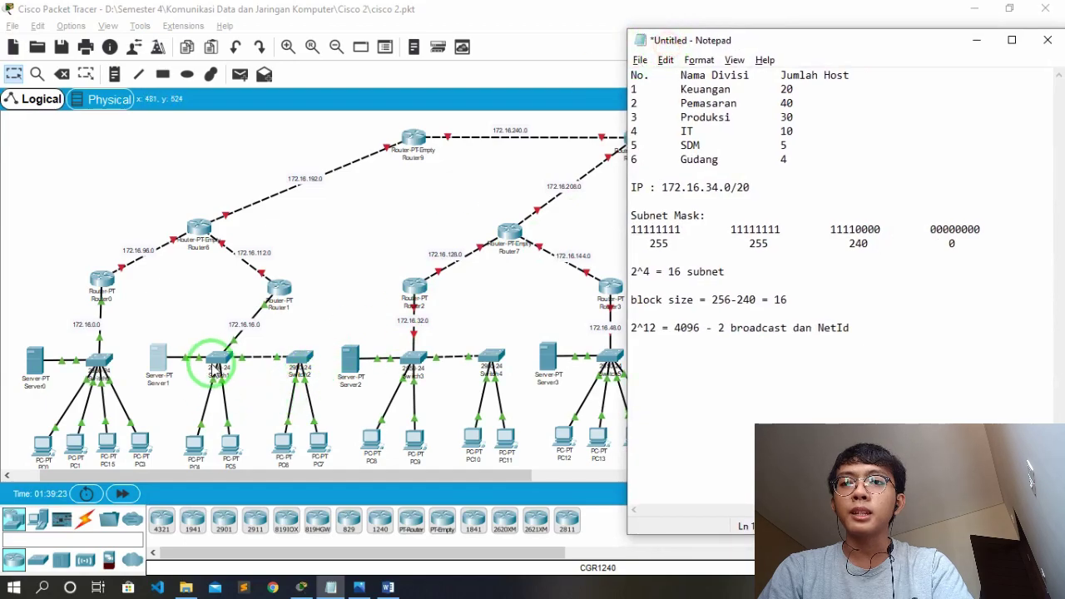
left_click(216, 359)
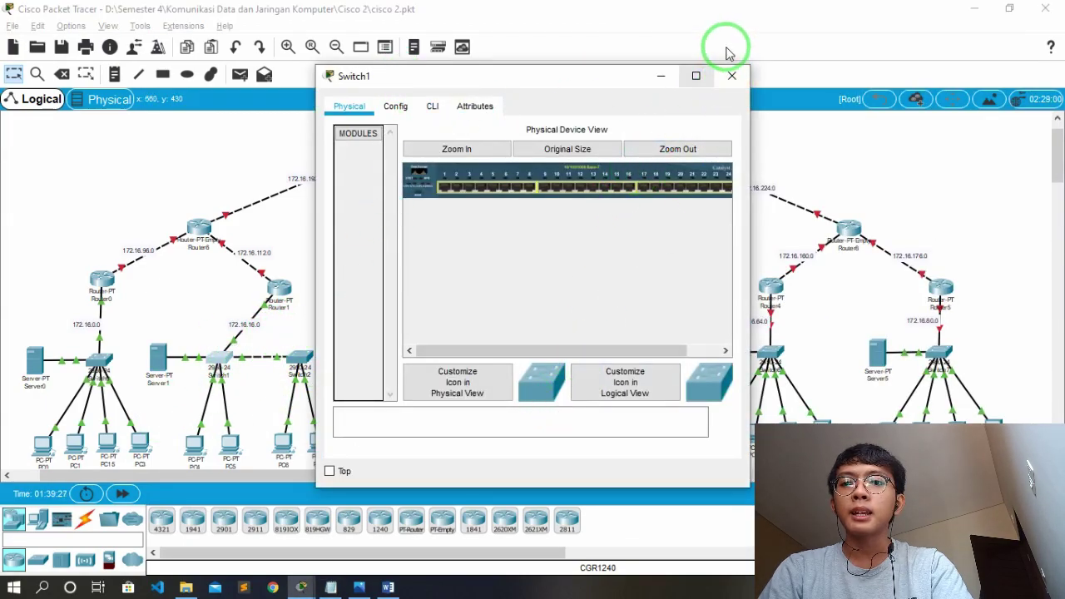
left_click(732, 76)
left_click(331, 588)
double_click(785, 104)
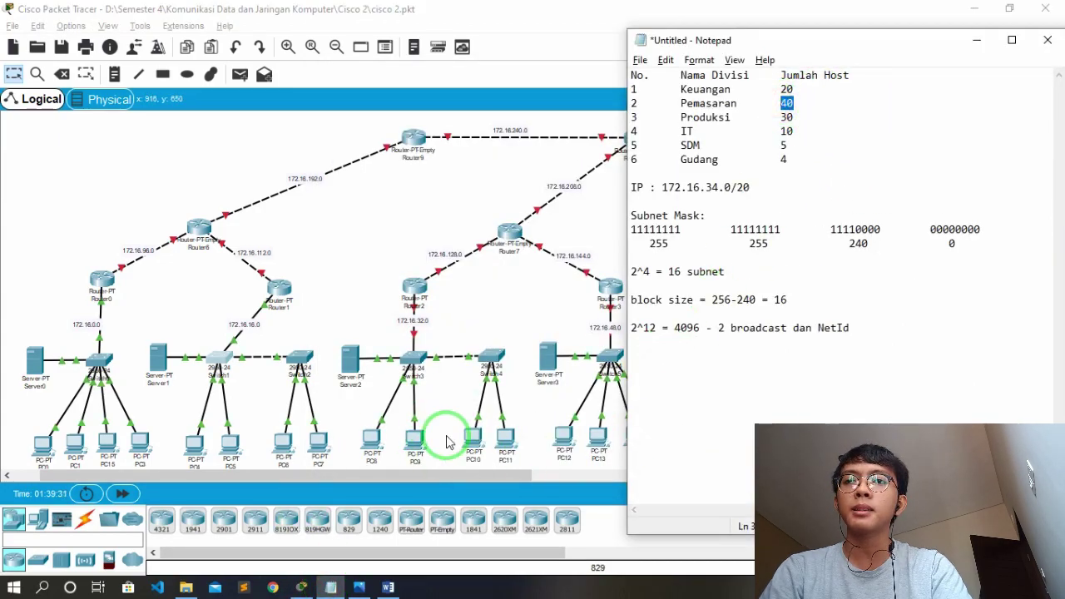
left_click(312, 337)
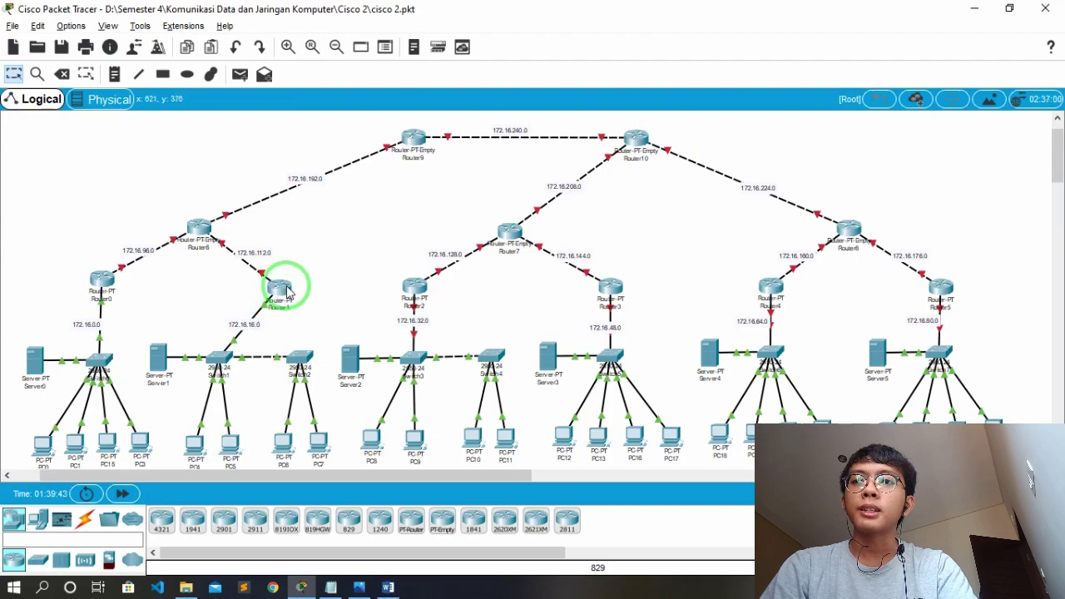
Switch the IP configuration of PC4 through PC7 on Server1's subnet to DHCP
left_click(195, 441)
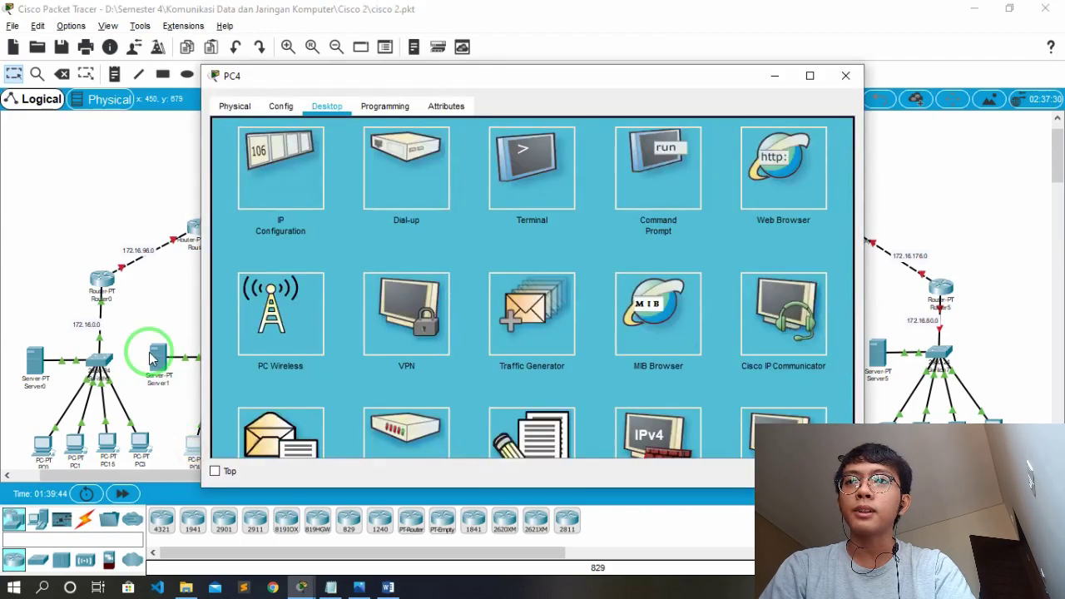
left_click(301, 167)
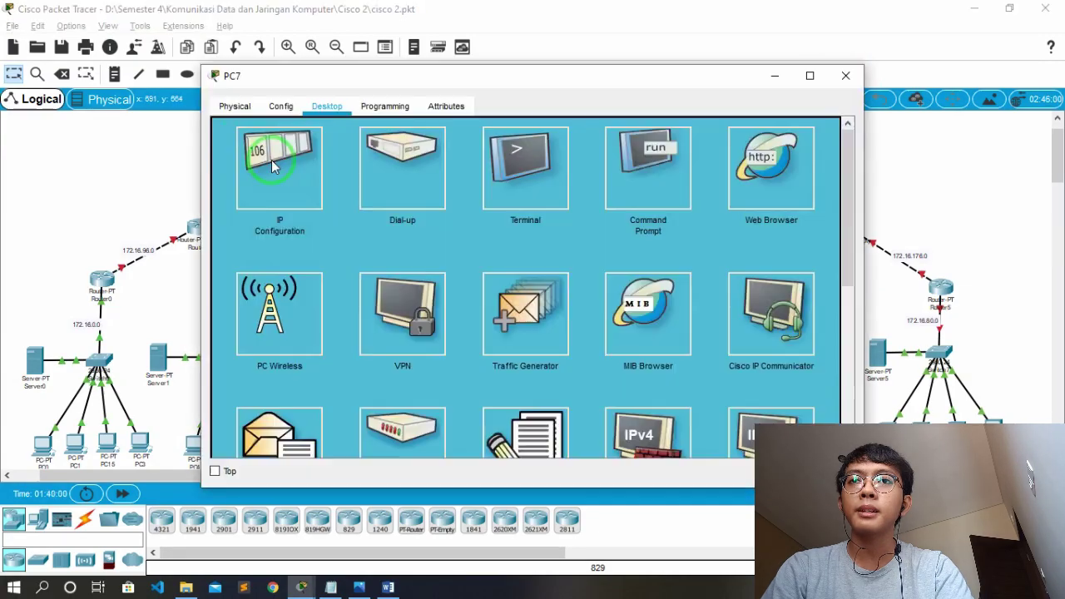
left_click(845, 75)
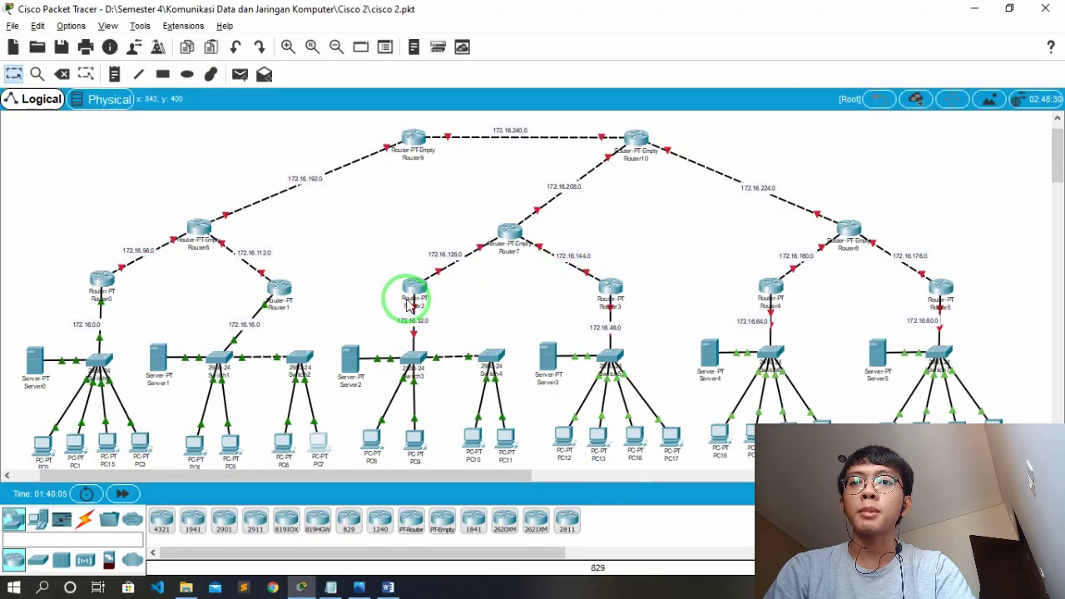
Open Router2's configuration window and move it clear of the router in the topology
left_click(414, 296)
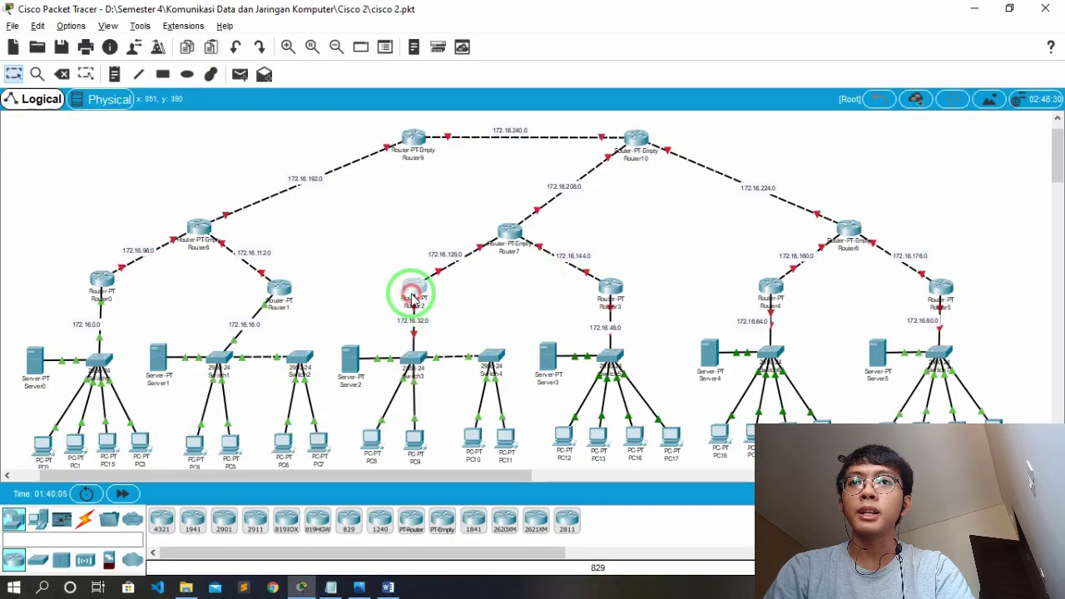
left_click_drag(510, 78, 761, 91)
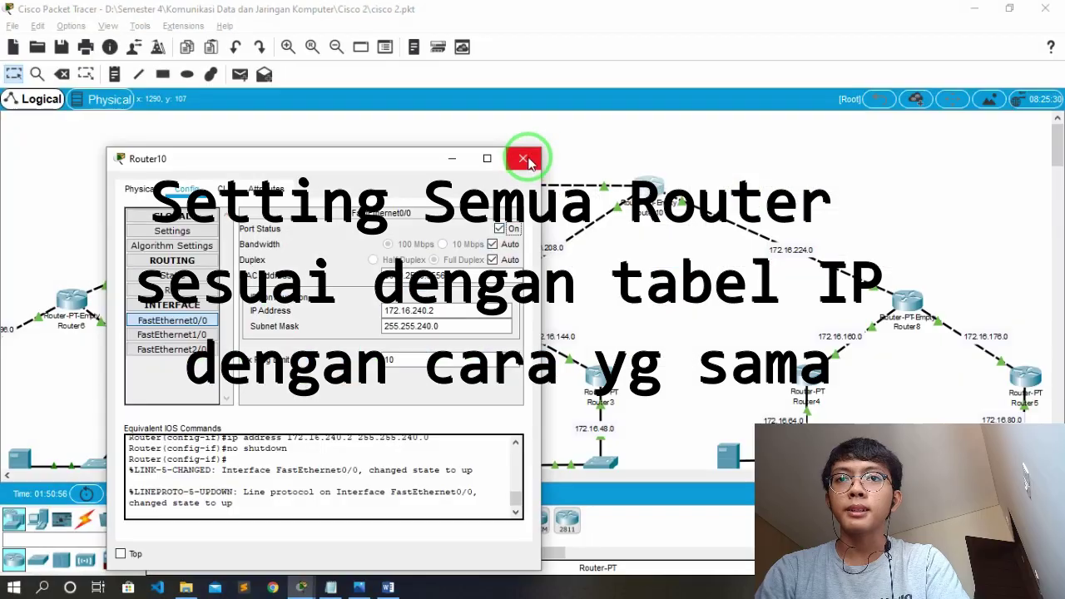
Close the Router10 window and open Router0's IOS command line interface
left_click(528, 157)
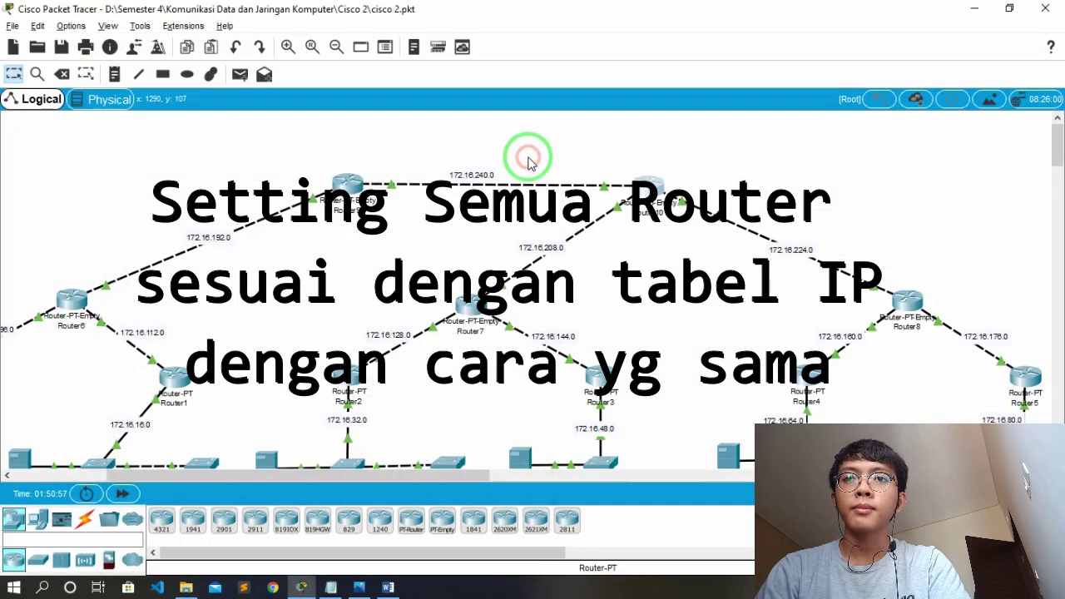
left_click(336, 47)
left_click(336, 47)
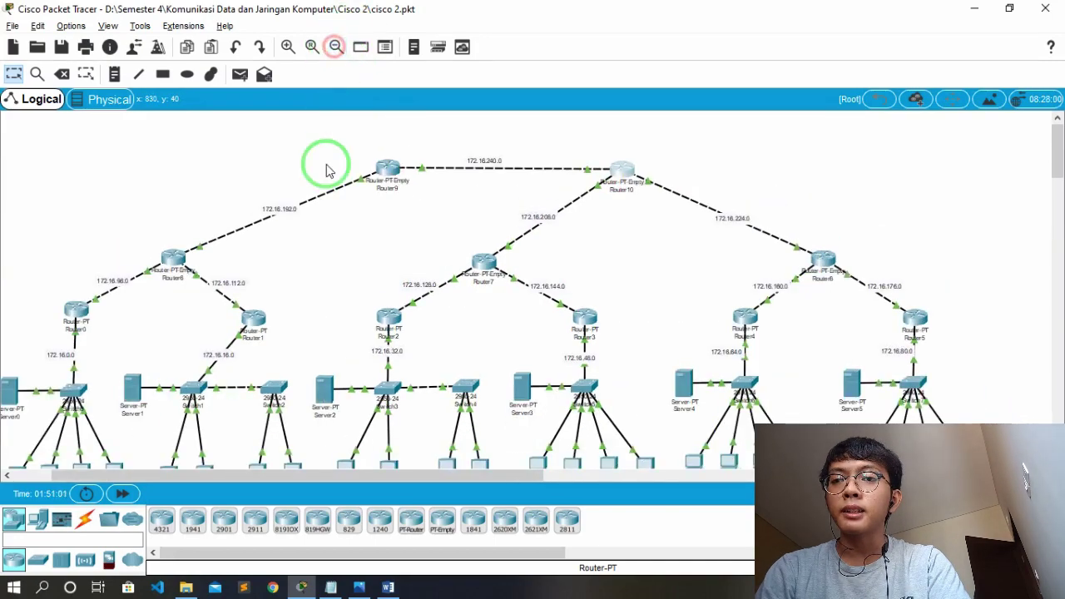
scroll(352, 285, "down", 1)
left_click_drag(381, 475, 257, 471)
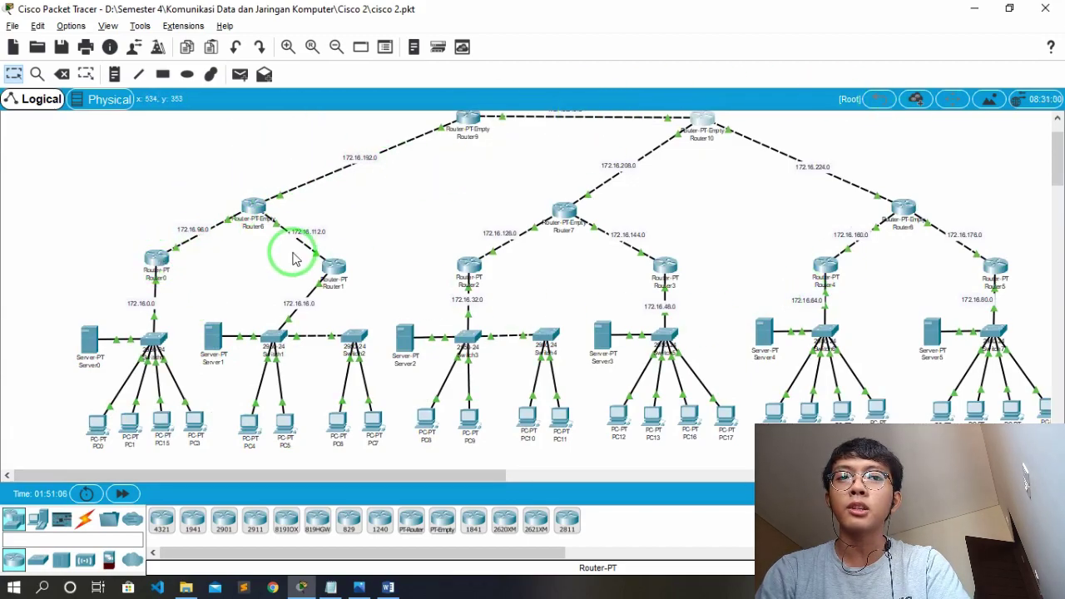
left_click(154, 268)
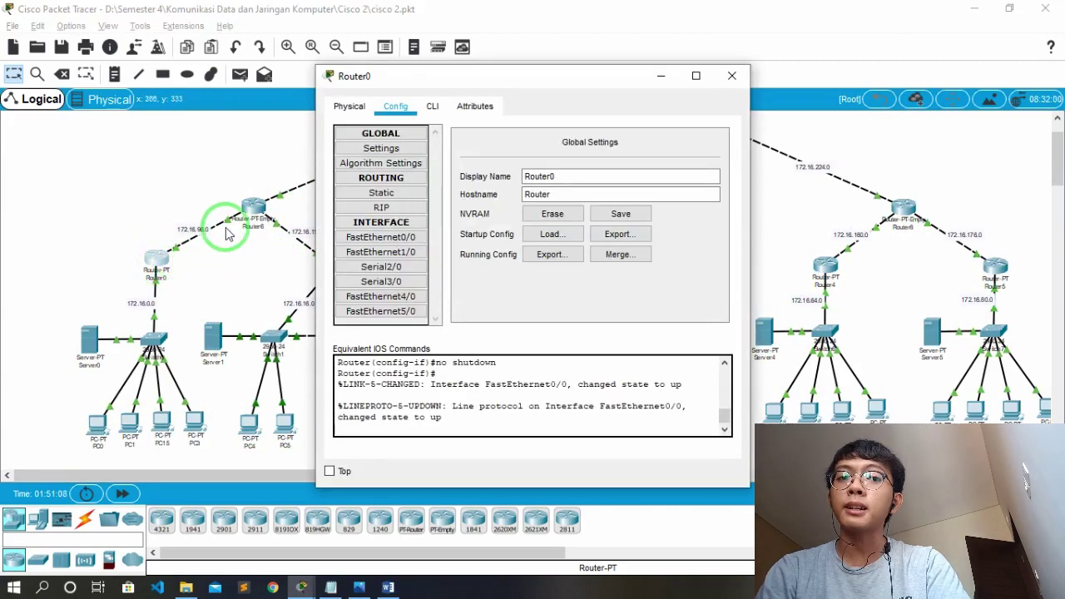
left_click(231, 333)
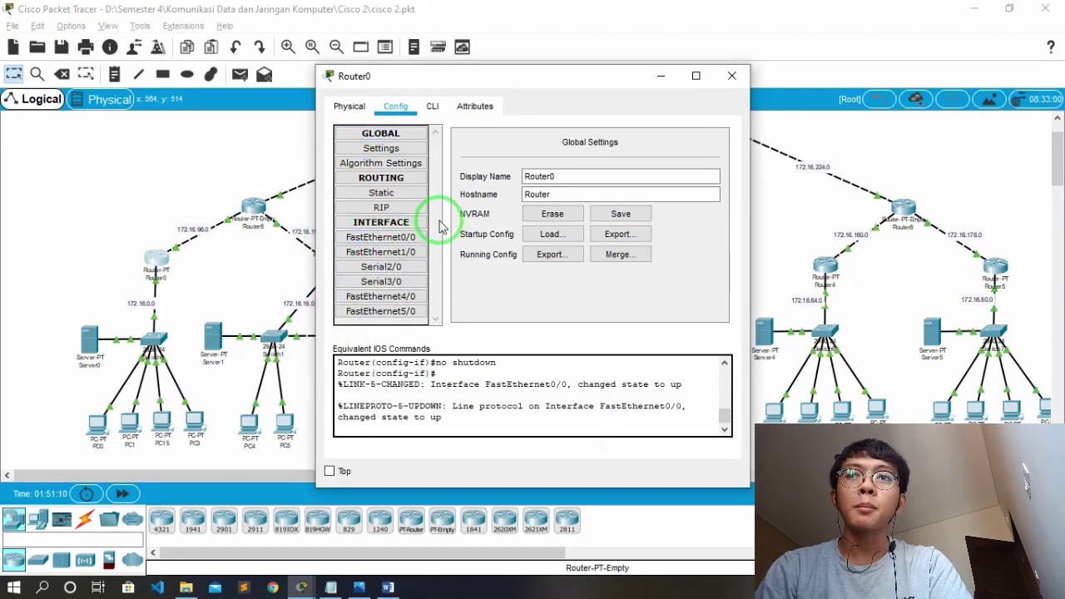
left_click_drag(448, 90, 501, 82)
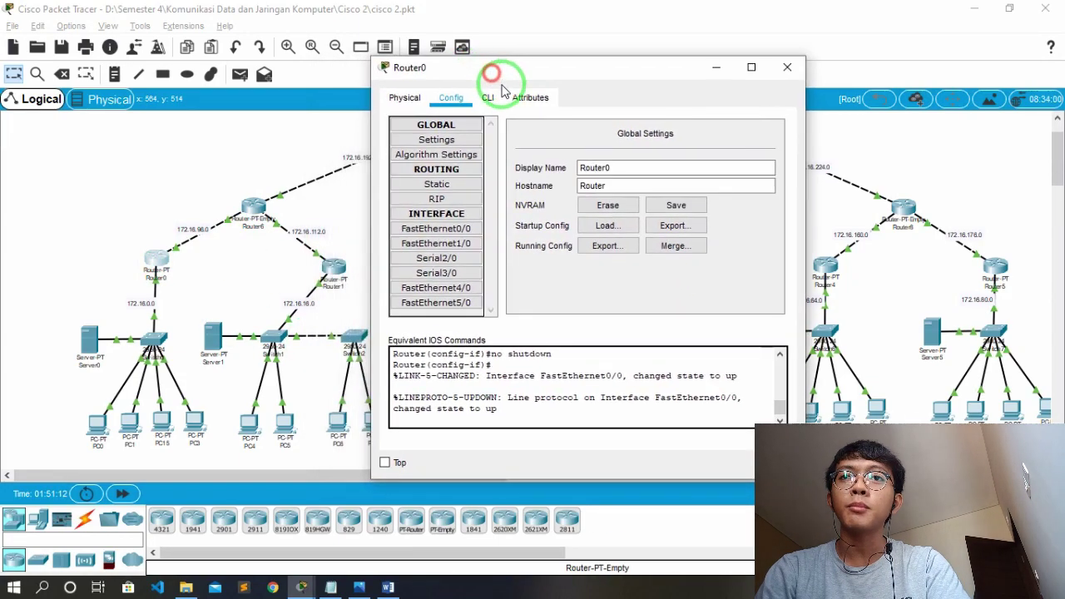
left_click(489, 97)
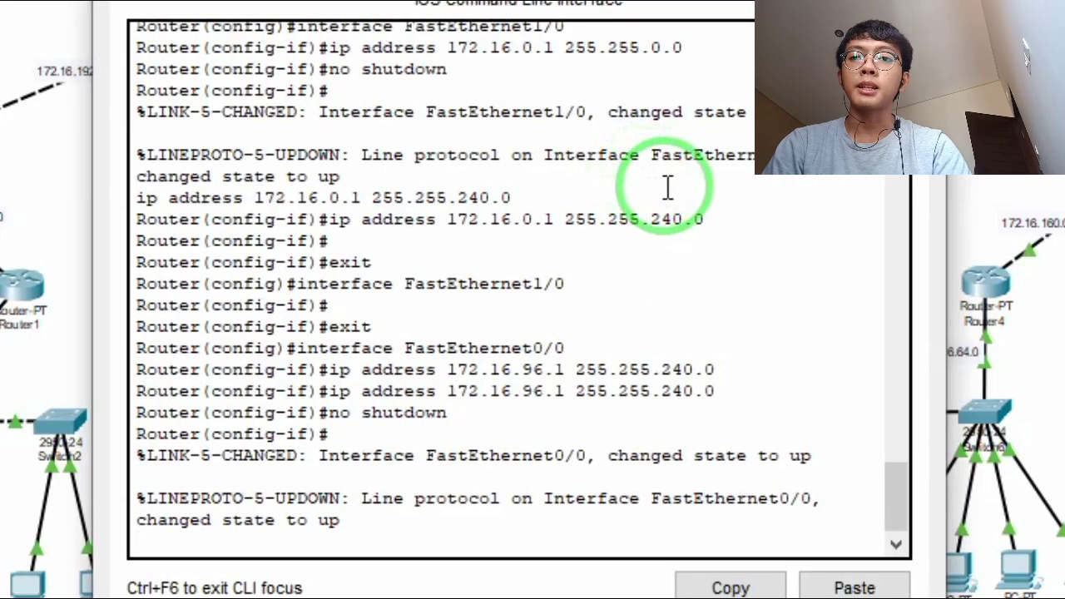
Leave Router0's interface and global configuration modes by running ex twice, and highlight the privileged Router# prompt
type("e")
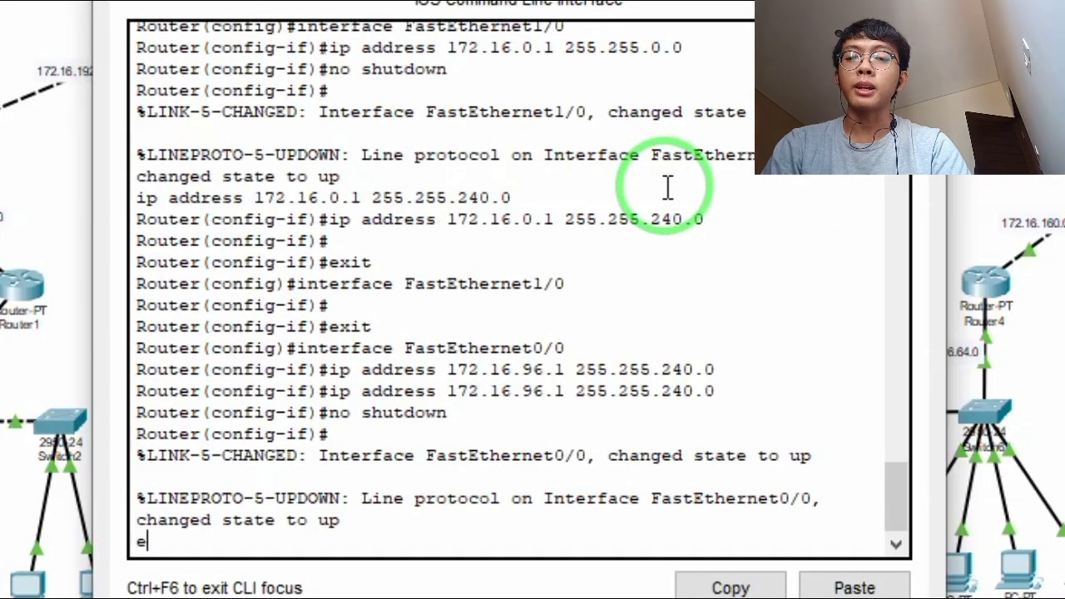
type("x")
key("Return")
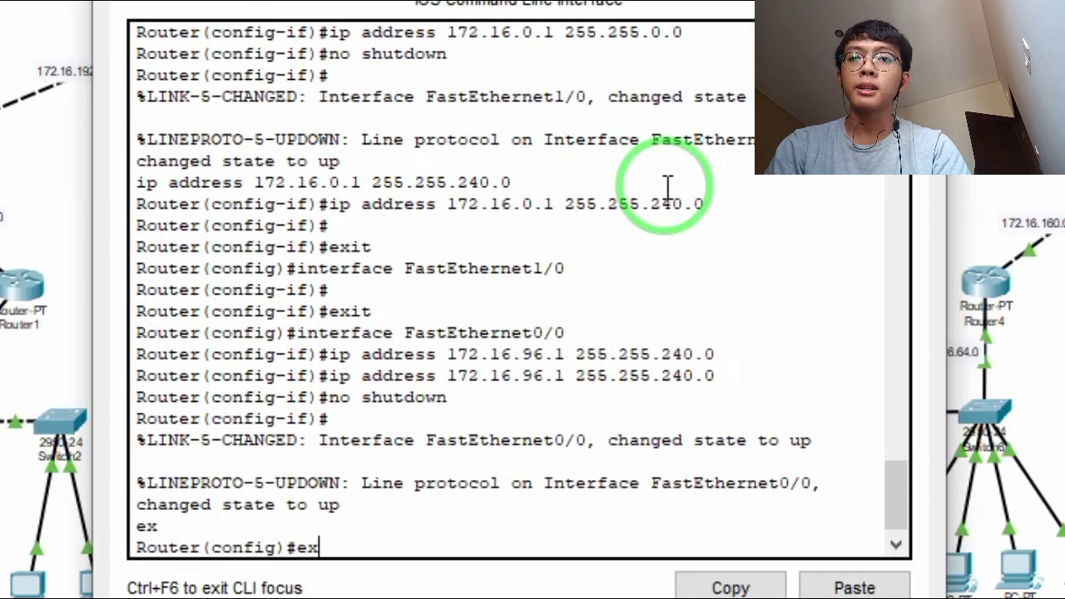
type("ex")
key("Return")
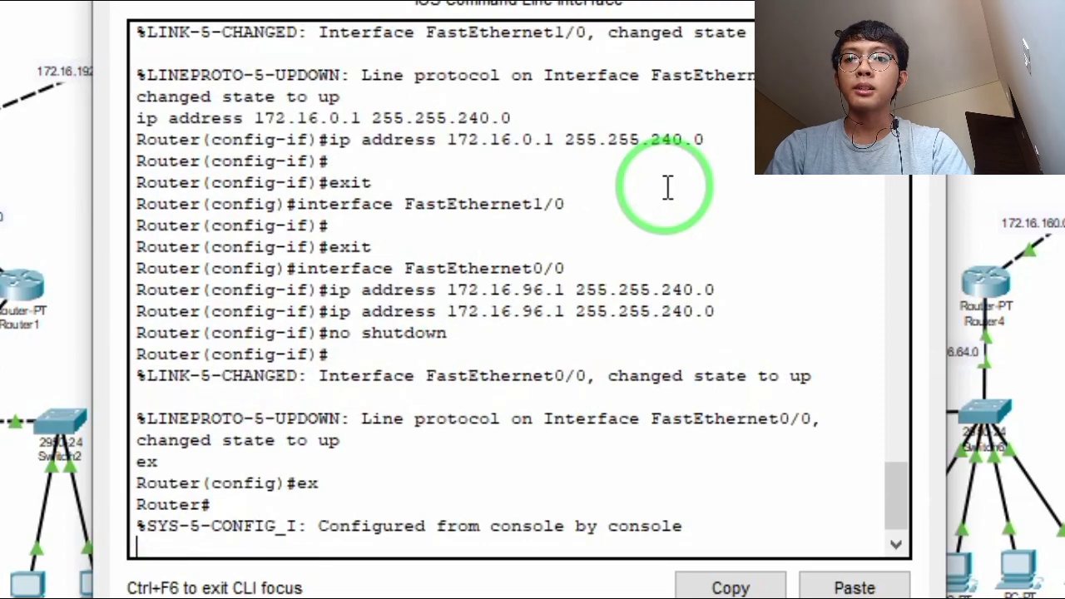
left_click_drag(212, 505, 125, 505)
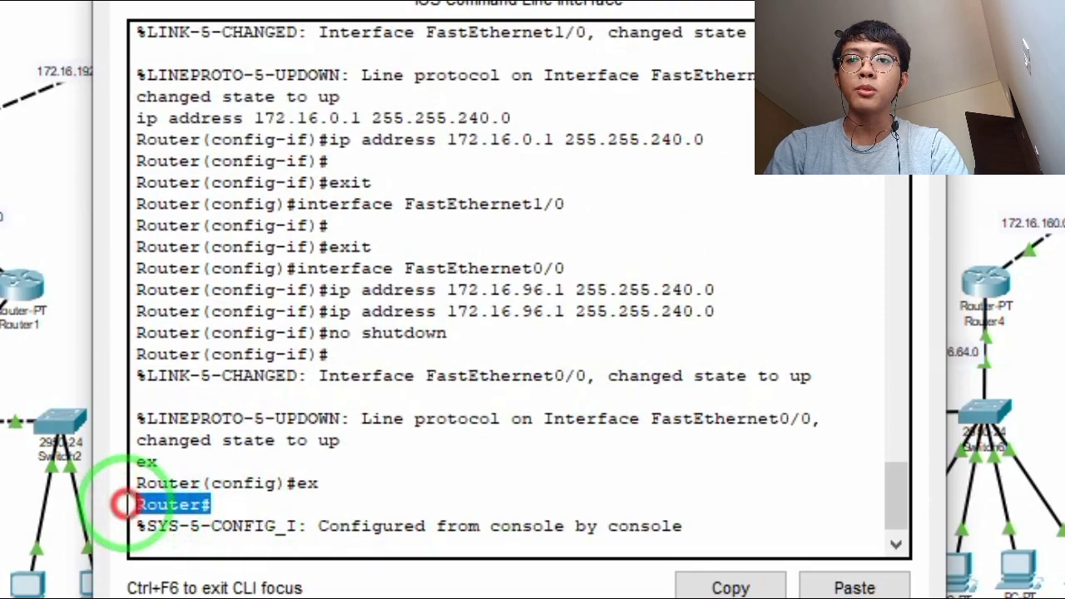
left_click(174, 542)
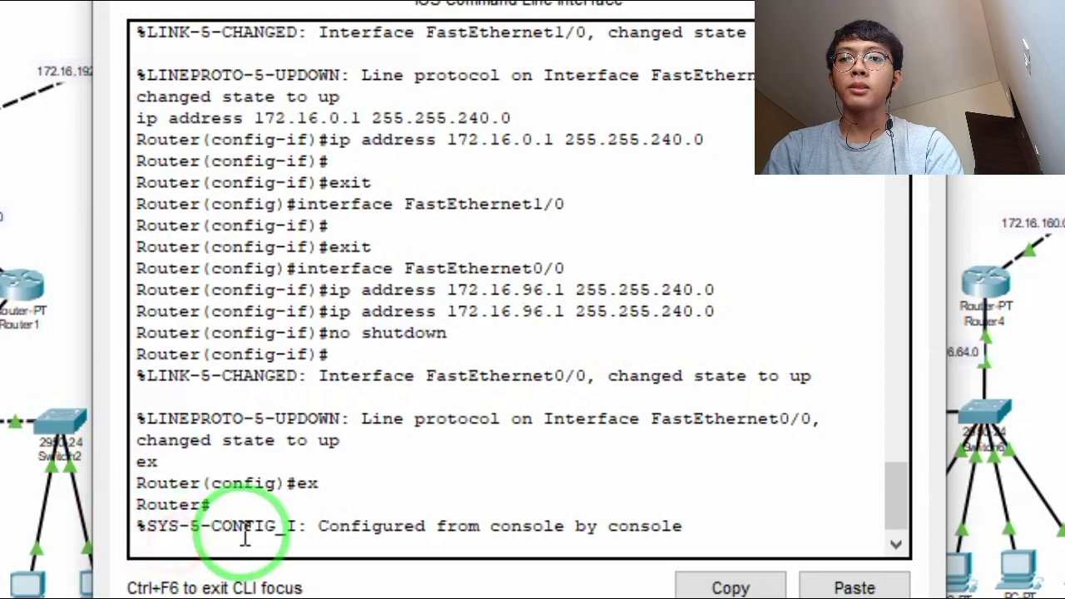
Run en and conf on Router0 and accept terminal as the source to enter global configuration mode
type("enabl")
key("BackSpace")
key("BackSpace")
key("BackSpace")
key("Return")
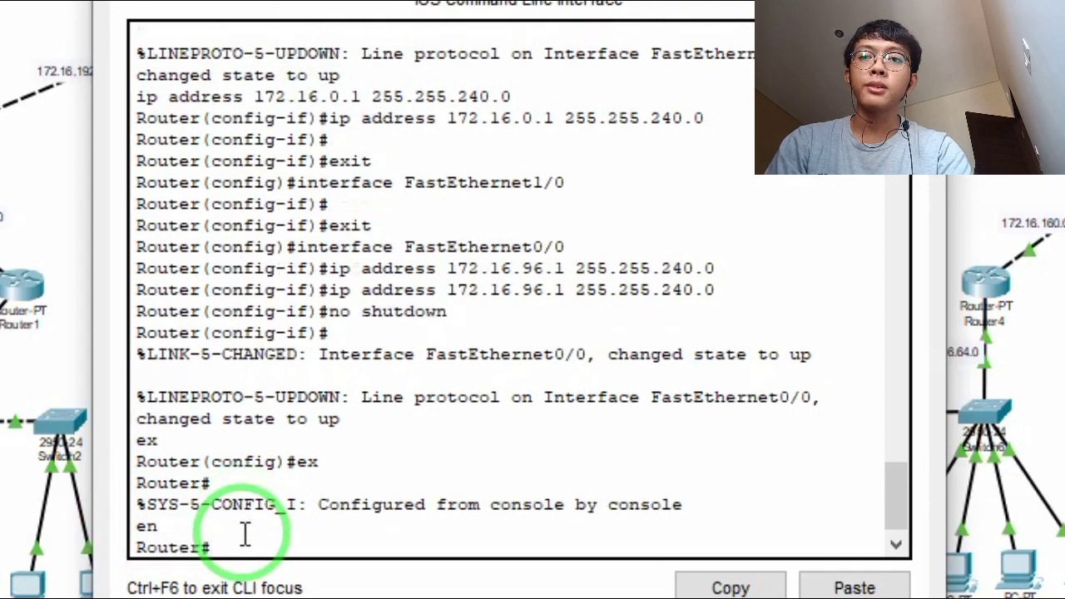
type("conf")
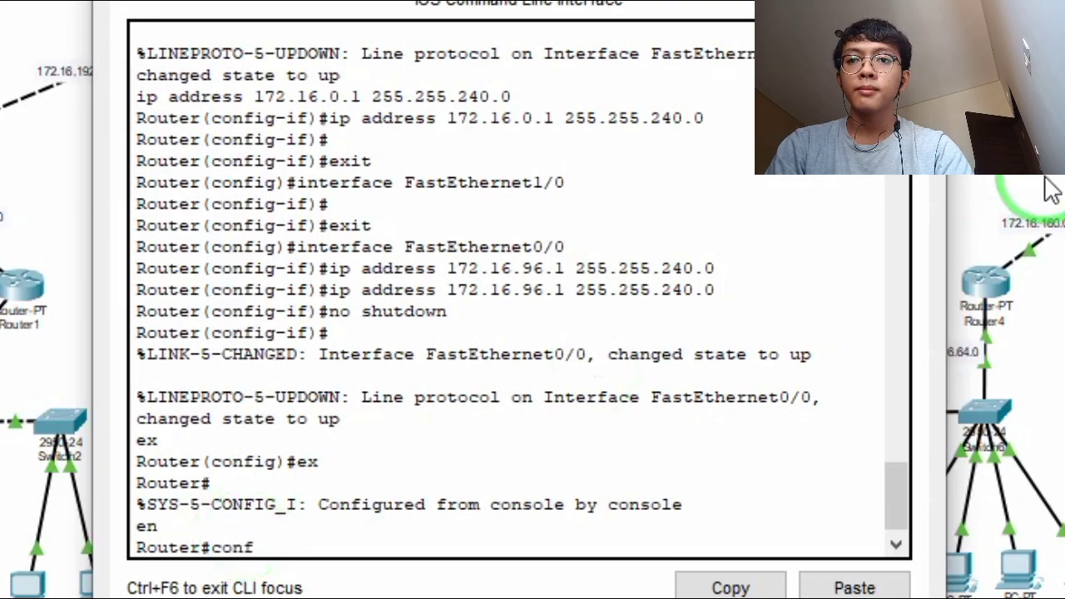
key("Return")
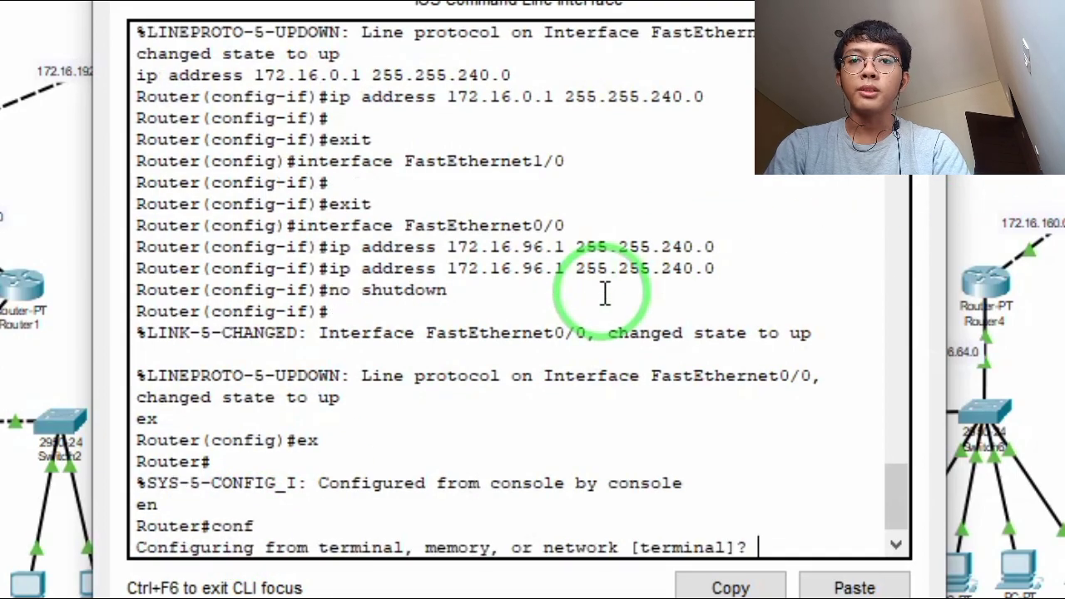
key("Return")
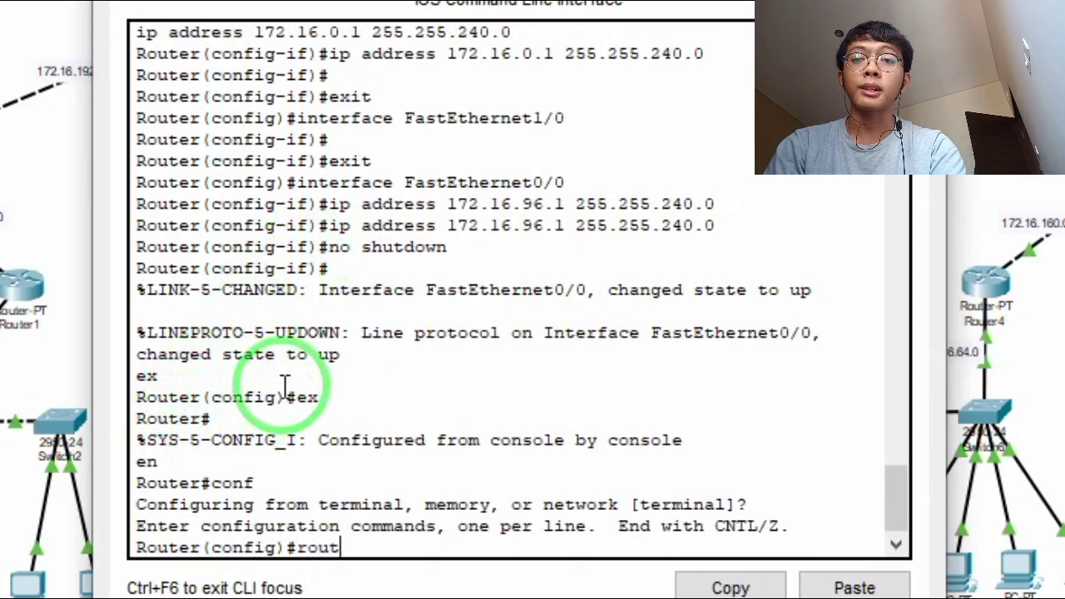
Start the RIP routing process on Router0 with router rip and set it to version 2
key("Return")
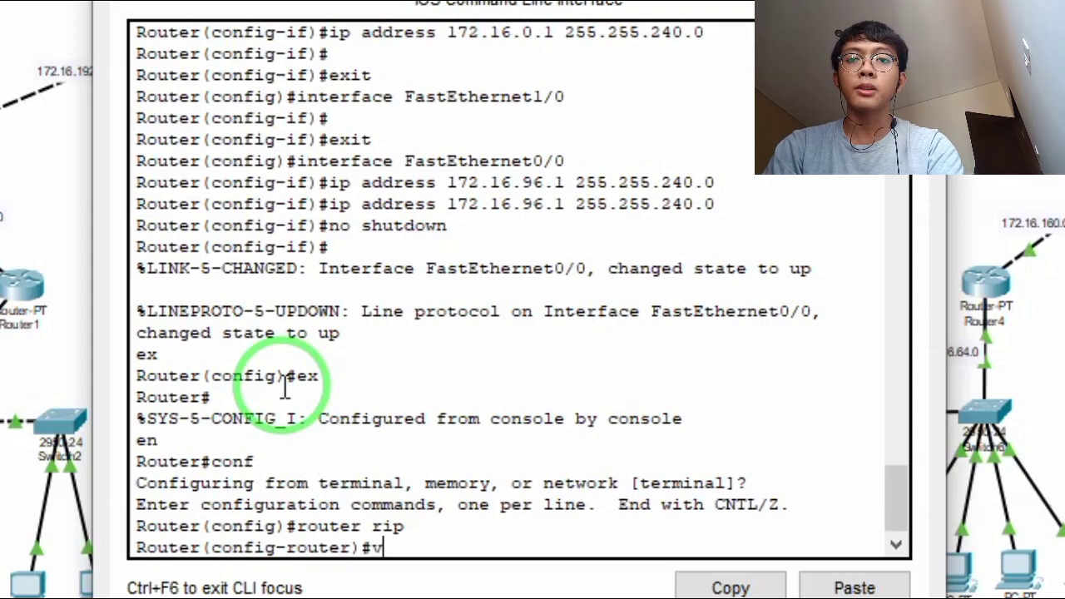
type("version 2")
key("Return")
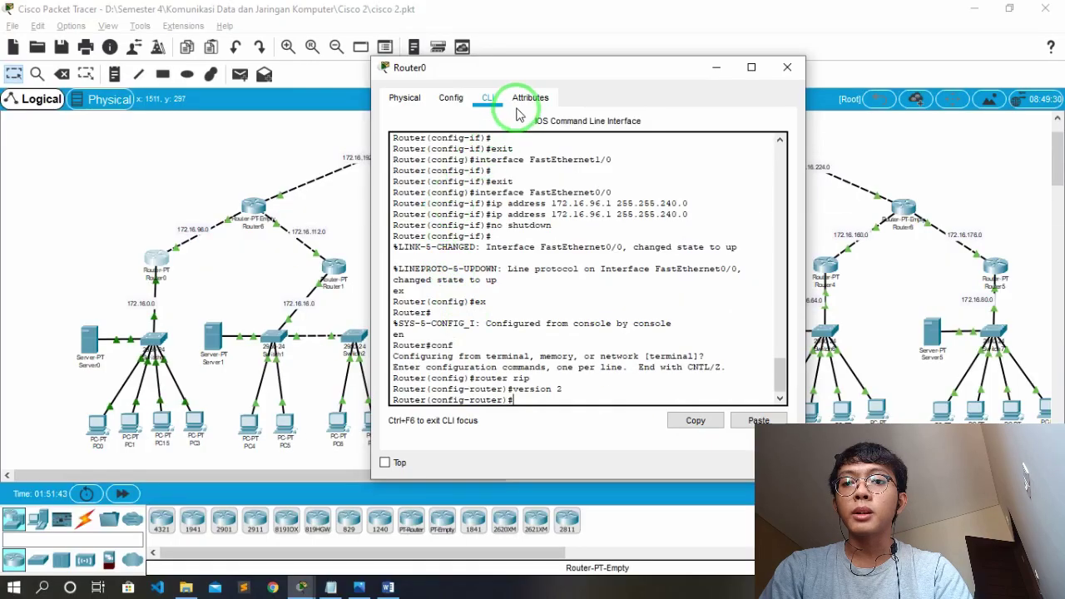
Examine the network addresses labelled on the topology's links, and return to Router0's command line
left_click_drag(518, 60, 651, 55)
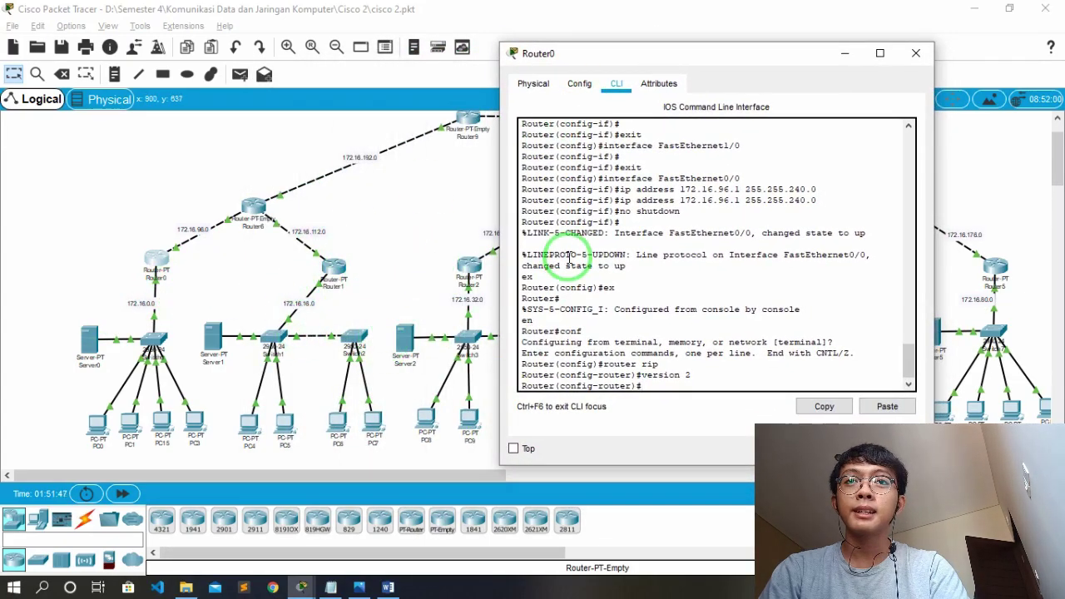
left_click_drag(650, 41, 723, 226)
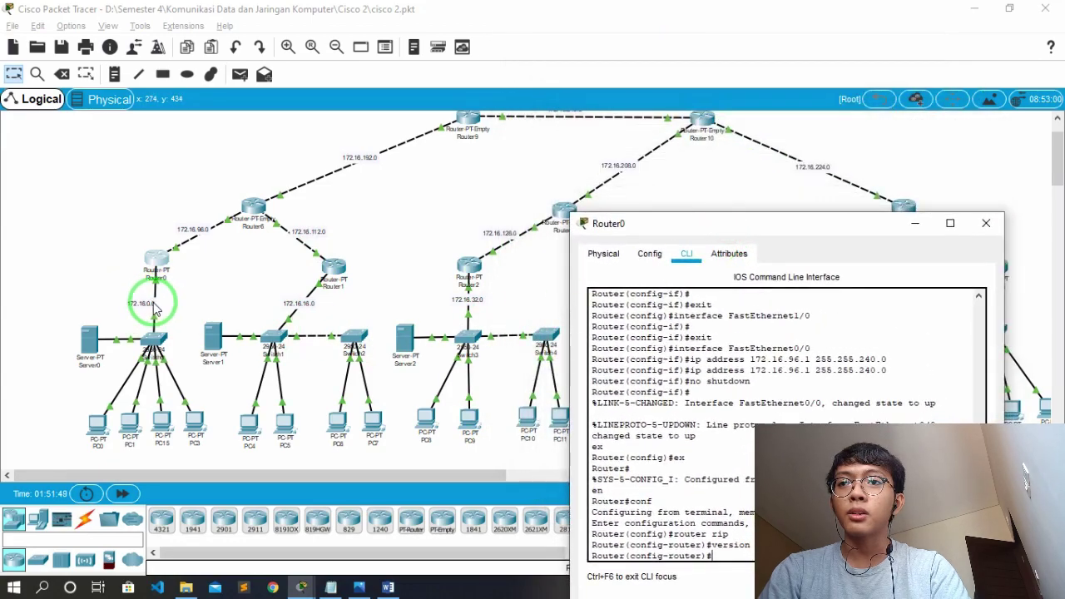
left_click(163, 312)
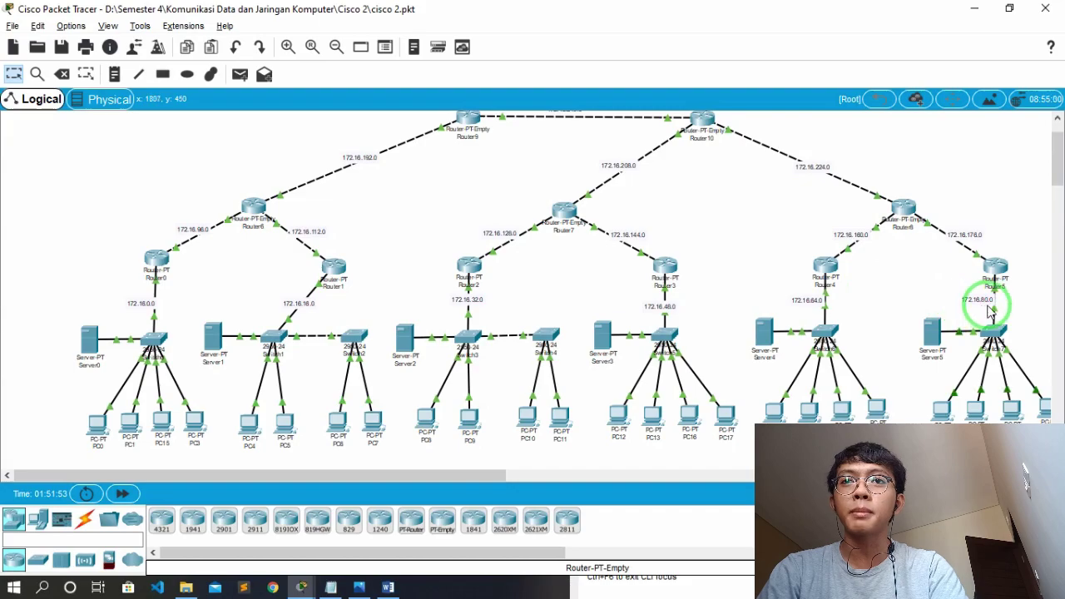
scroll(784, 285, "up", 1)
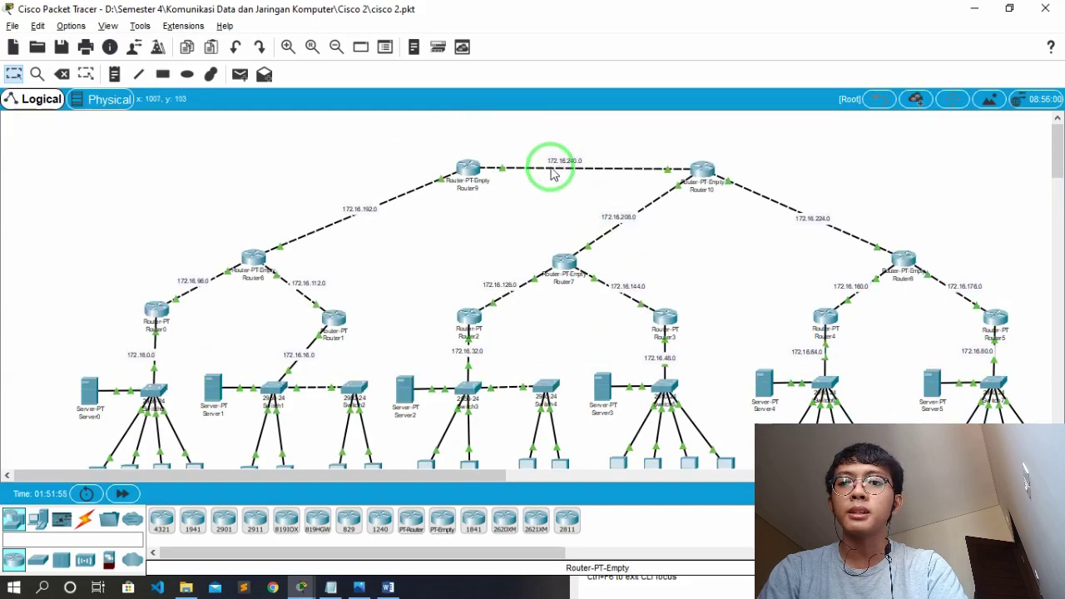
left_click(301, 588)
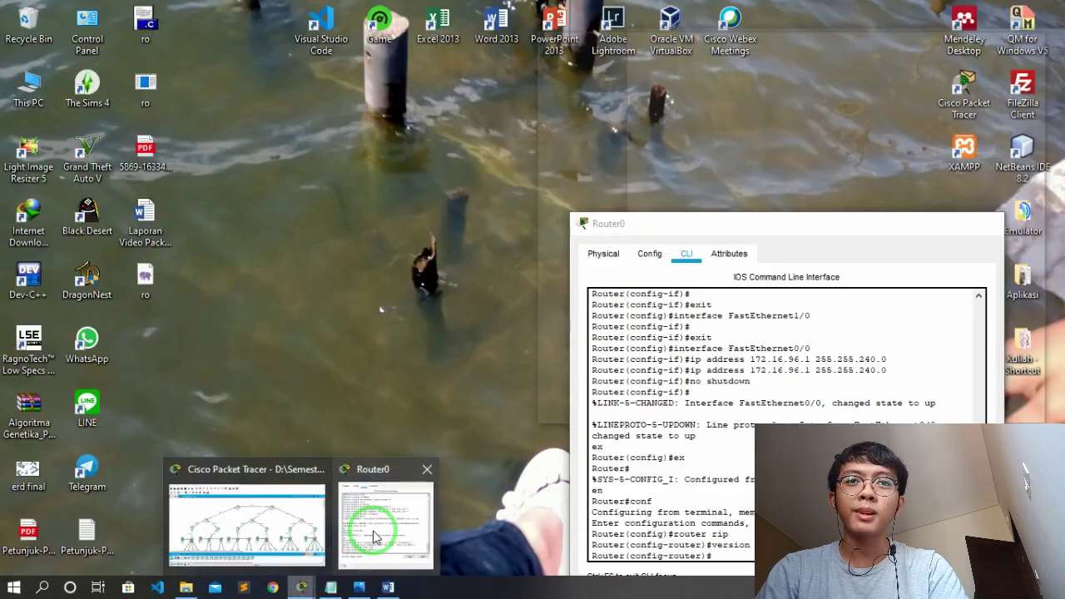
left_click(372, 528)
left_click_drag(764, 225, 815, 59)
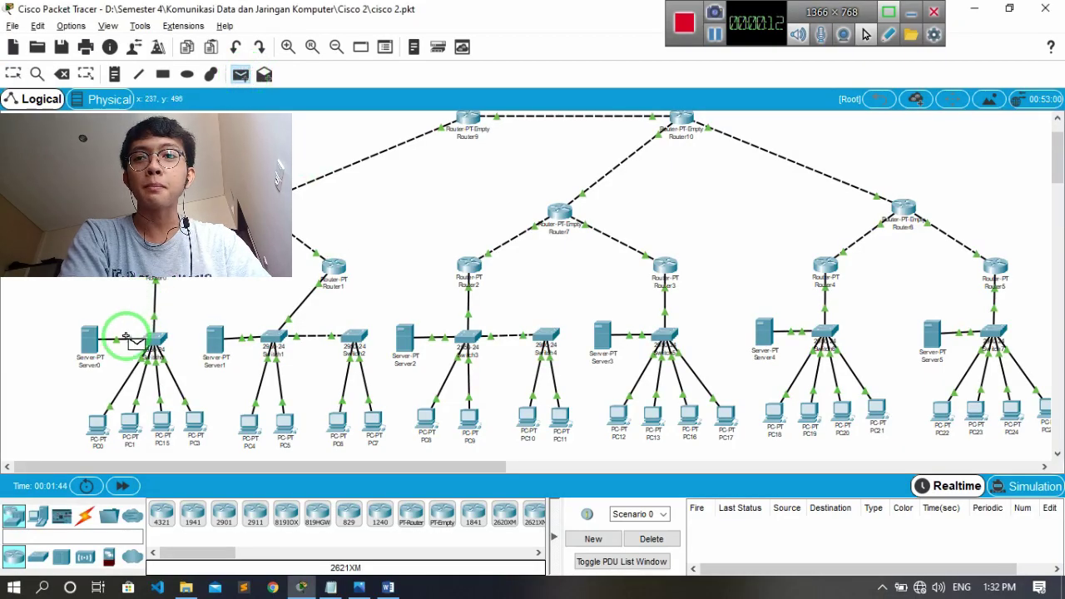
Test connectivity by sending simple PDUs from PC0 to PC1 and from PC0 to PC4
left_click(97, 424)
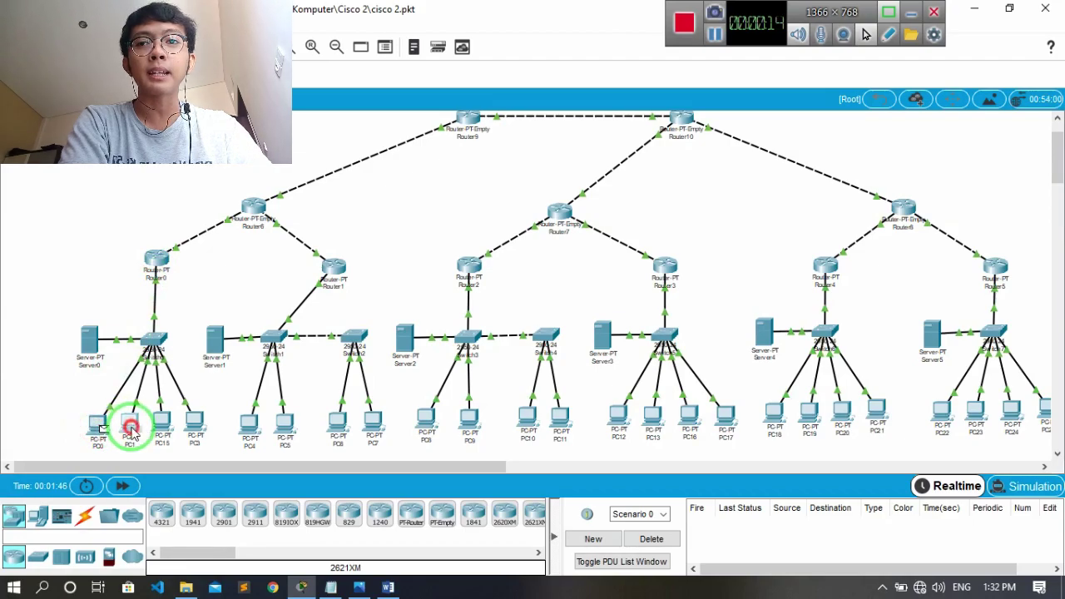
left_click(131, 427)
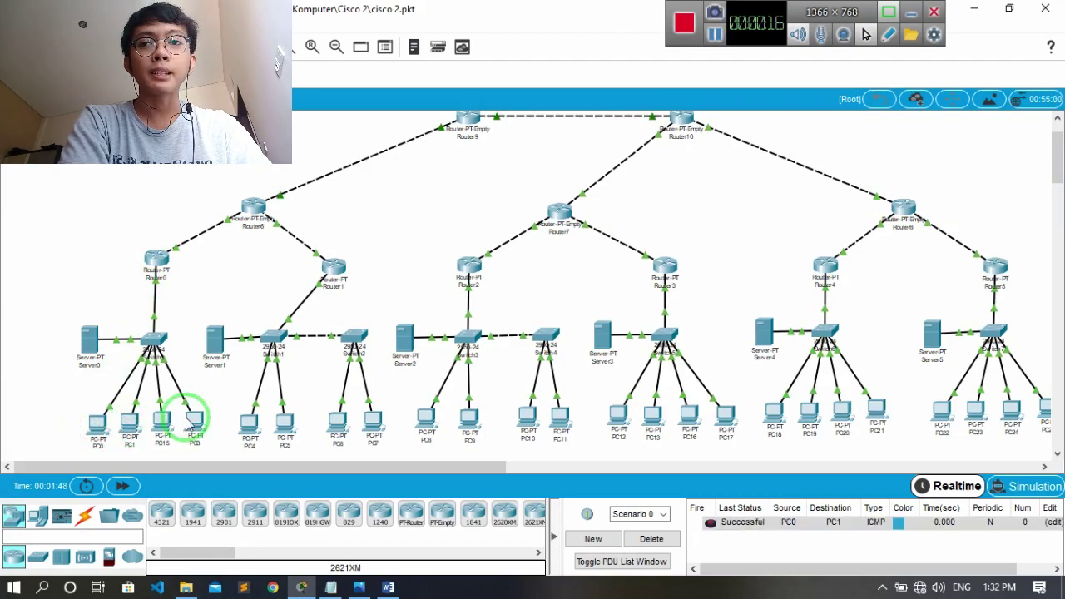
key("p")
left_click(98, 423)
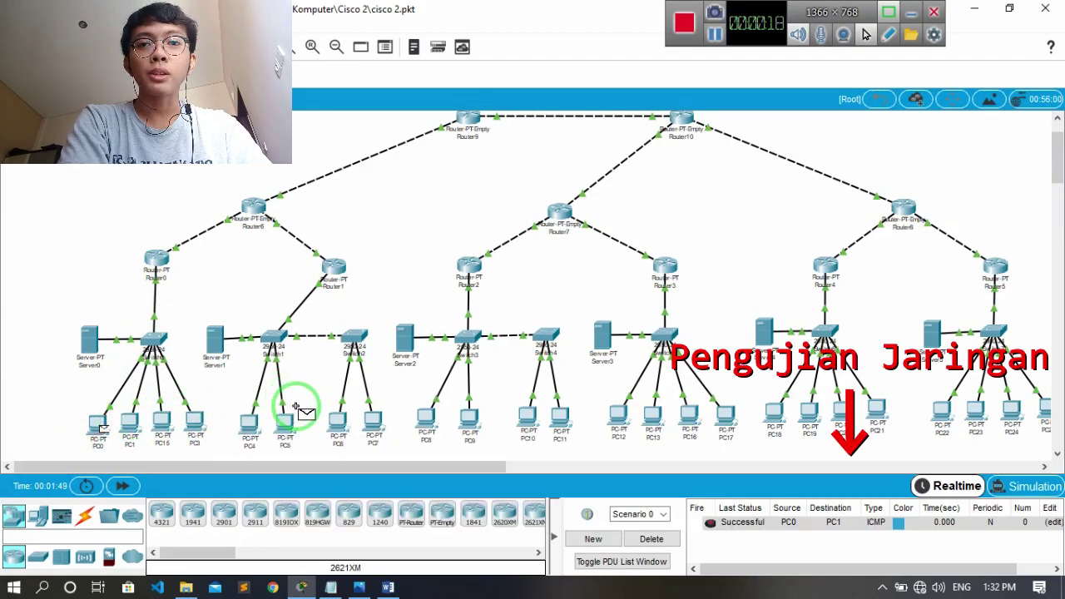
left_click(247, 427)
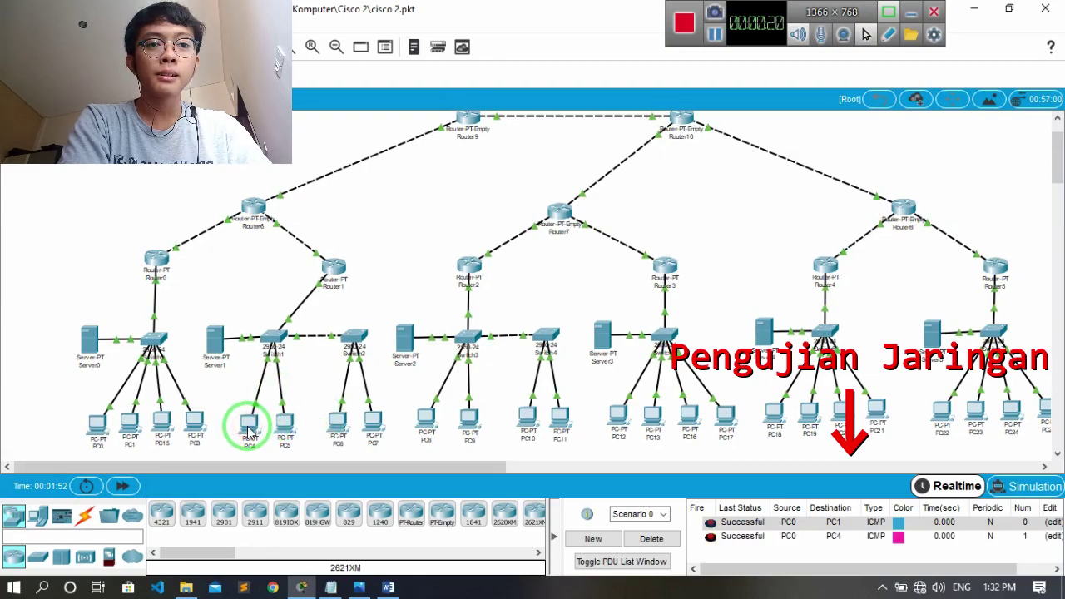
Send simple PDUs from PC0 to PC6 and from PC0 to PC5, and check their status in the PDU list
key("p")
left_click(97, 426)
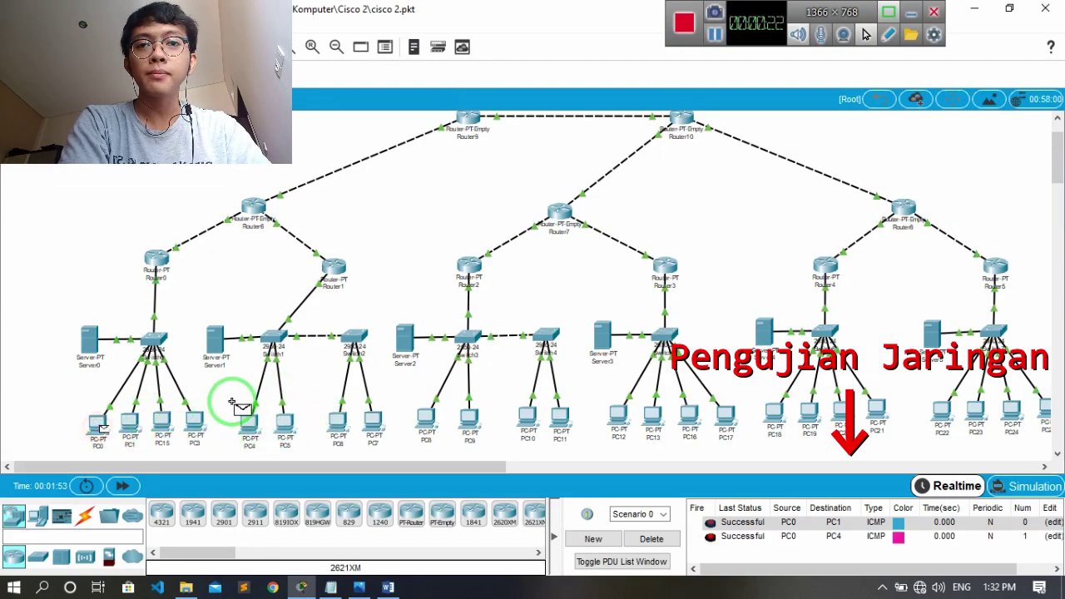
left_click(338, 422)
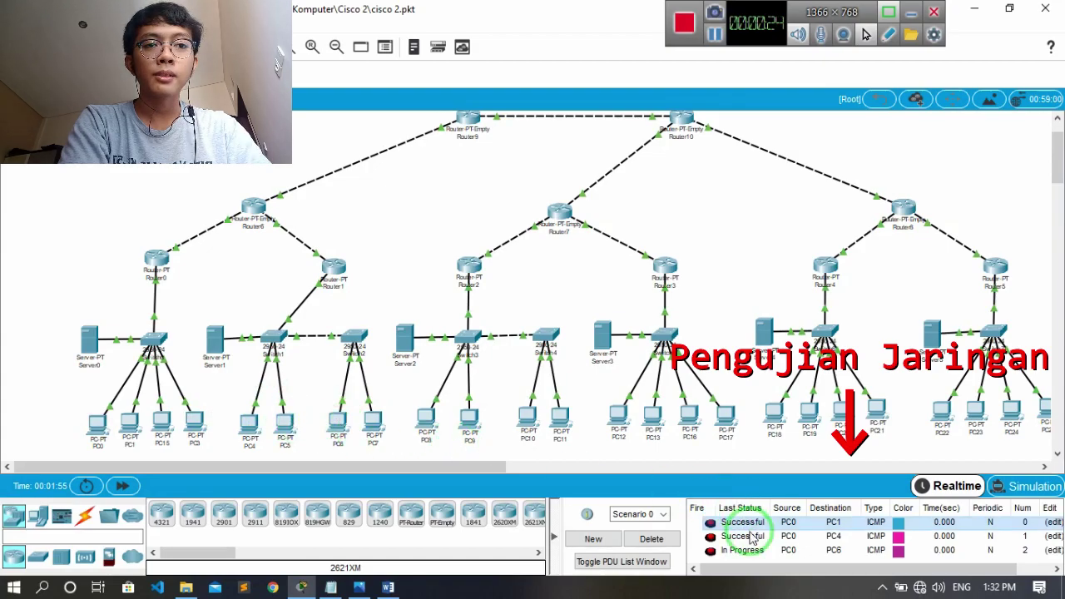
key("p")
left_click(98, 425)
left_click(284, 422)
left_click(829, 536)
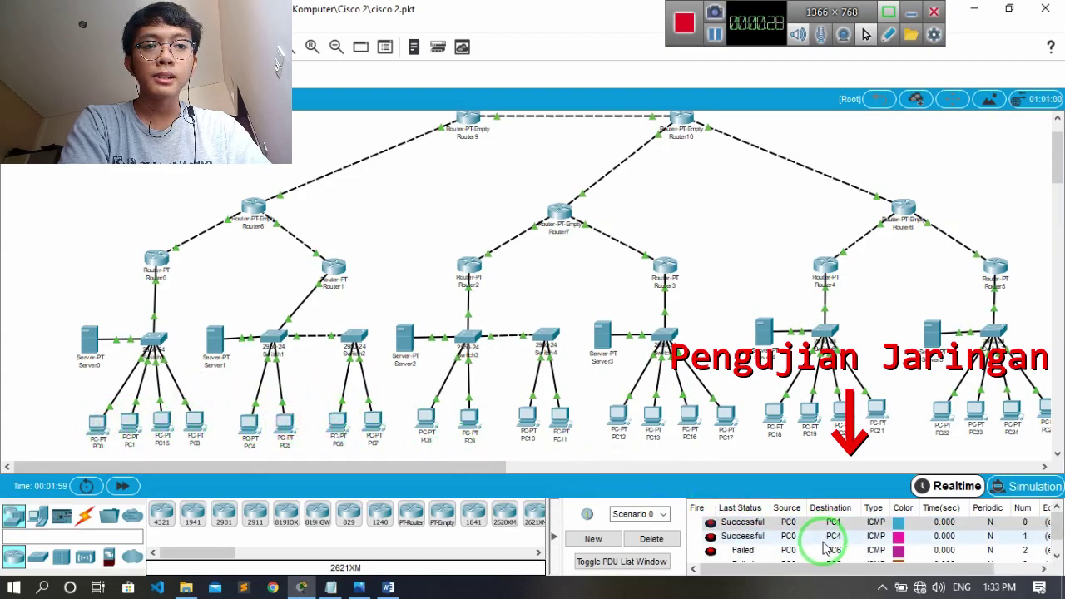
scroll(829, 547, "down", 1)
Retest PC0 to PC5 with another simple PDU, and delete Scenario 0's test PDUs after checking the status
key("p")
left_click(98, 424)
left_click(284, 422)
left_click(808, 540)
scroll(809, 550, "down", 1)
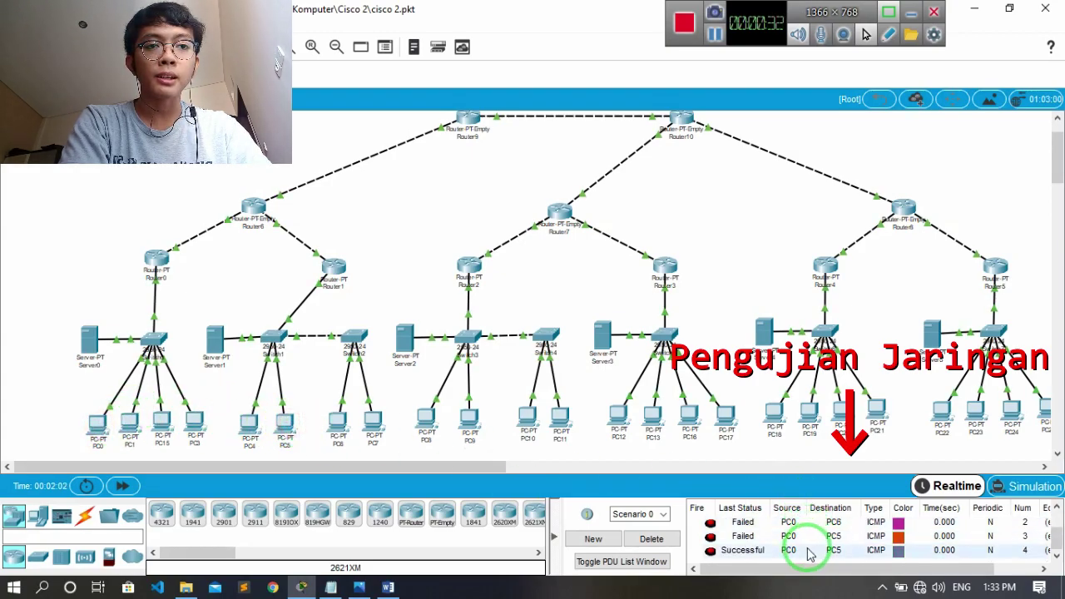
left_click(652, 539)
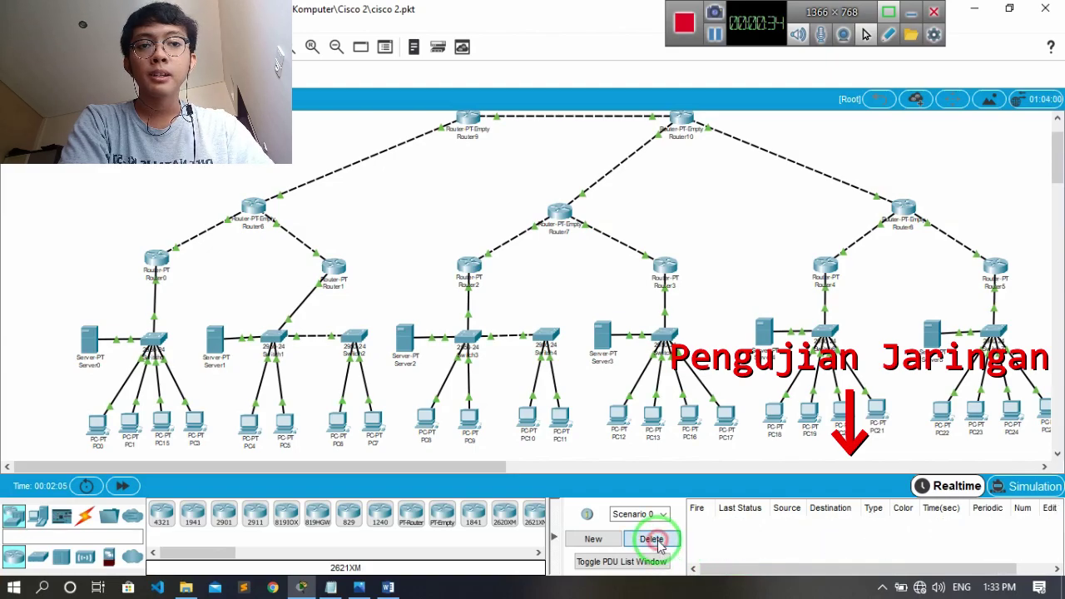
Send a simple PDU from PC0 to PC8, and repeat the same test once more
key("p")
left_click(99, 424)
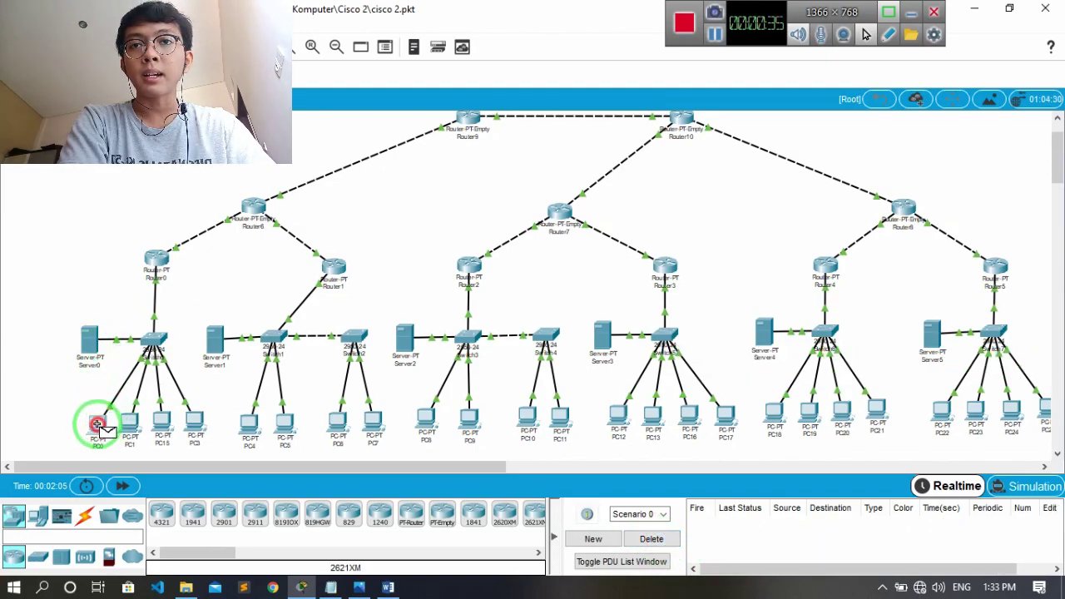
left_click(427, 423)
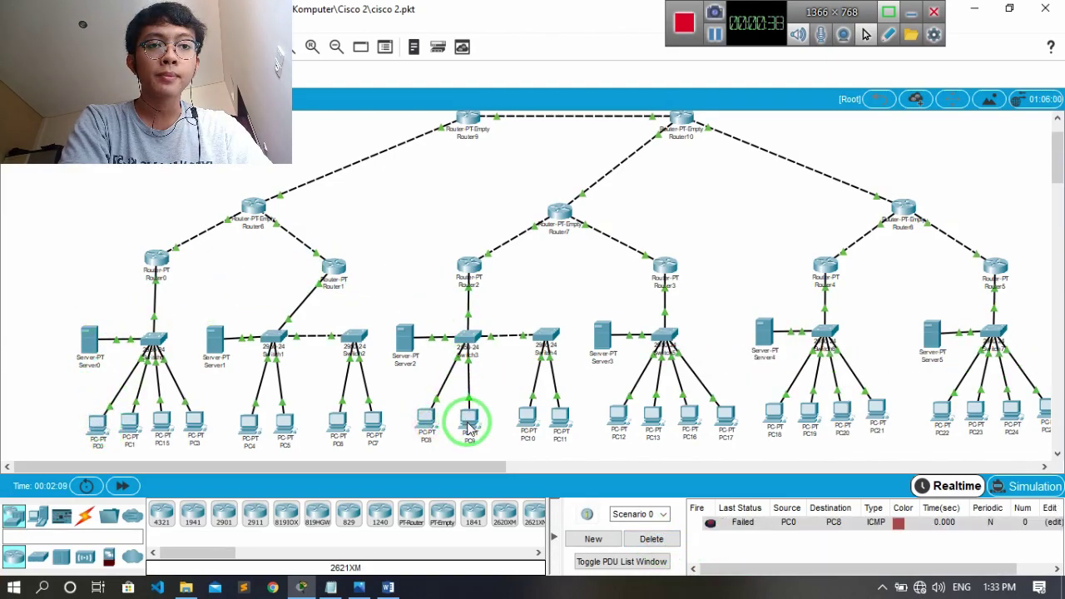
left_click(426, 422)
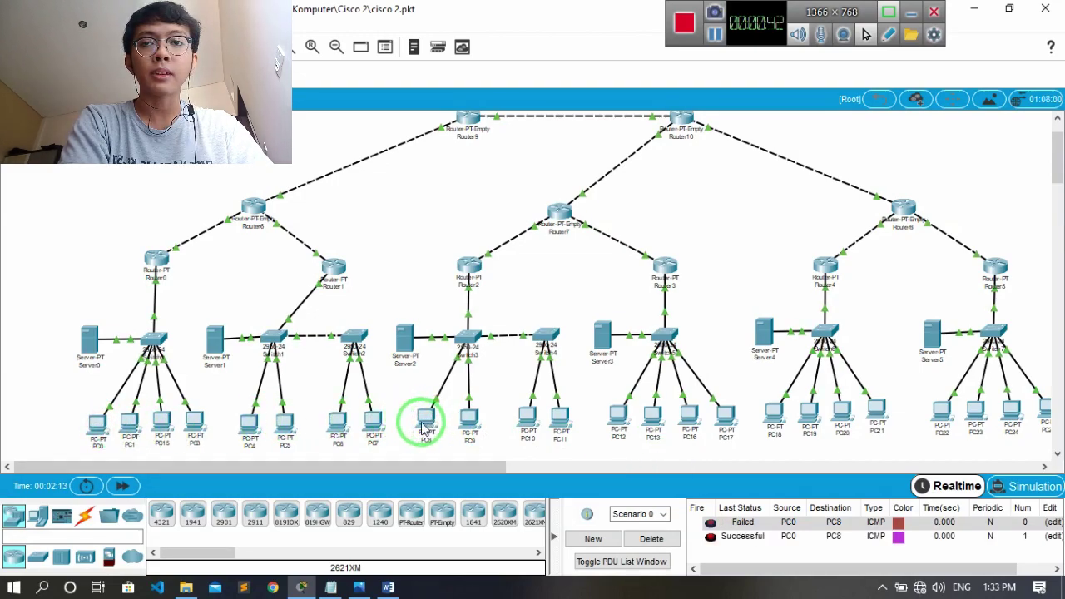
Send two simple PDUs from PC0 to PC10, check their status in the PDU list, and delete Scenario 0's test PDUs
left_click(100, 426)
left_click(528, 417)
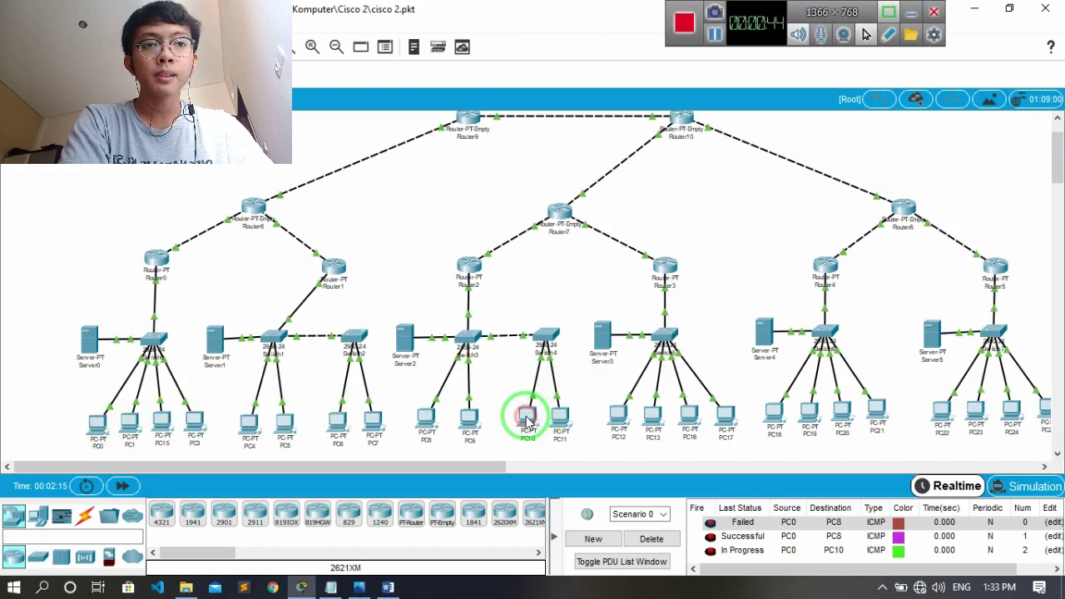
left_click(779, 540)
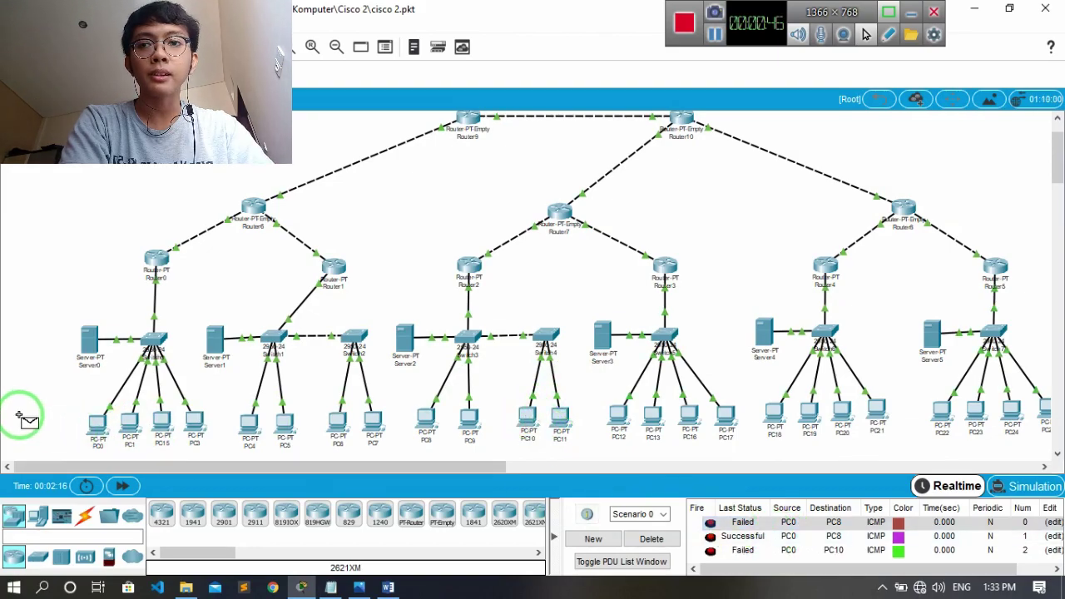
left_click(528, 413)
scroll(757, 549, "down", 1)
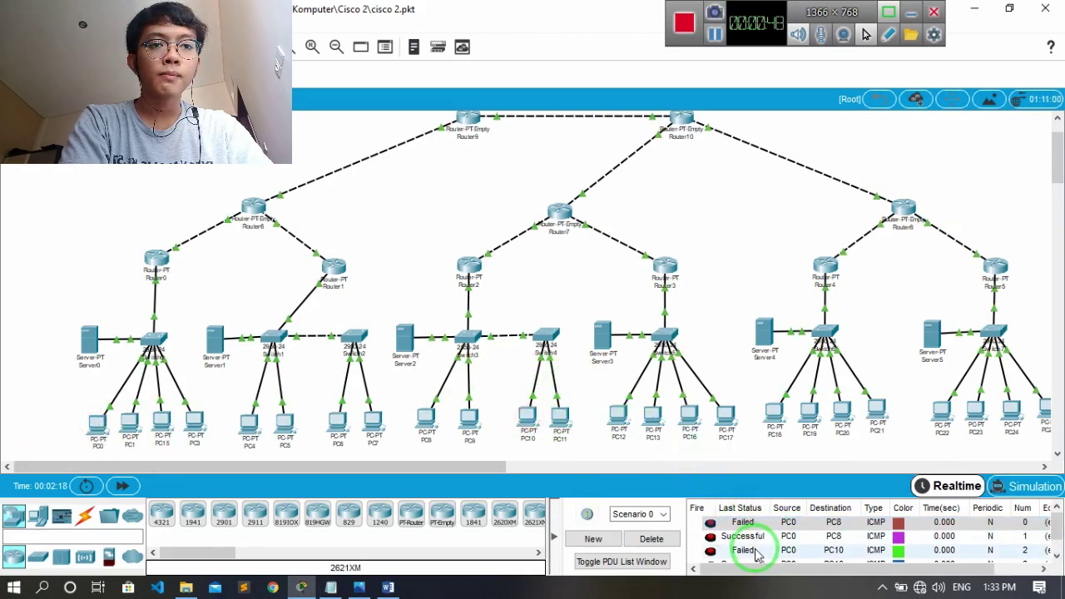
left_click(661, 539)
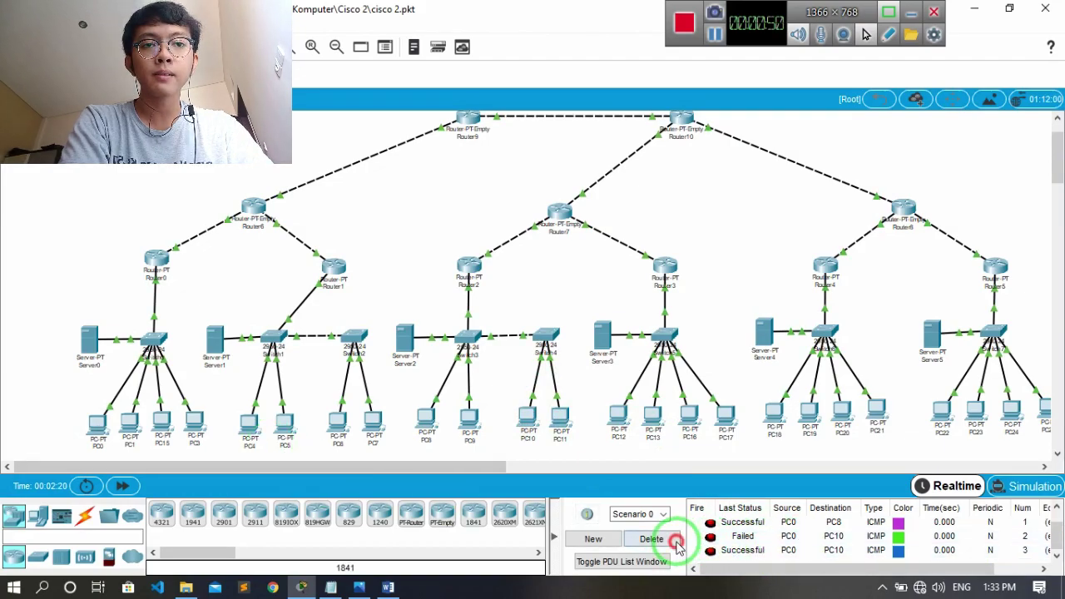
Test connectivity from PC0 to PC12 with two simple PDUs
left_click(108, 432)
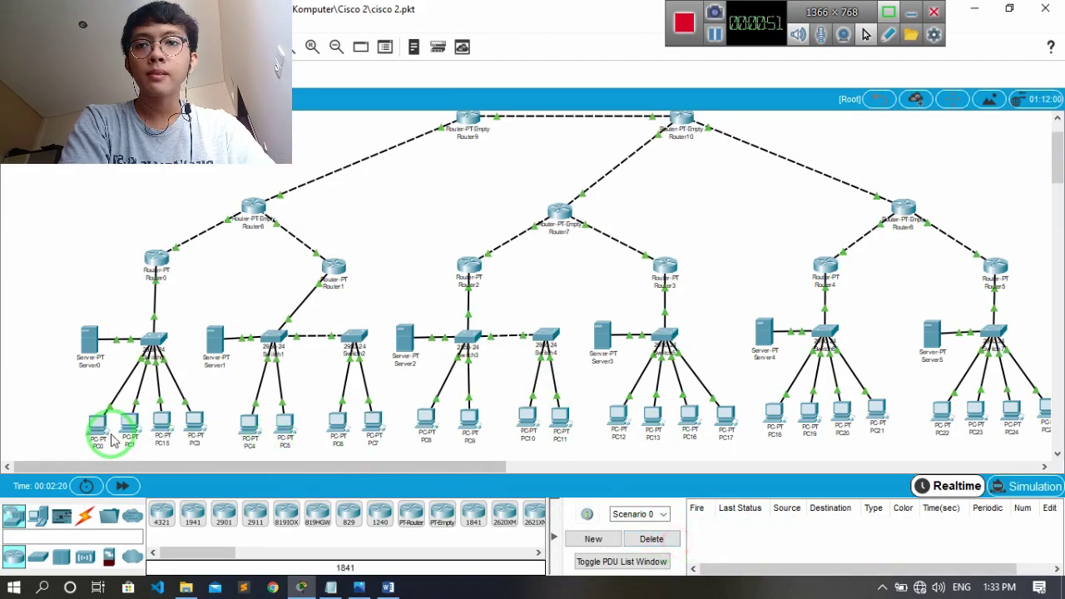
left_click(617, 420)
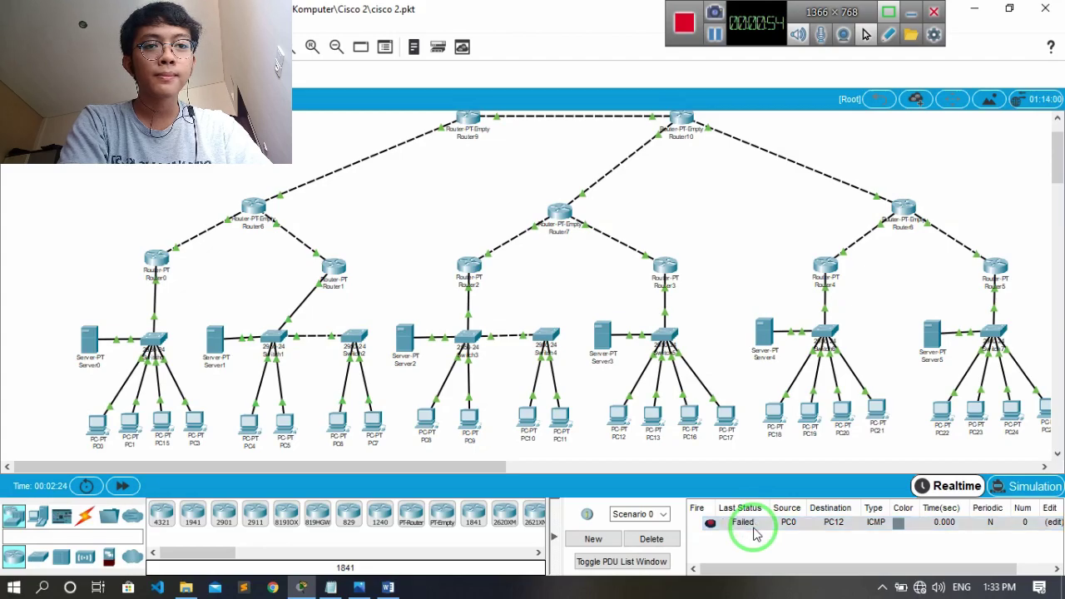
left_click(97, 423)
left_click(618, 421)
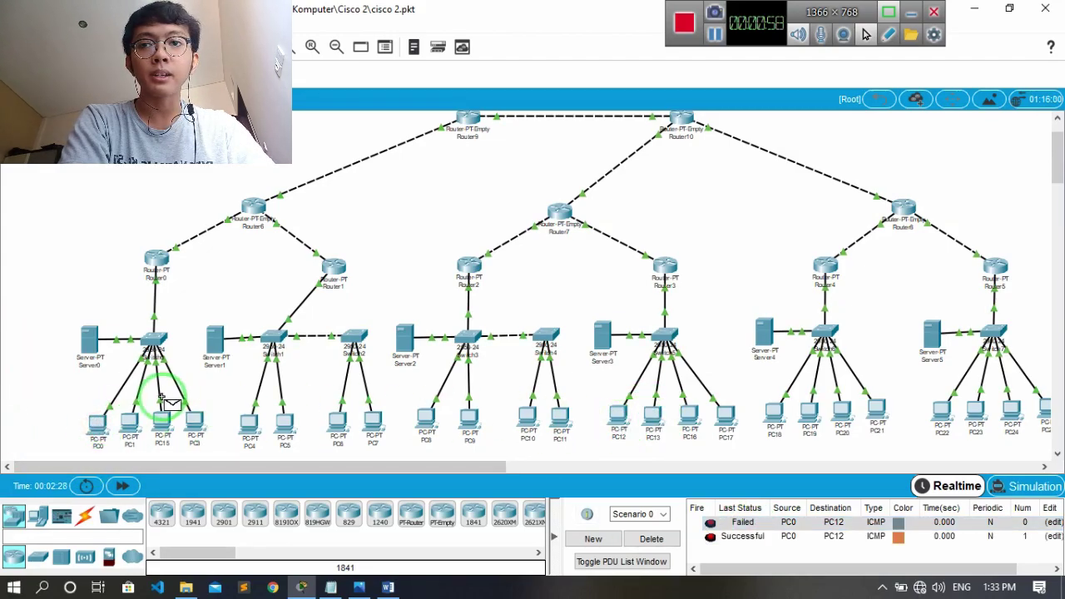
Test PC0 to PC17 with two simple PDUs, and clear Scenario 0's test PDUs
left_click(724, 416)
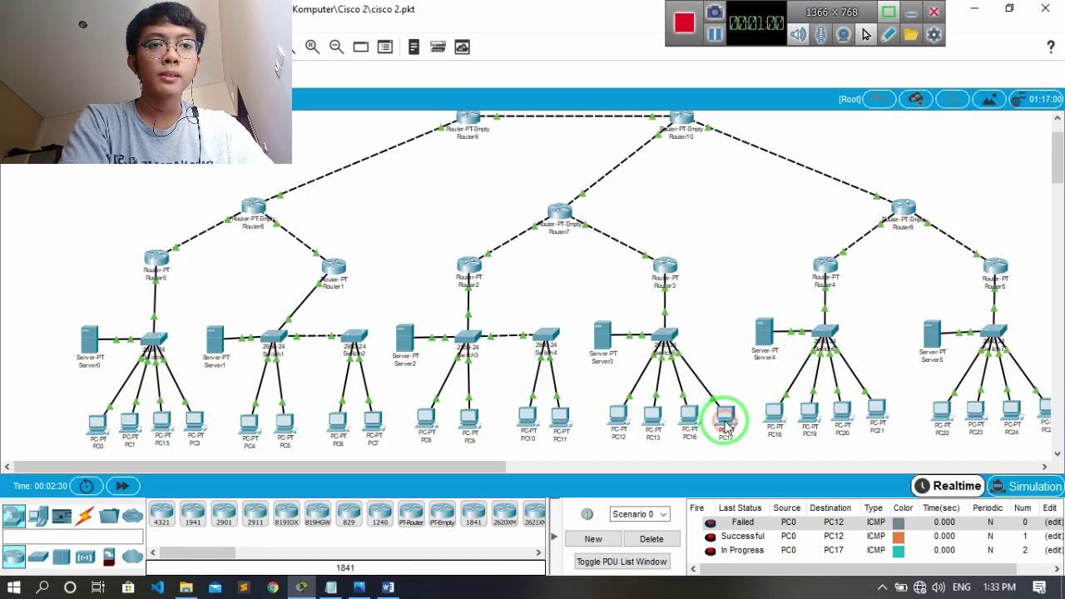
left_click(113, 401)
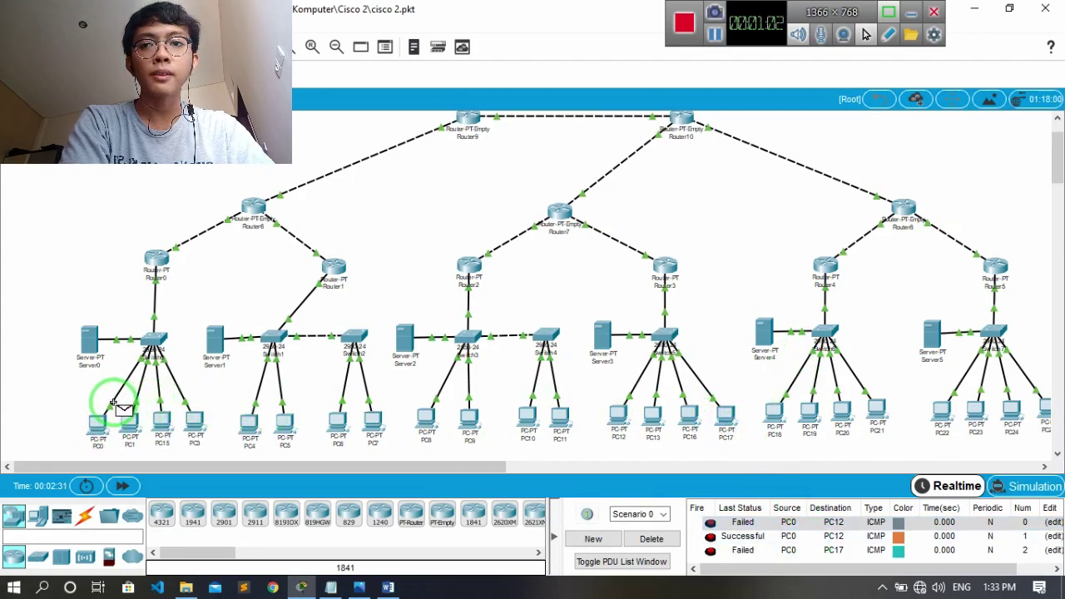
left_click(750, 429)
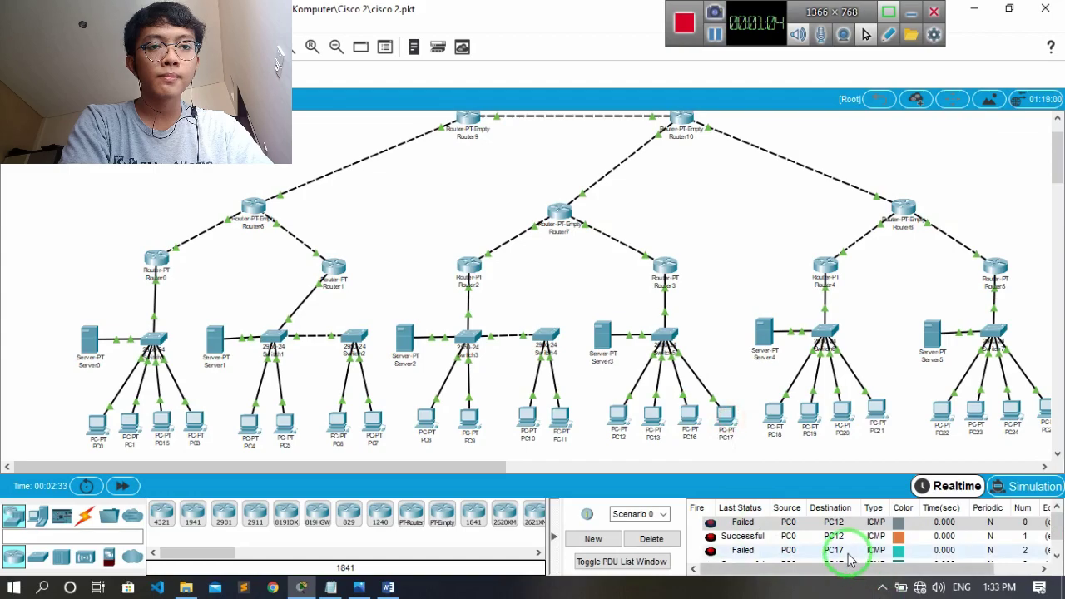
left_click(647, 539)
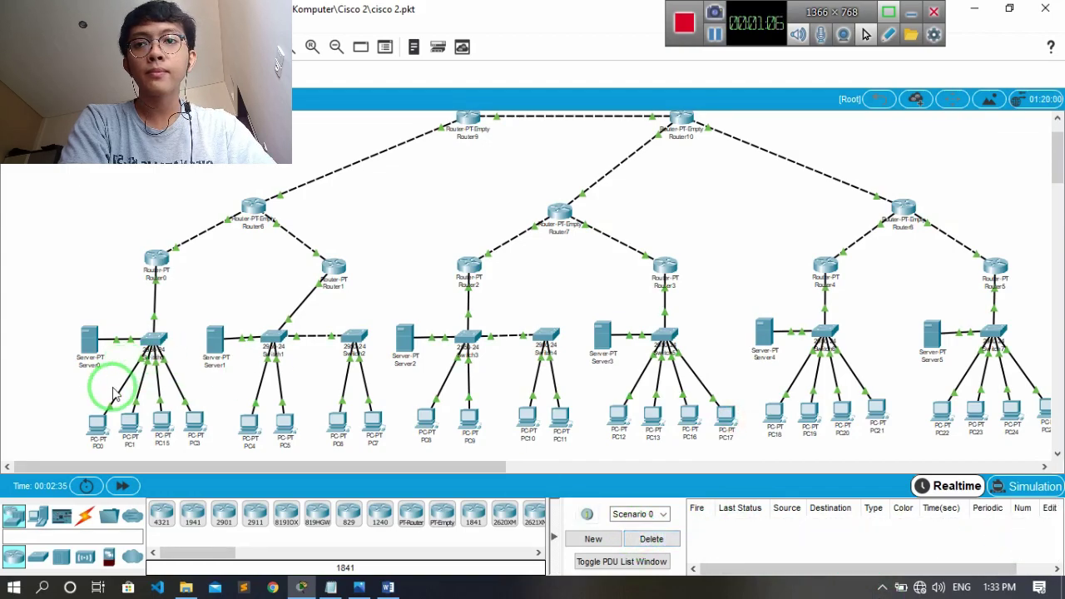
Send two simple PDUs from PC0 to PC18, checking the status after the first
left_click(98, 424)
left_click(776, 411)
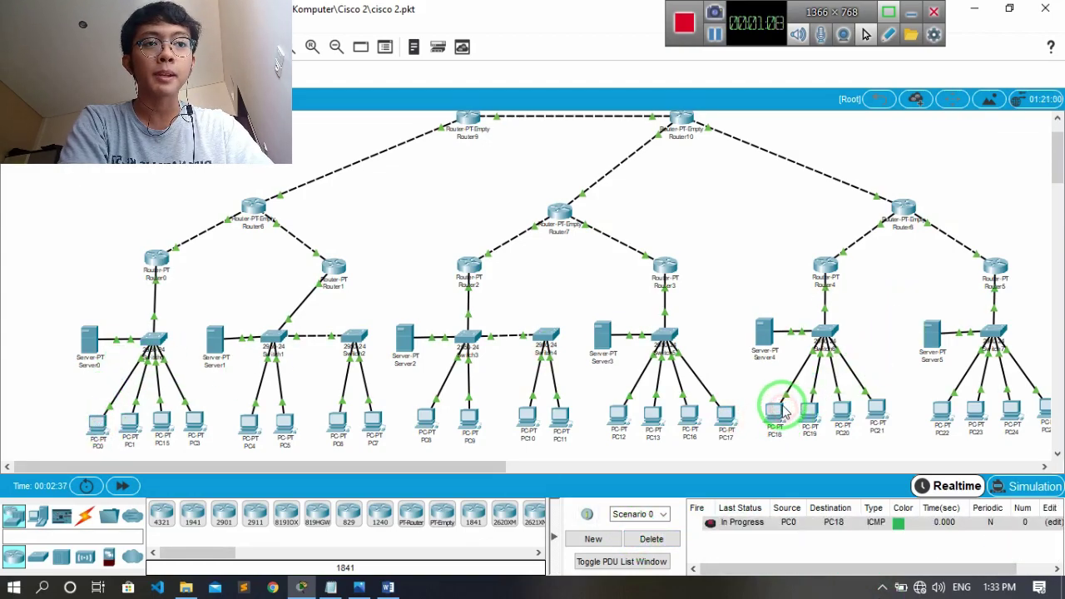
left_click_drag(475, 468, 492, 468)
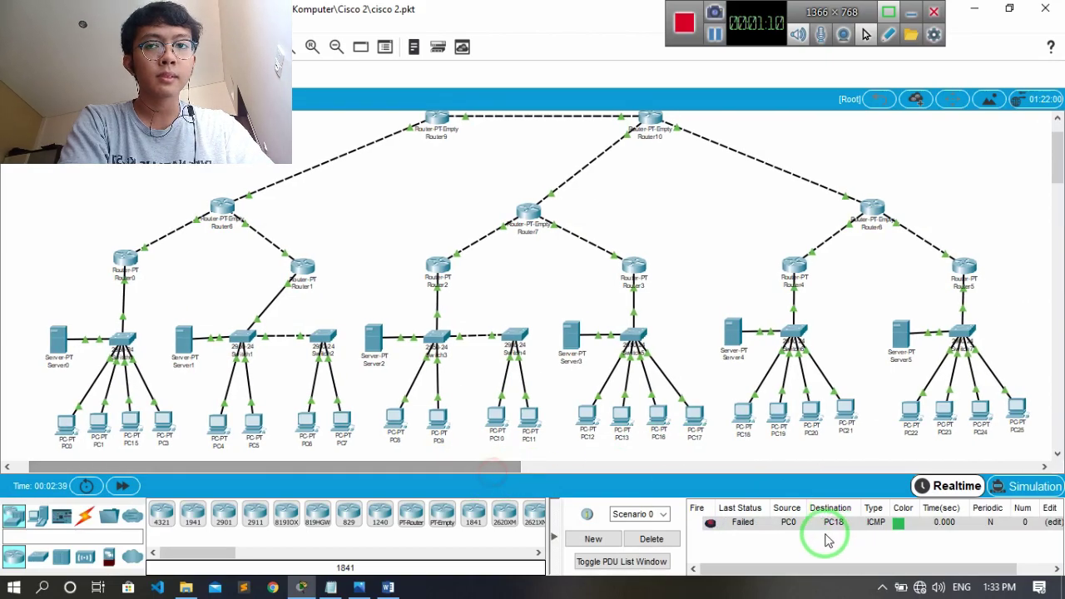
left_click(69, 422)
left_click(743, 413)
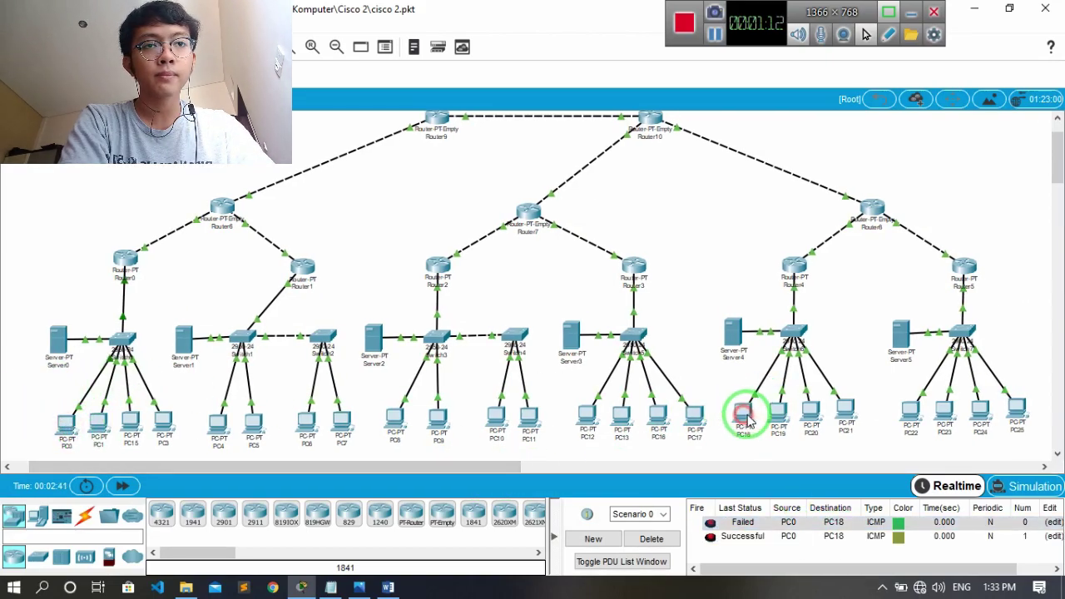
Send two simple PDUs from PC0 to PC19, check their status, and delete the scenario's test PDUs
left_click(67, 423)
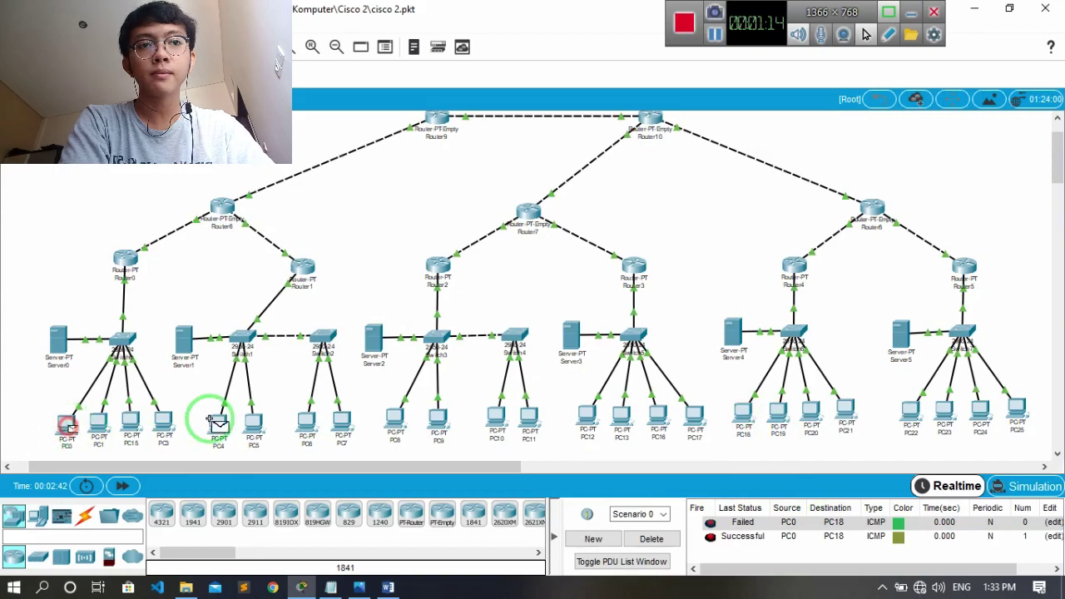
left_click(780, 413)
mouse_move(786, 420)
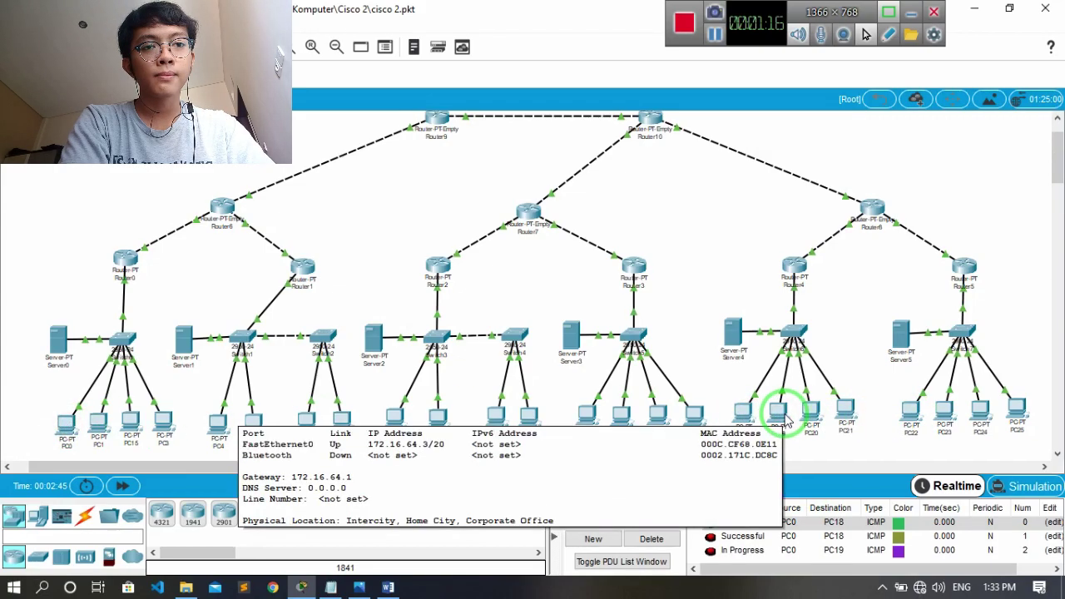
left_click(67, 423)
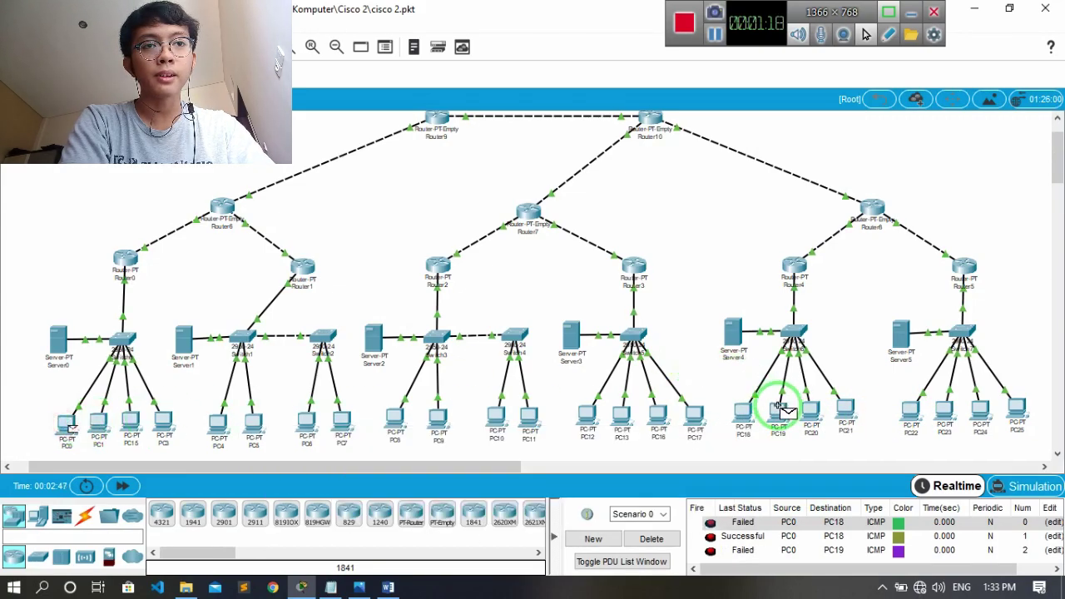
scroll(827, 542, "down", 1)
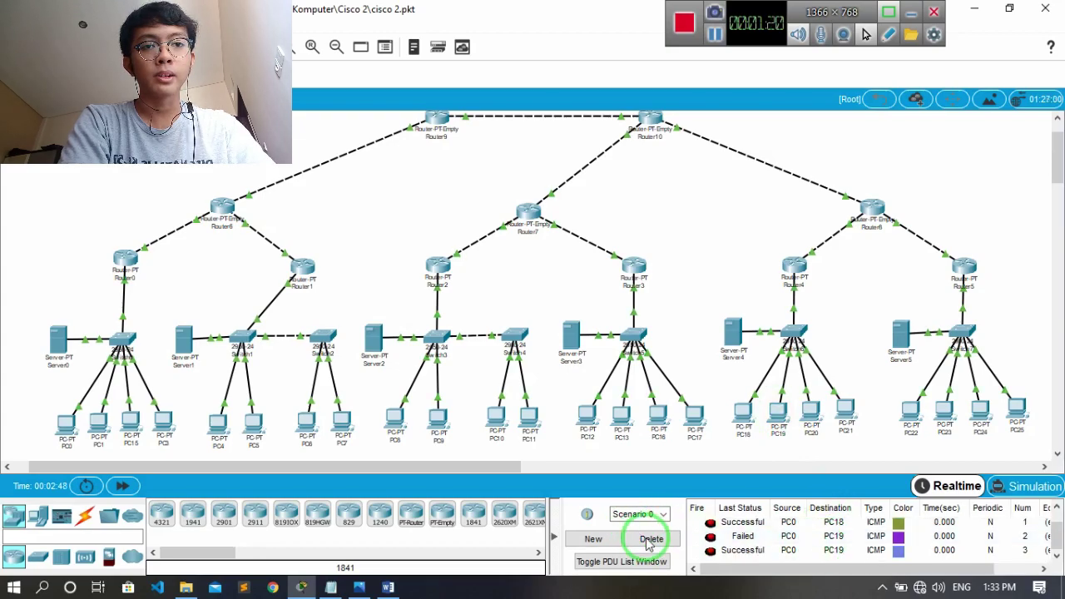
left_click(652, 538)
Test connectivity from PC0 to PC22 with three simple PDUs
left_click(68, 421)
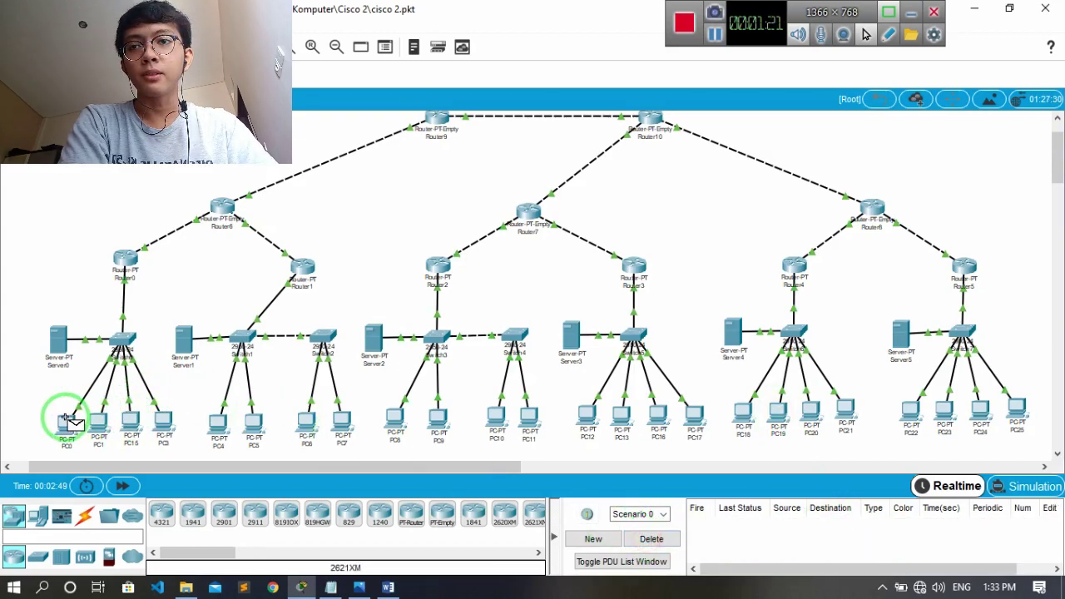
left_click(913, 414)
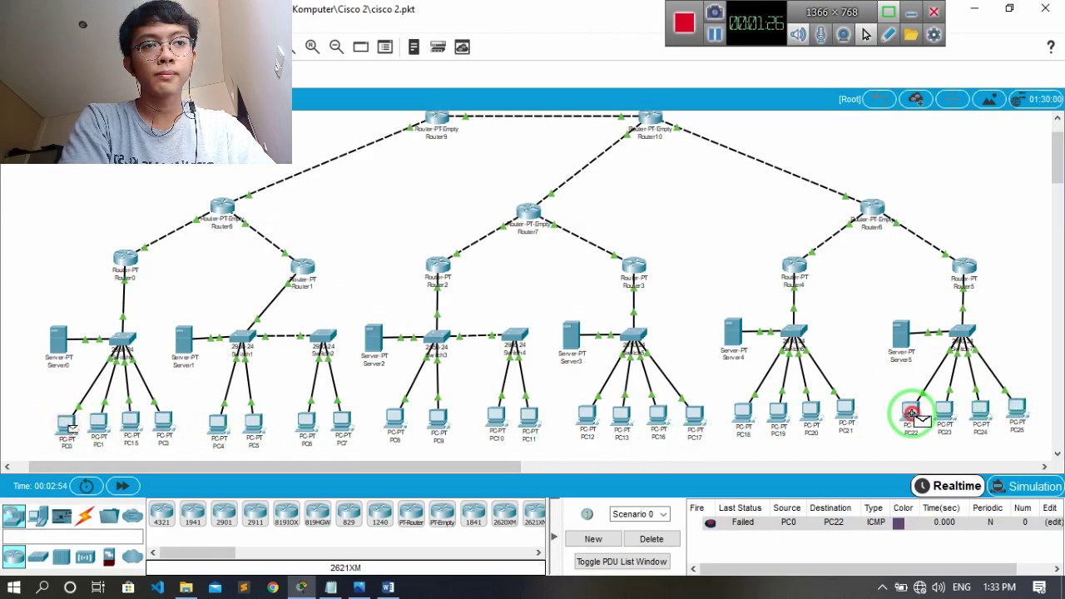
left_click(70, 421)
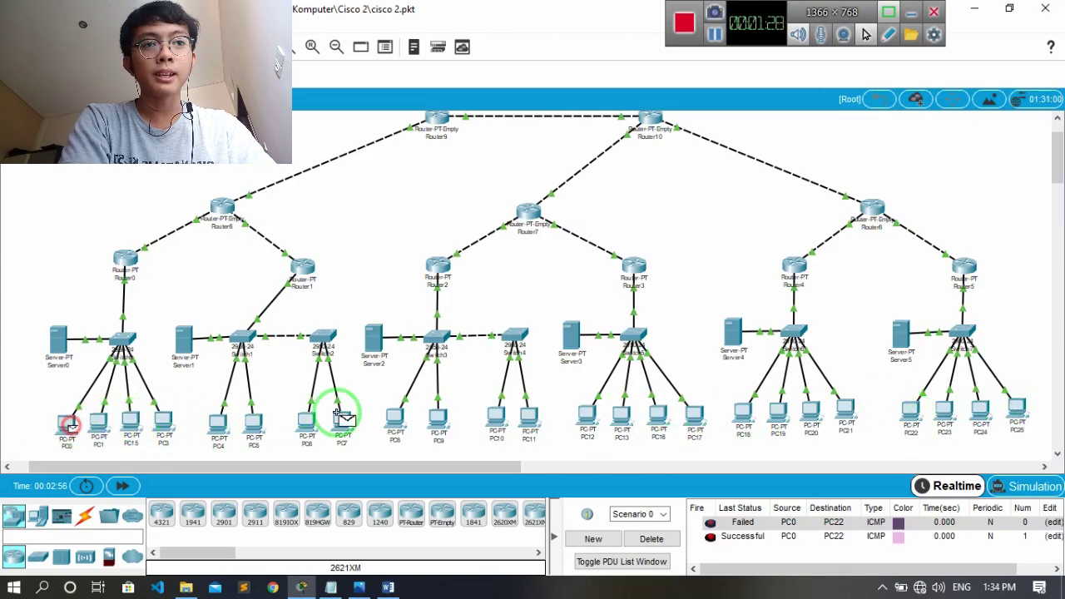
left_click(910, 414)
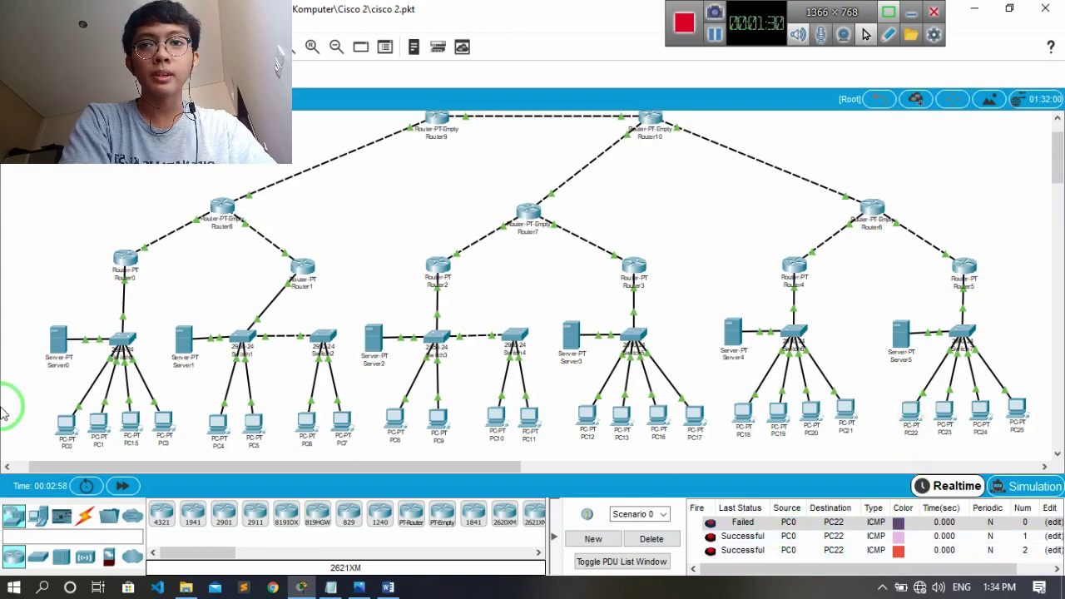
Send two simple PDUs from PC0 to PC25, and check their status in the PDU list
key("p")
left_click(63, 426)
left_click(1020, 409)
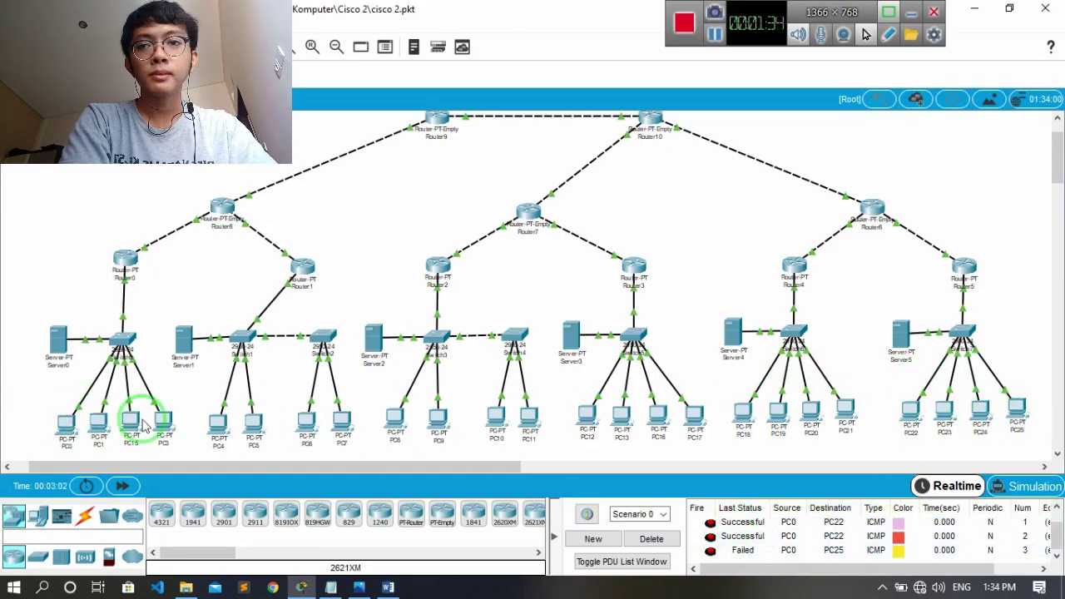
left_click(955, 332)
left_click(1019, 412)
left_click(832, 541)
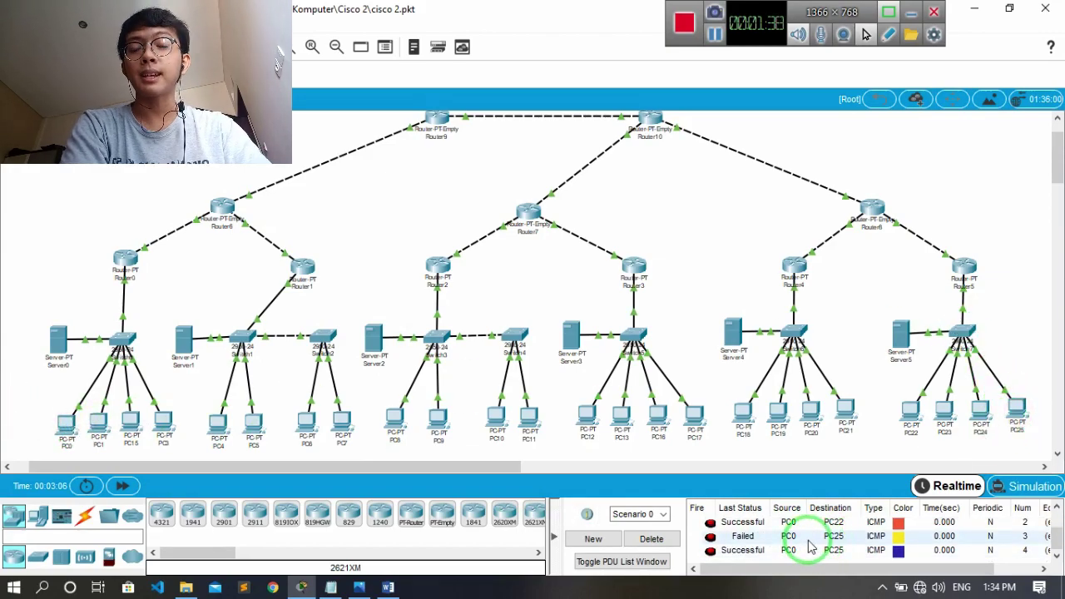